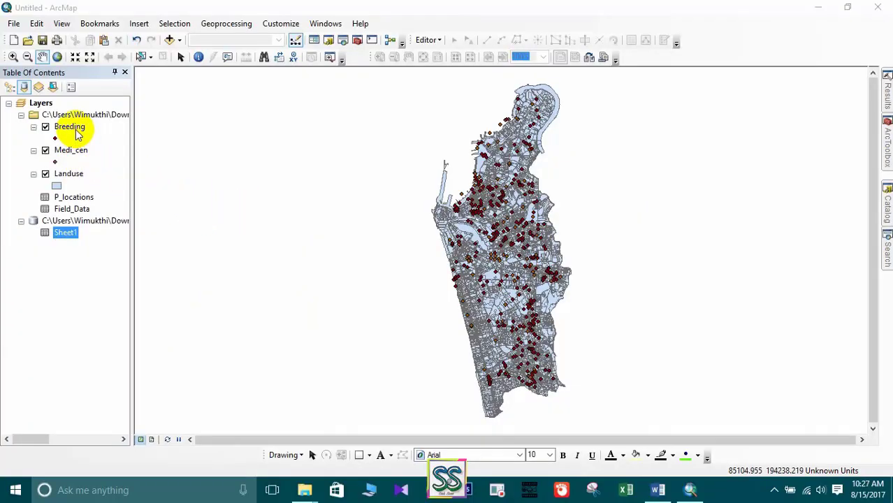
- Look over the Breeding, Medi_cen and Landuse layers, switching Landuse's visibility off and on again
click(72, 129)
click(73, 152)
click(72, 176)
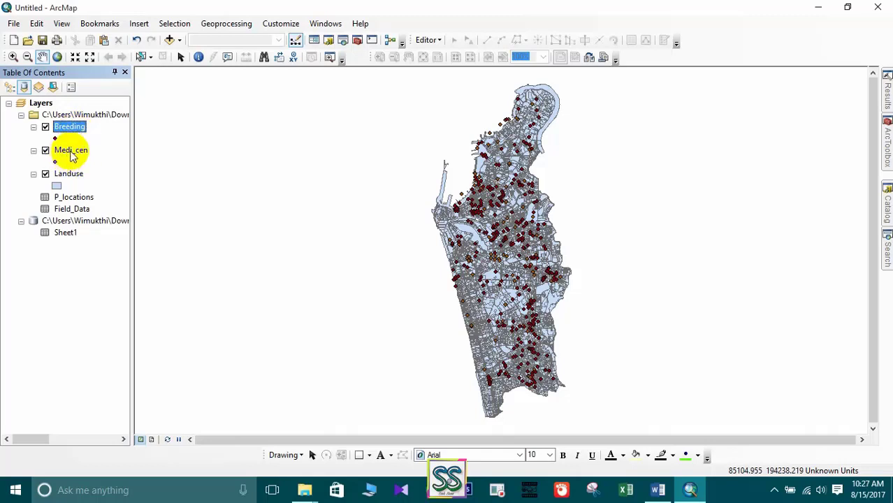
click(71, 151)
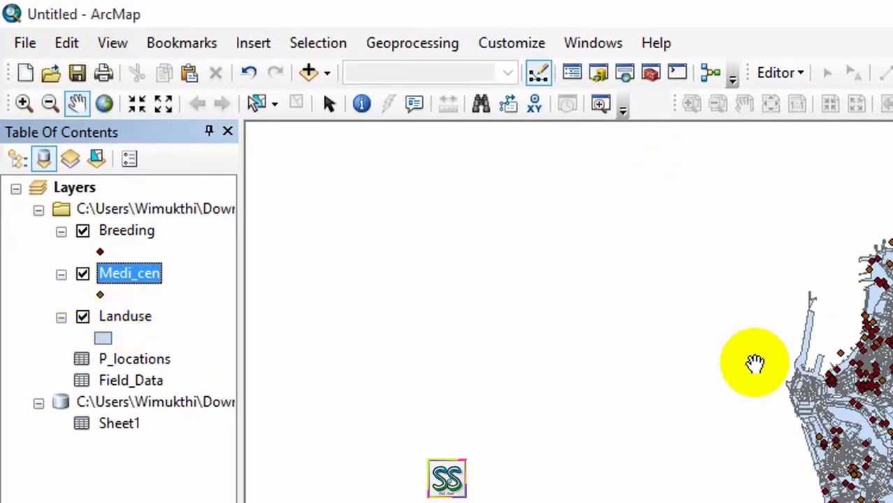
click(83, 316)
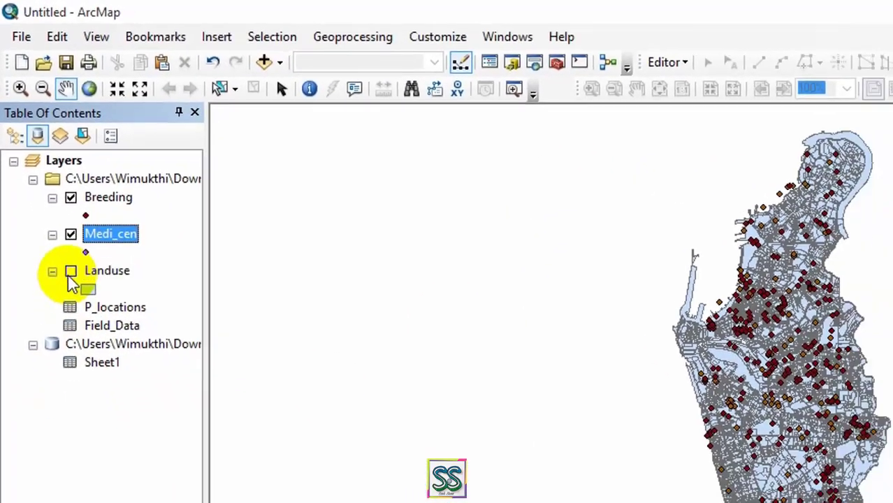
click(71, 271)
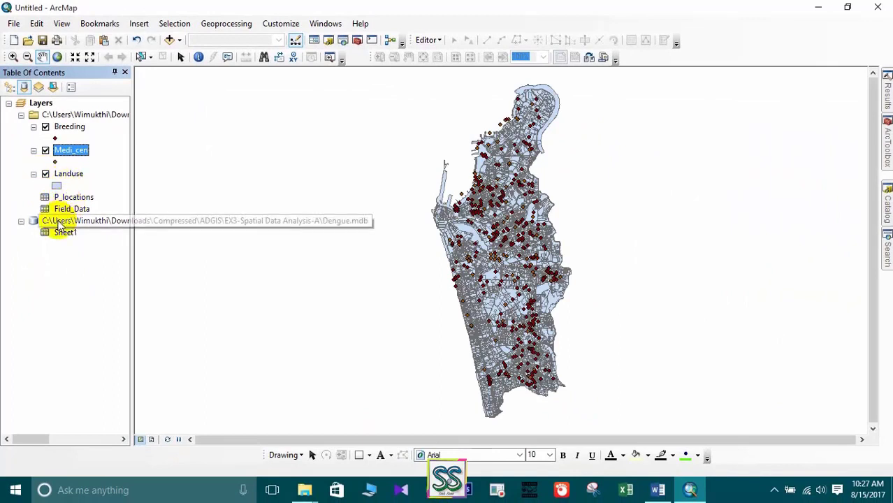
- Go through the standalone tables P_locations, Field_Data and Sheet1 listed below the layers
click(69, 198)
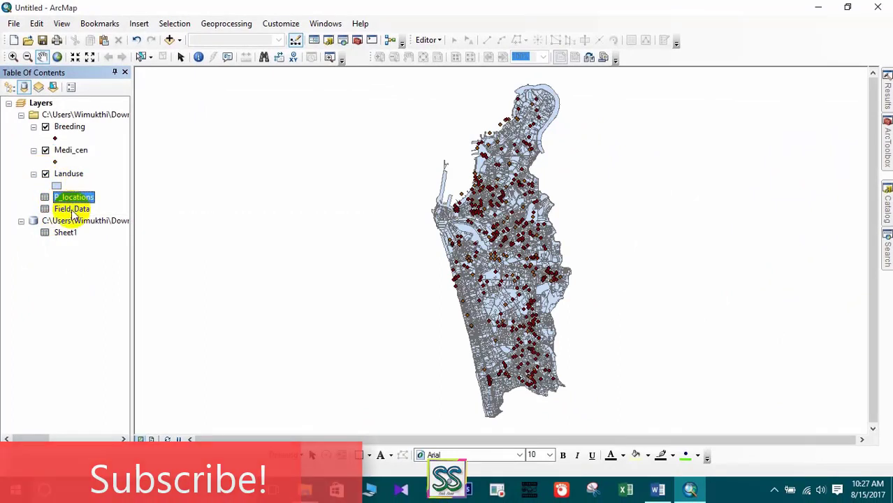
click(70, 209)
click(67, 232)
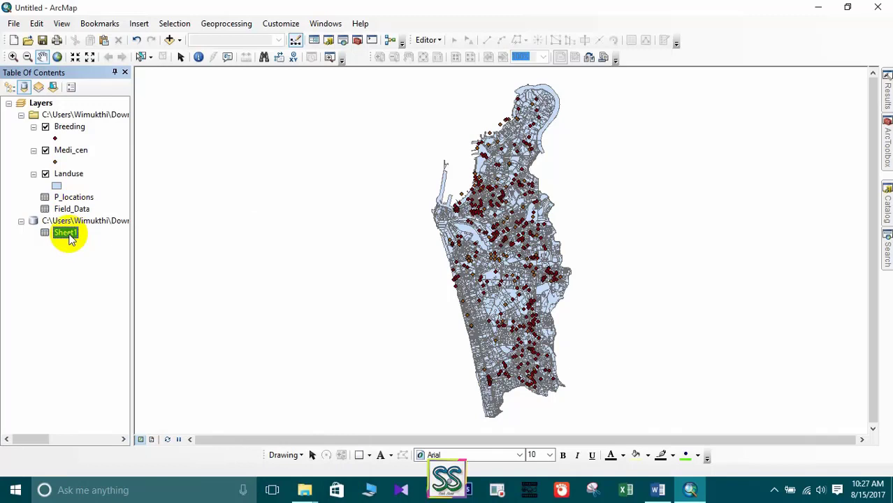
right_click(82, 200)
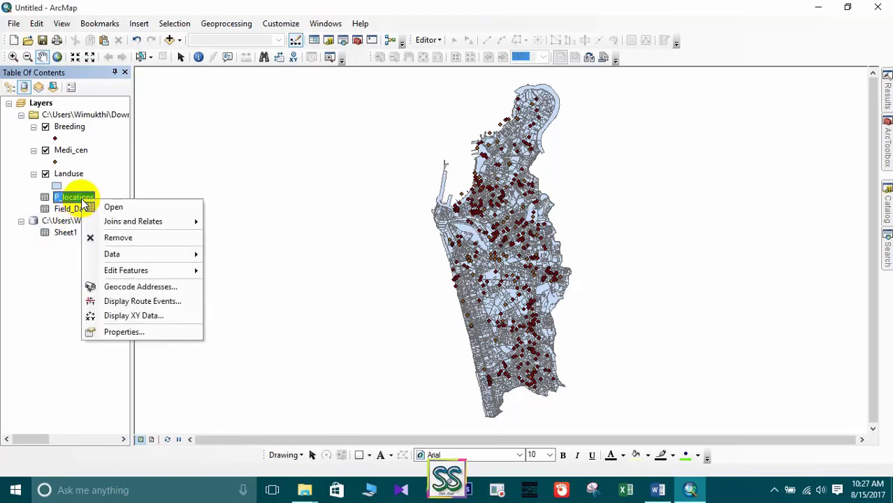
- Open the Breeding layer's attribute table, review its records through to the last one, and close it
click(72, 129)
right_click(72, 133)
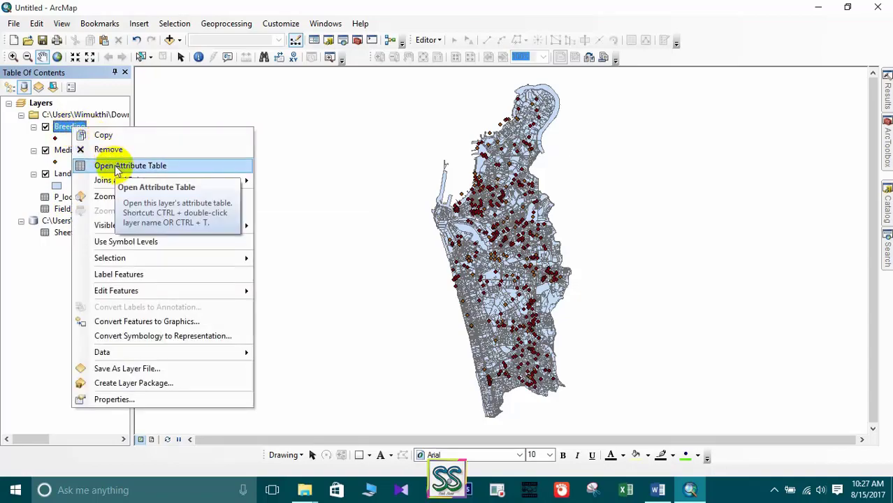
click(117, 165)
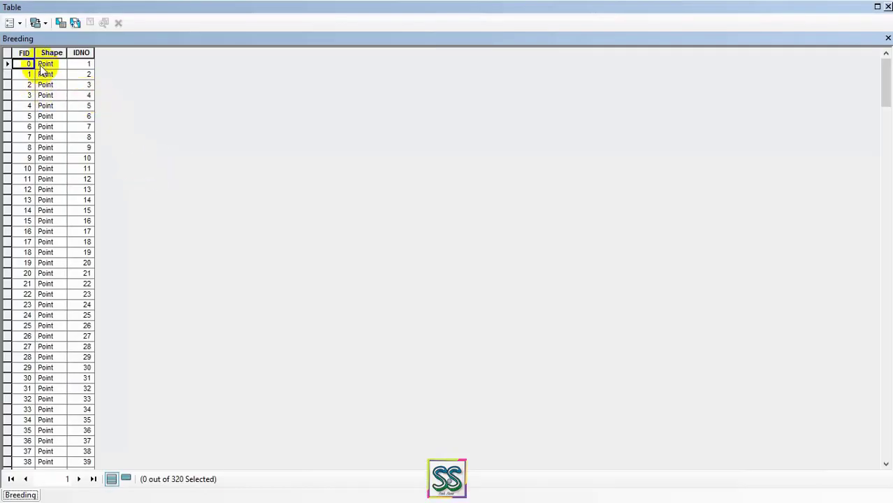
scroll(31, 104, down, 20)
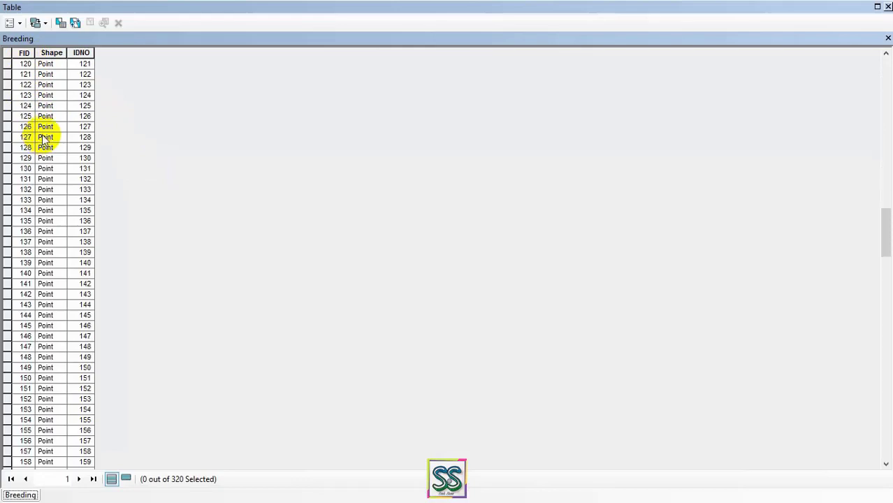
scroll(26, 90, down, 20)
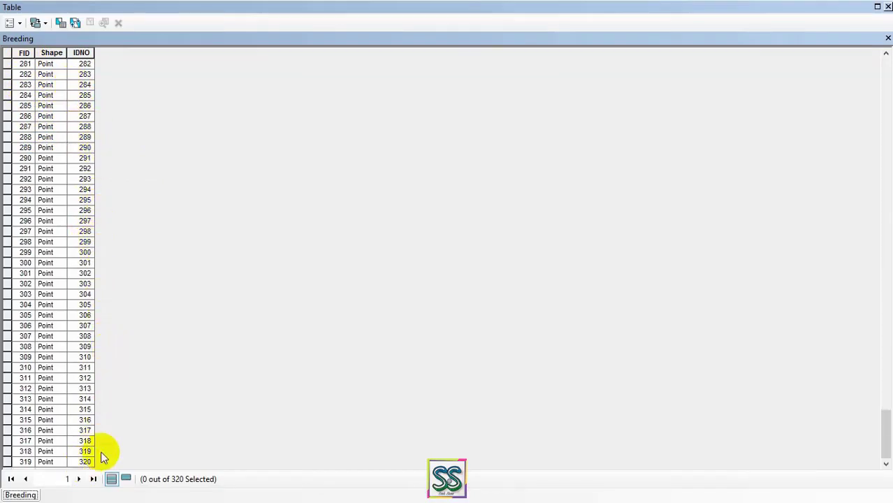
click(887, 7)
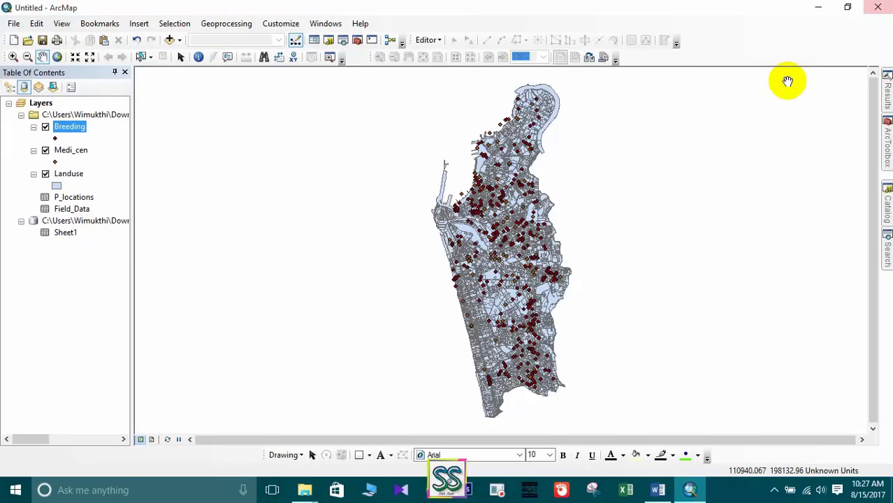
- Open the Medi_cen layer's attribute table, review its ID and TYPE values, and close it
right_click(69, 153)
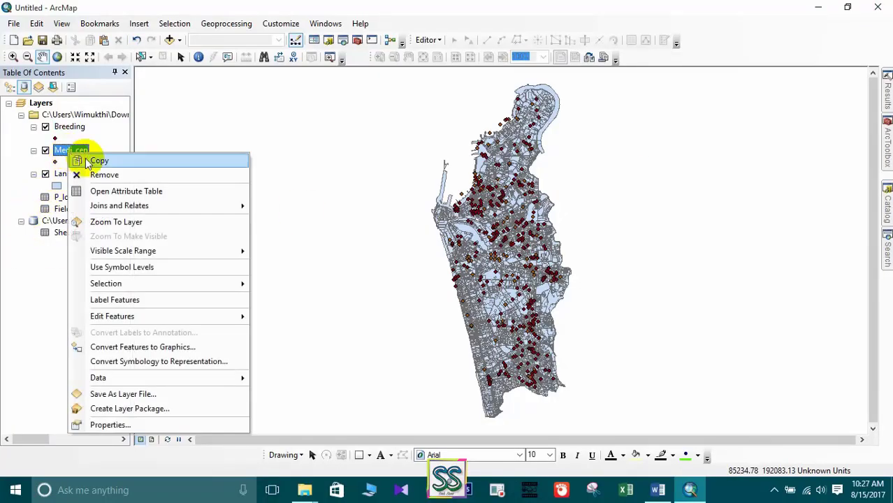
click(115, 191)
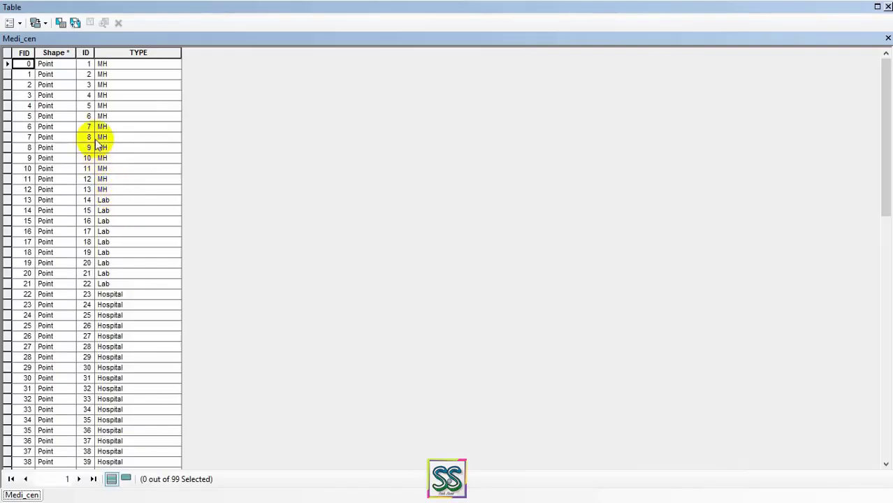
scroll(98, 143, down, 20)
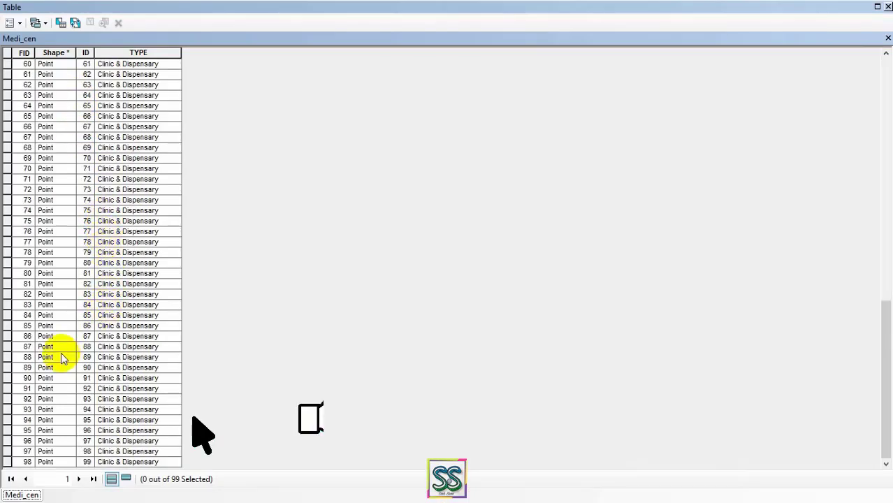
click(84, 53)
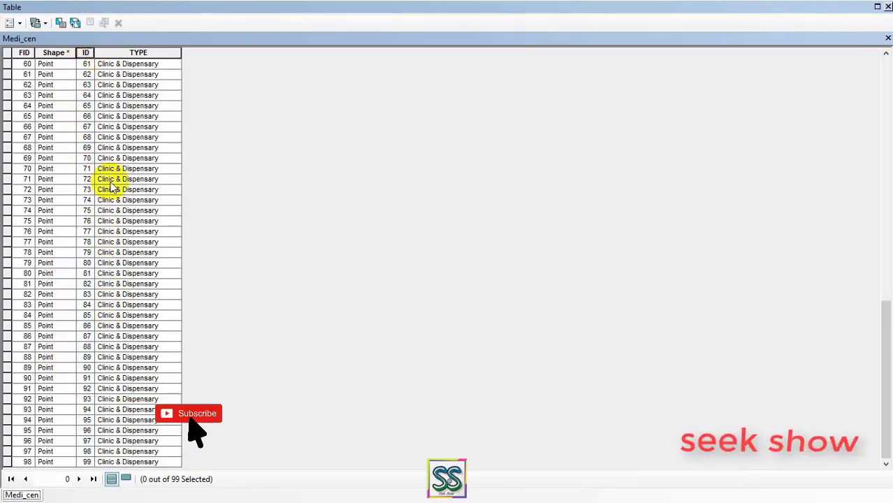
scroll(98, 230, up, 20)
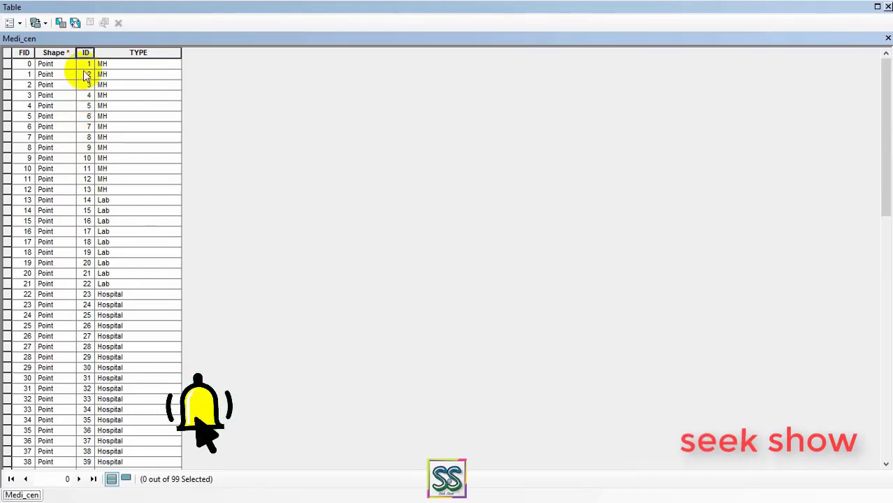
click(887, 7)
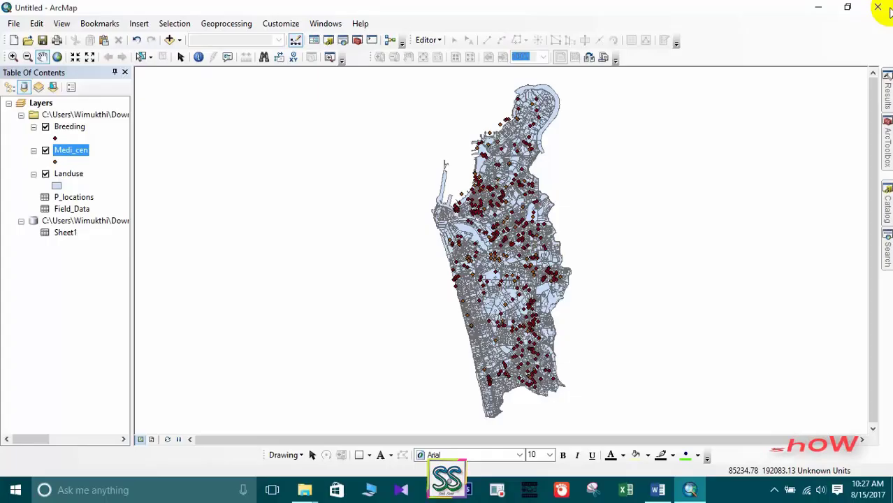
- Open the Landuse layer's attribute table, examine the land use classes in the DESCRIPTON field, and close it
right_click(68, 179)
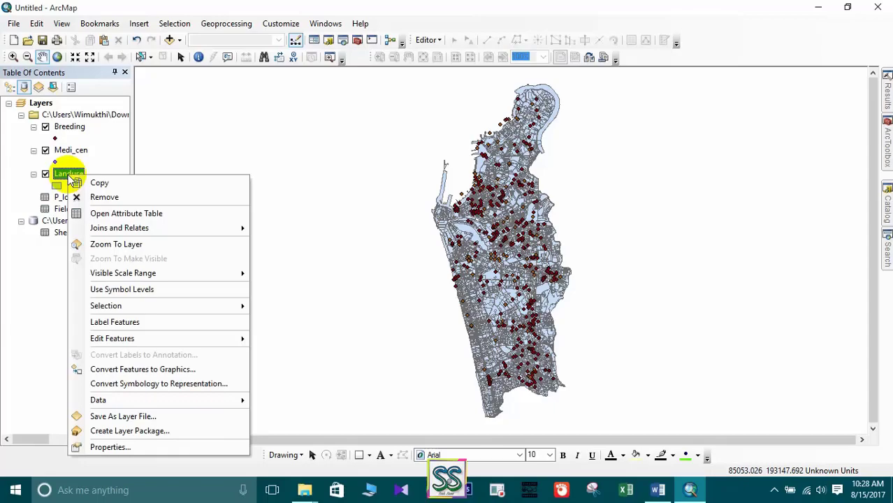
click(112, 214)
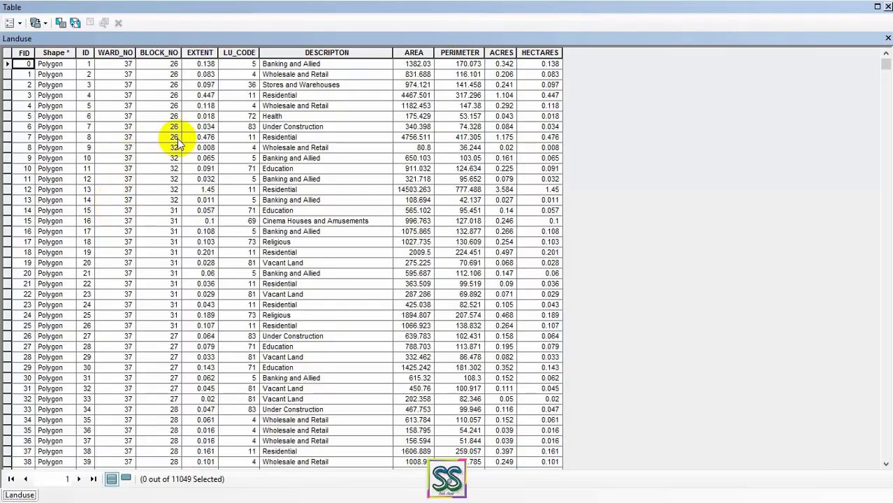
click(326, 53)
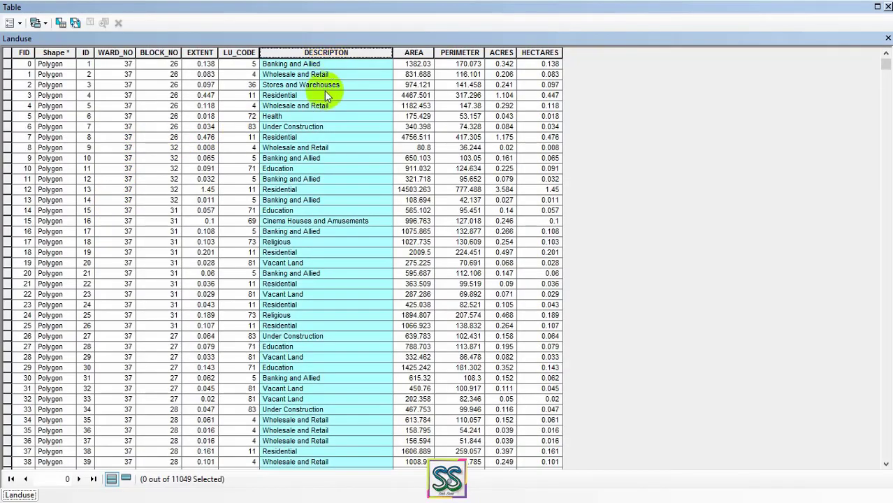
scroll(322, 205, down, 5)
scroll(272, 216, down, 2)
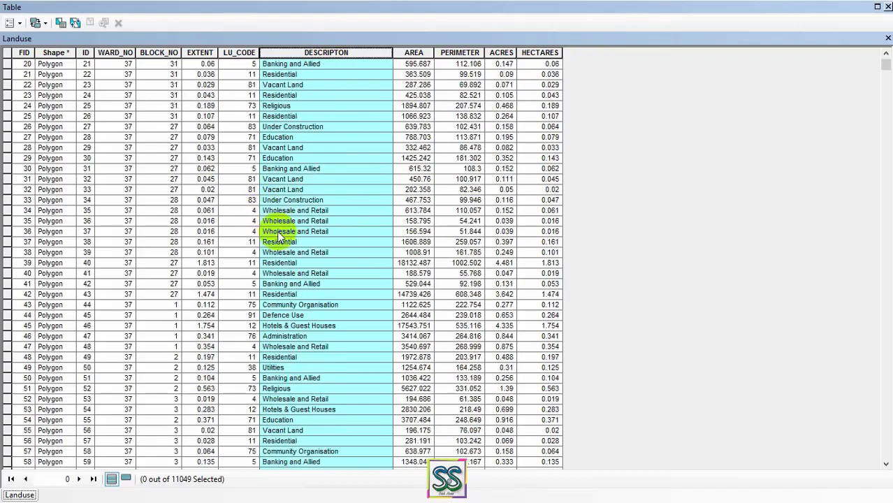
scroll(278, 271, down, 20)
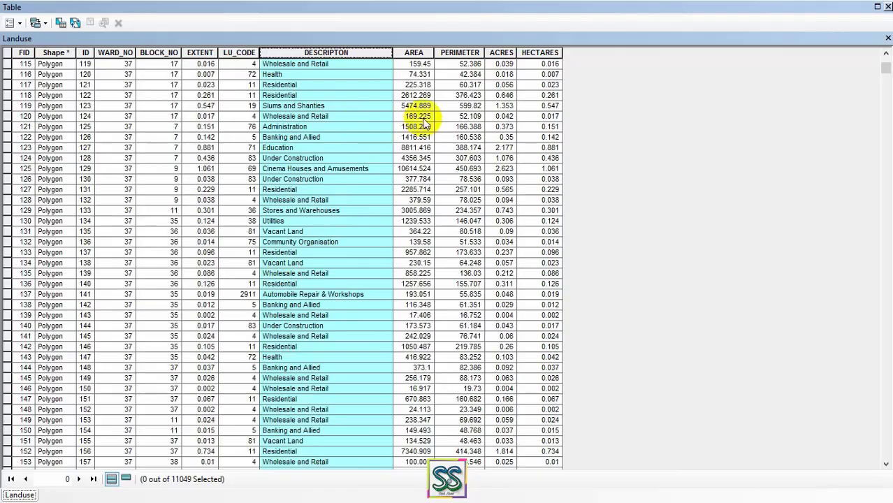
click(886, 7)
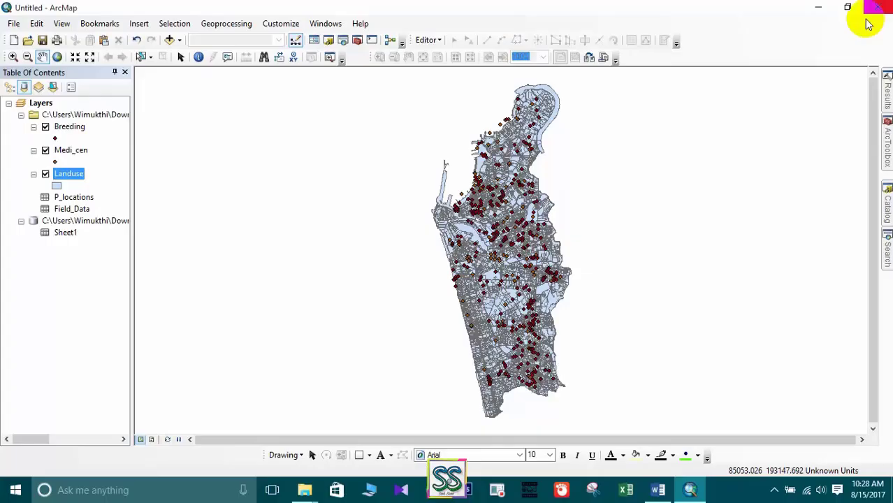
- Open the P_locations table, examine its Id, Y and X fields, and close it
right_click(86, 200)
click(118, 204)
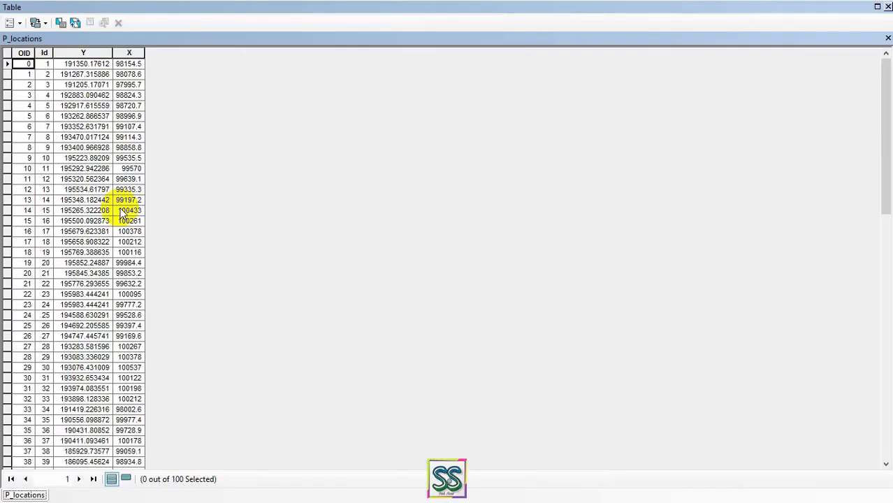
click(43, 53)
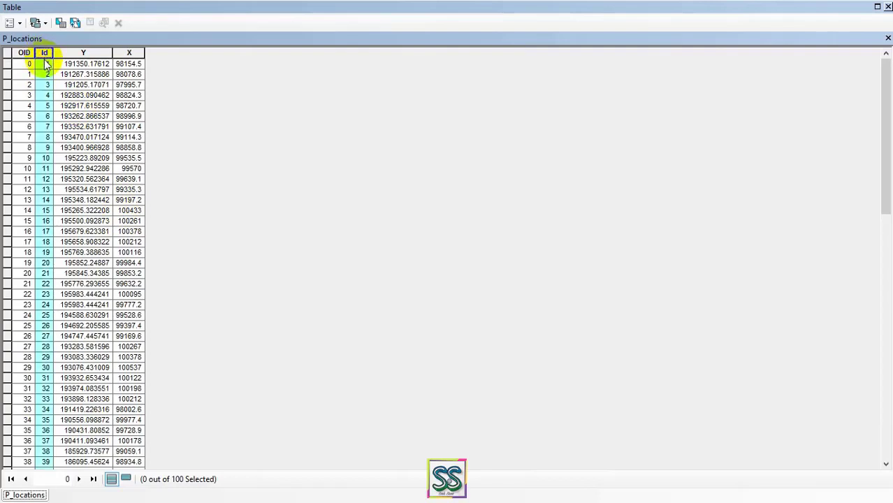
scroll(59, 60, down, 2)
click(83, 53)
click(127, 53)
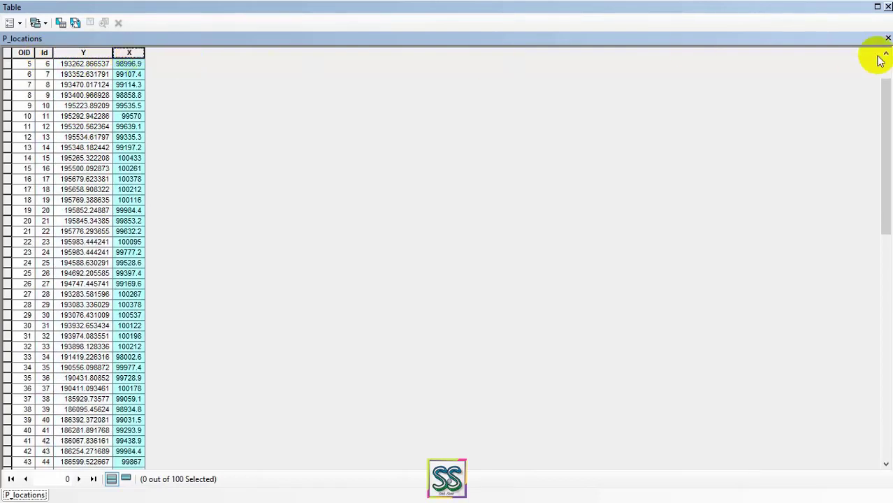
click(887, 8)
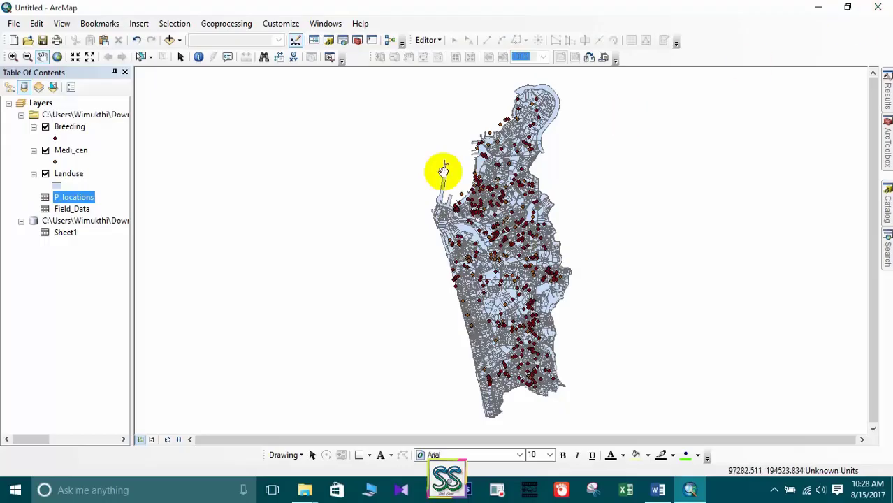
- Open the Field_Data table, review its drain type, dimension and IDNO records to the end, and close it
right_click(80, 210)
click(98, 211)
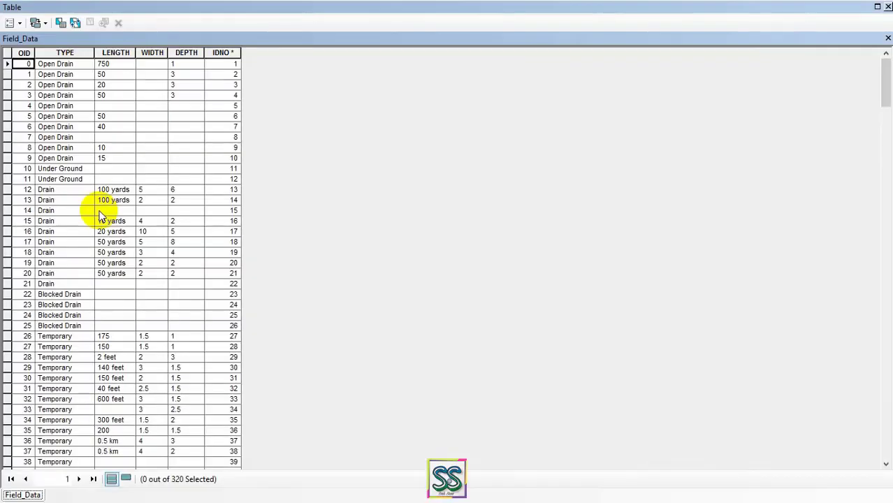
scroll(56, 101, down, 20)
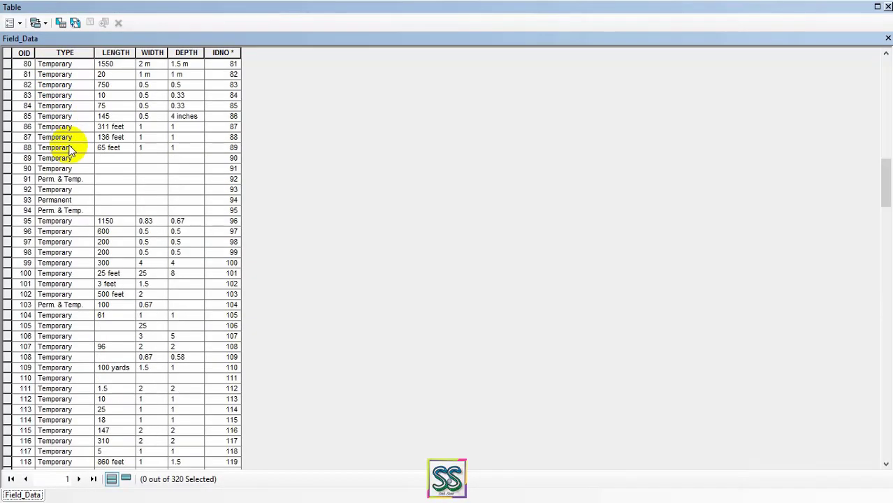
scroll(68, 169, down, 20)
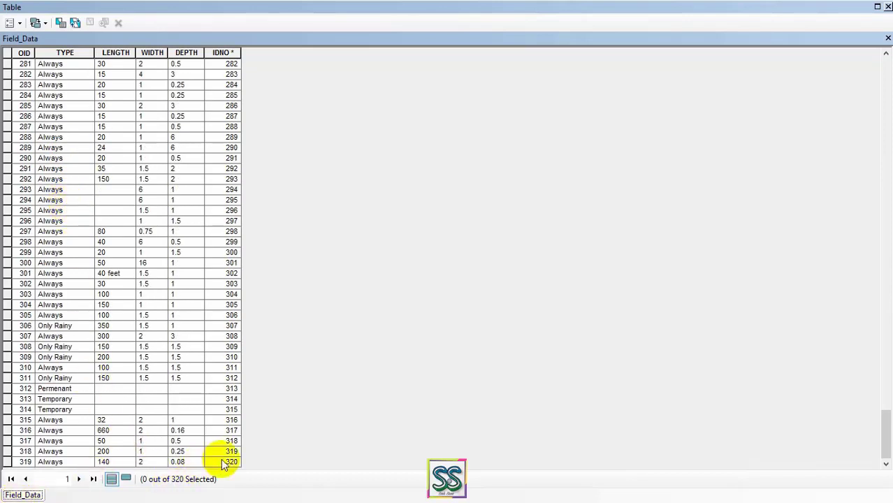
click(888, 7)
- Open the Sheet1 patient table and examine its Name, Sex, Age and Type fields
right_click(70, 241)
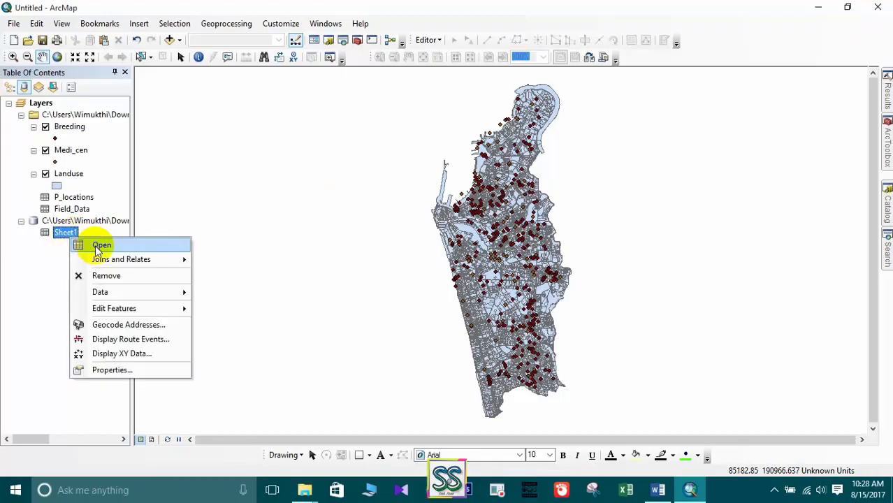
click(100, 245)
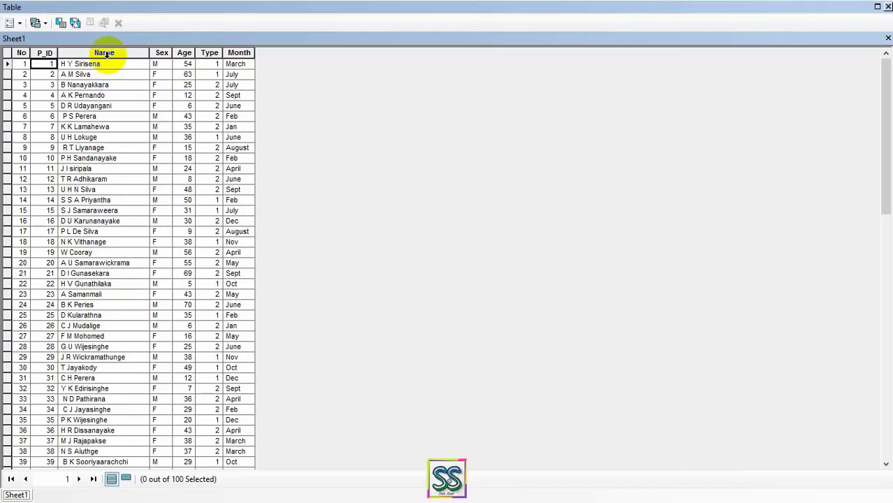
click(105, 53)
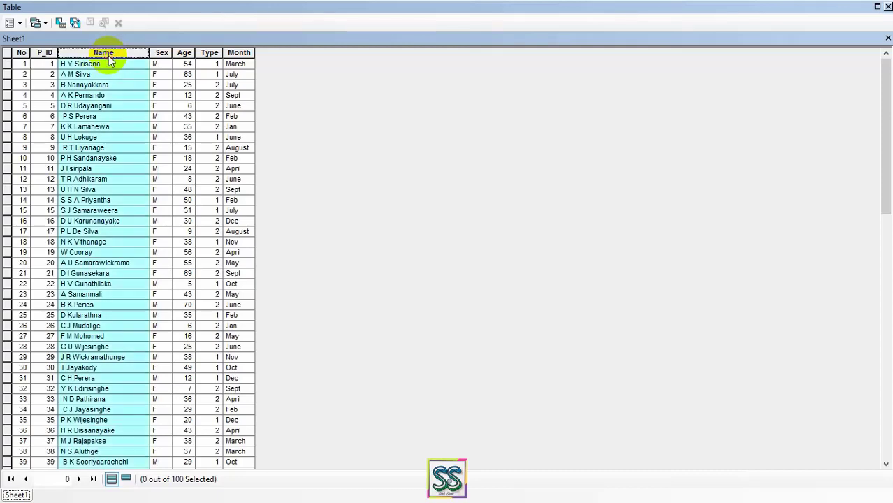
click(162, 53)
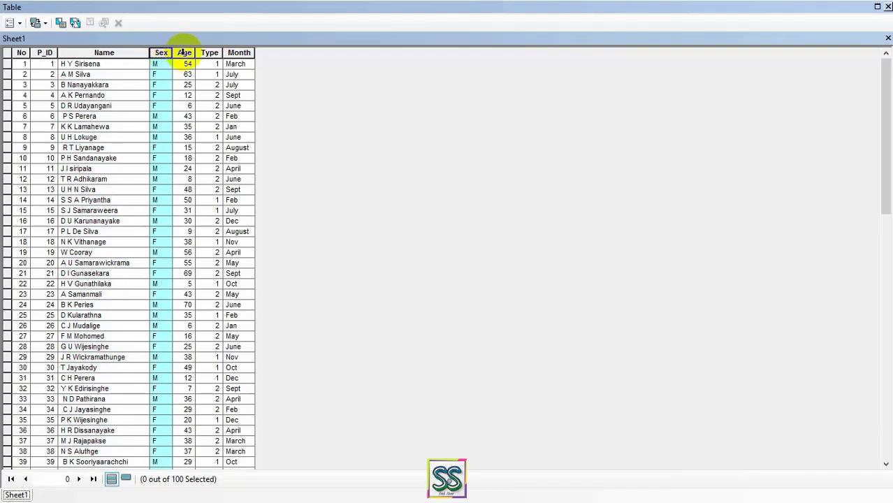
click(185, 53)
click(210, 54)
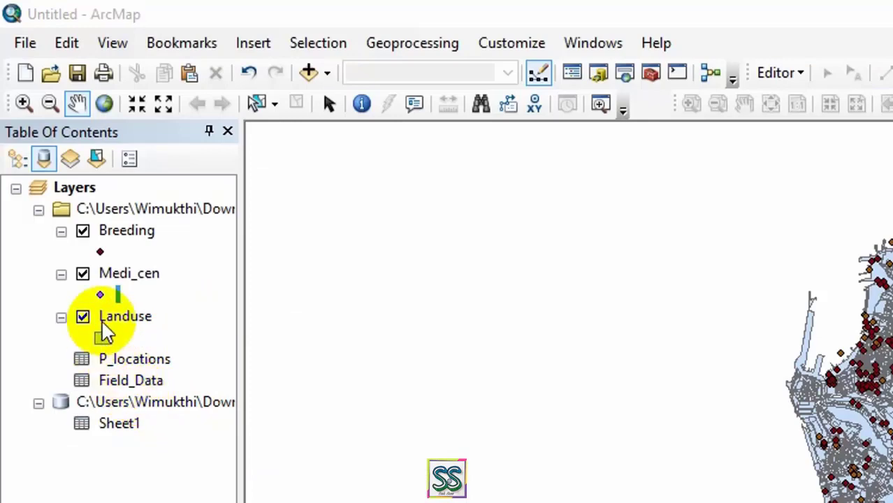
- Recolour the Medi_cen point symbol red and the Breeding point symbol blue
click(100, 294)
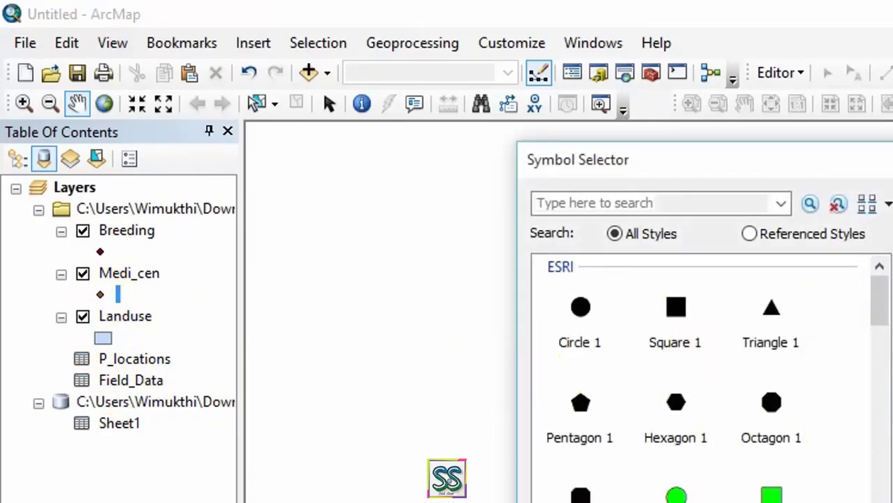
key(Return)
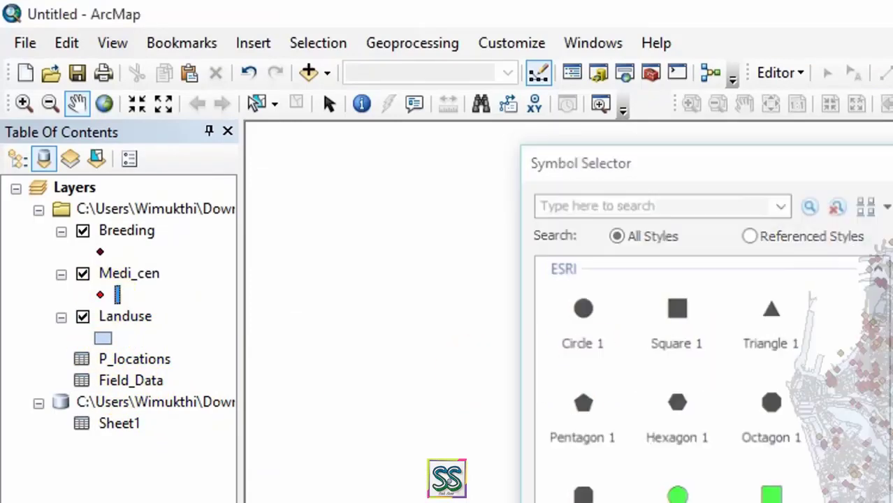
click(100, 251)
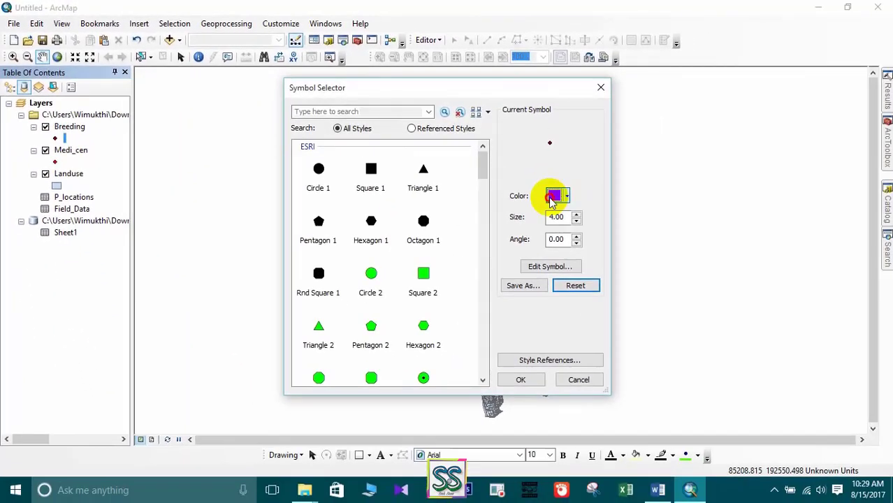
click(554, 197)
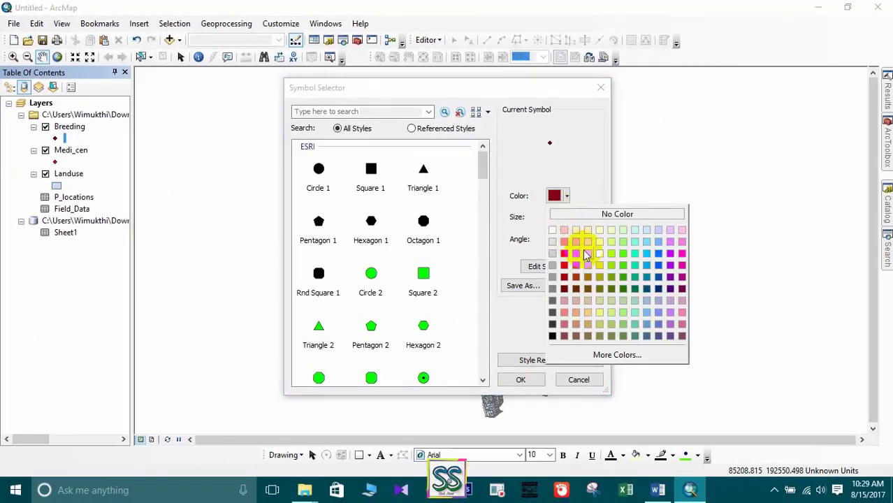
click(656, 255)
click(522, 379)
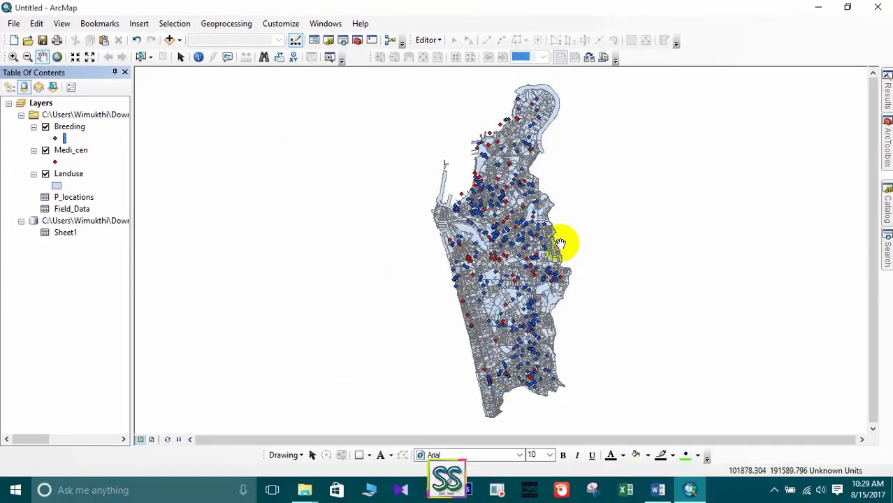
- Apply the Olive preset fill symbol to the Landuse layer
click(57, 185)
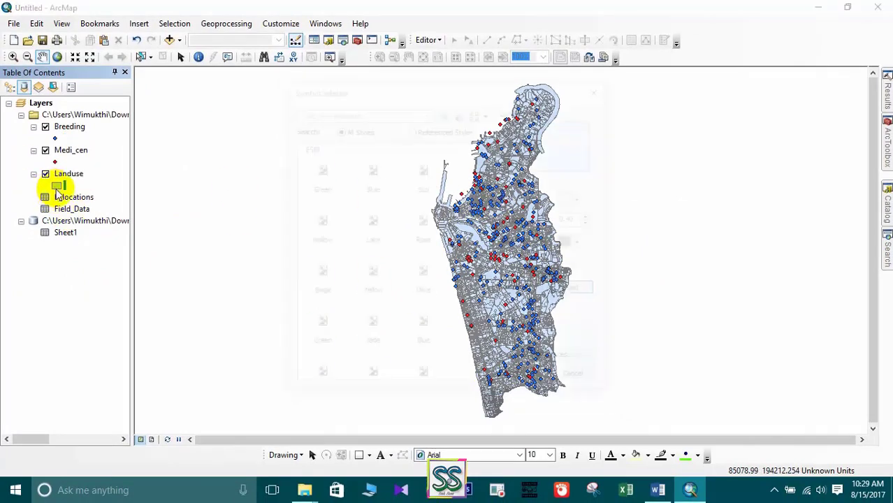
click(423, 278)
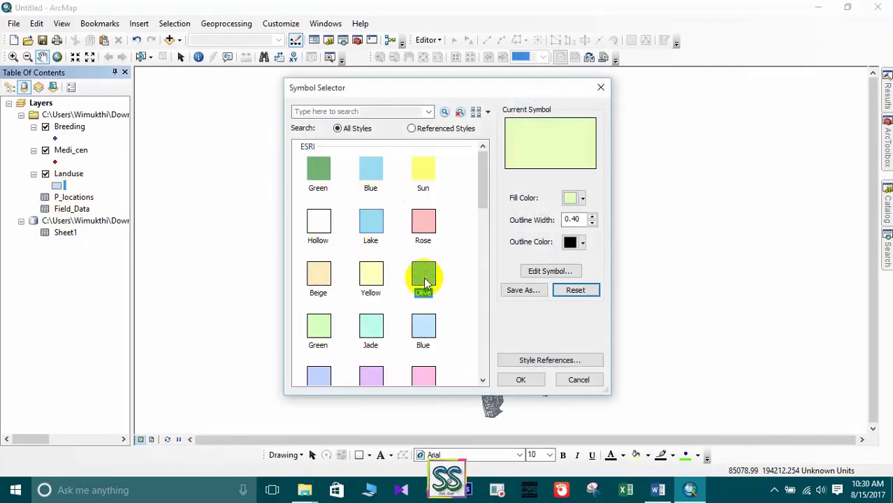
click(529, 377)
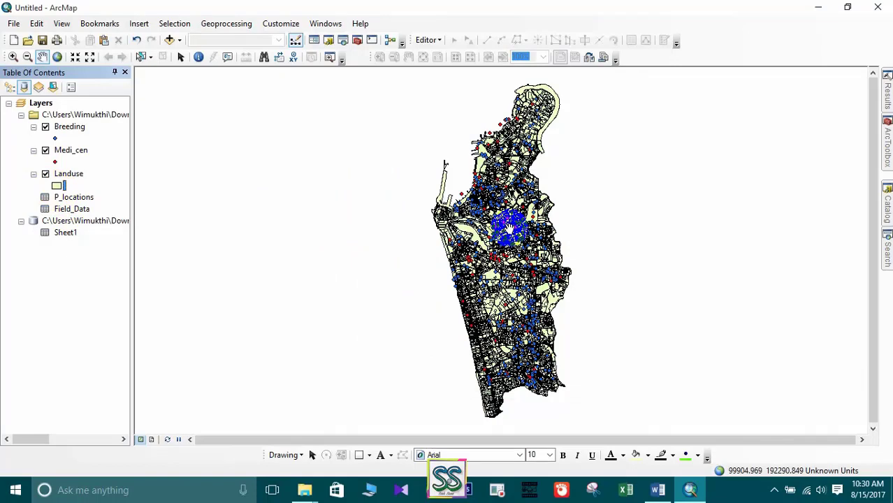
- Restyle the Landuse layer with the Blue preset symbol, outline width 0.00, and change its fill colour to Cantaloupe
click(56, 183)
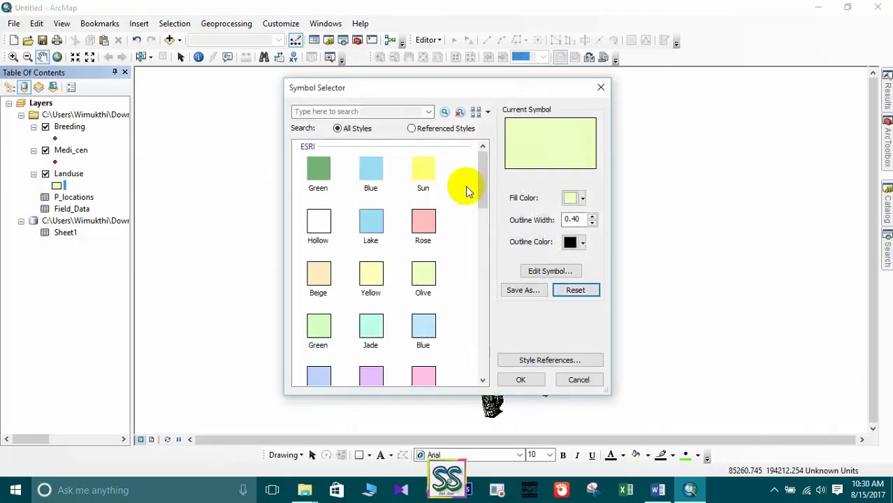
click(370, 178)
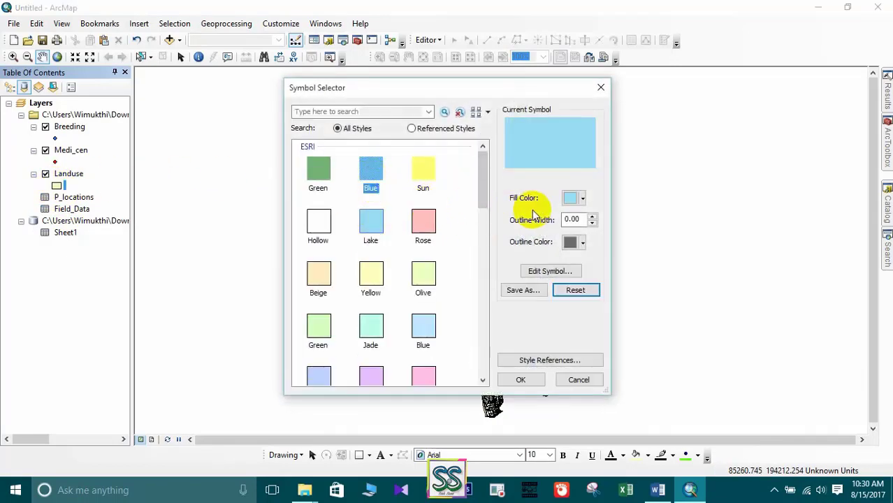
click(571, 200)
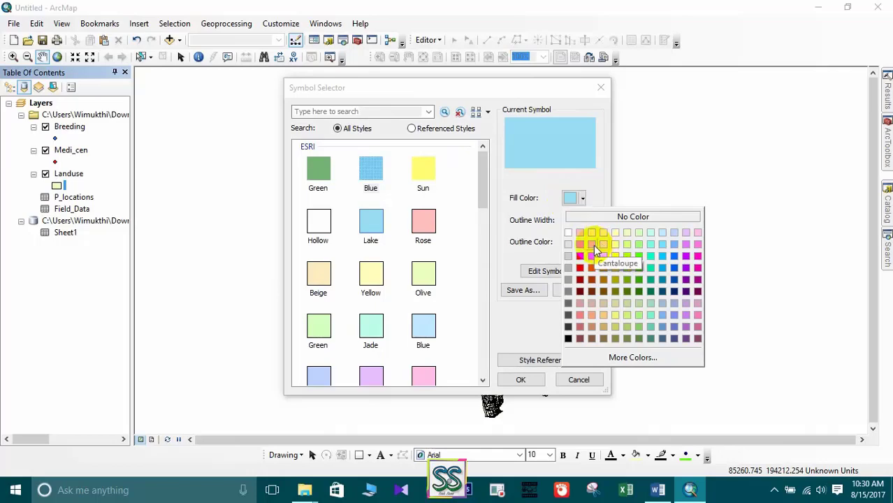
click(592, 244)
click(520, 380)
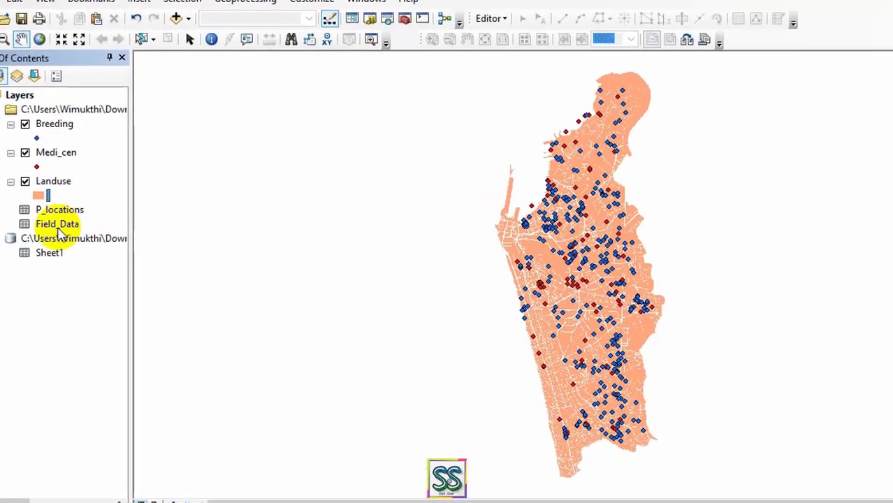
- Reopen the Field_Data table and the P_locations table to check their records
right_click(61, 234)
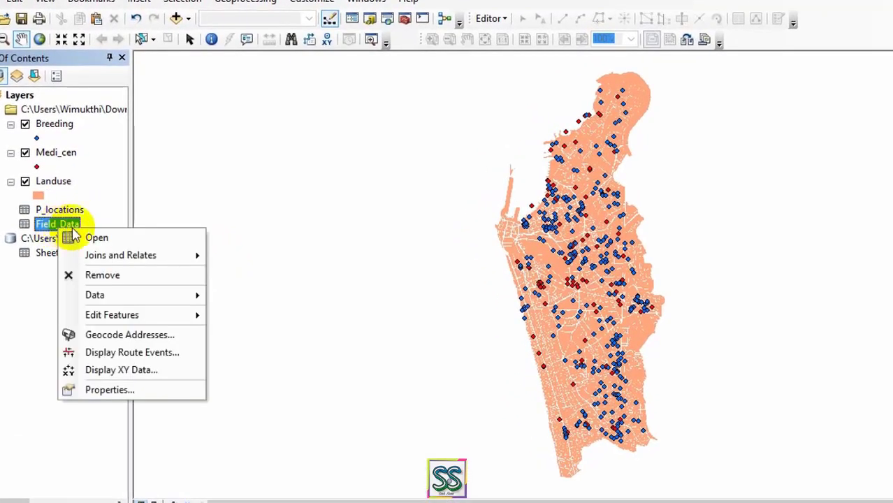
click(90, 238)
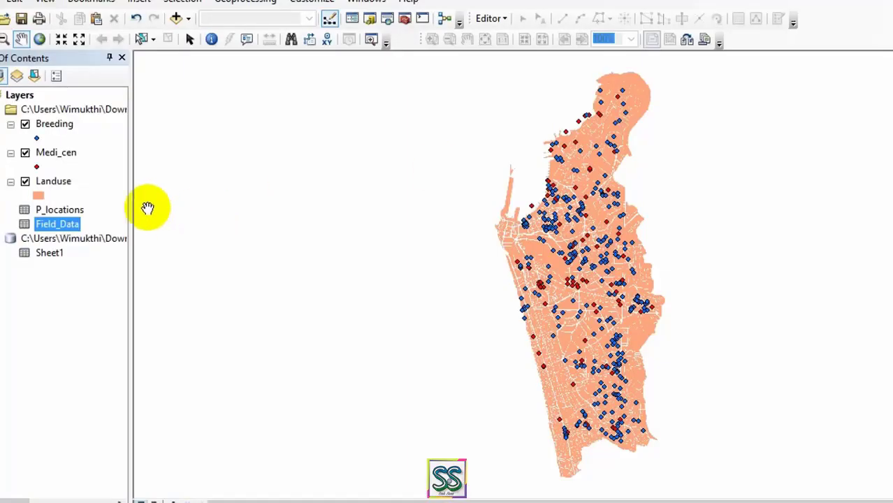
click(53, 207)
right_click(62, 209)
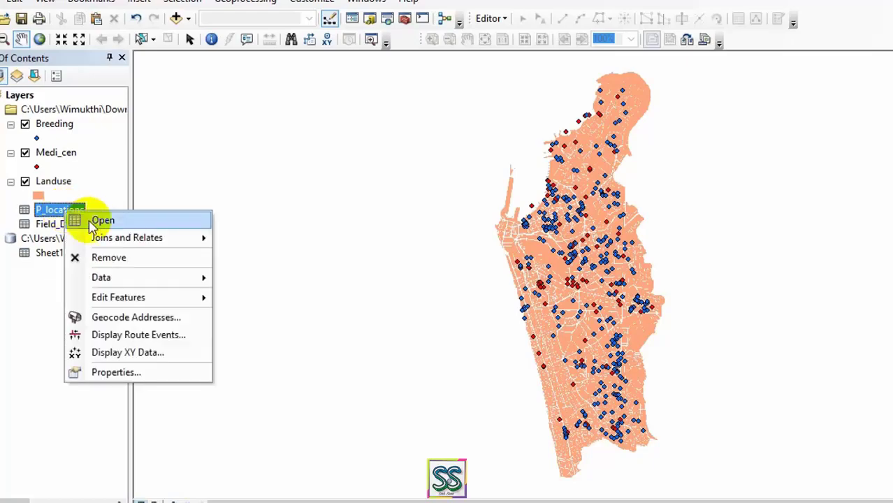
click(74, 219)
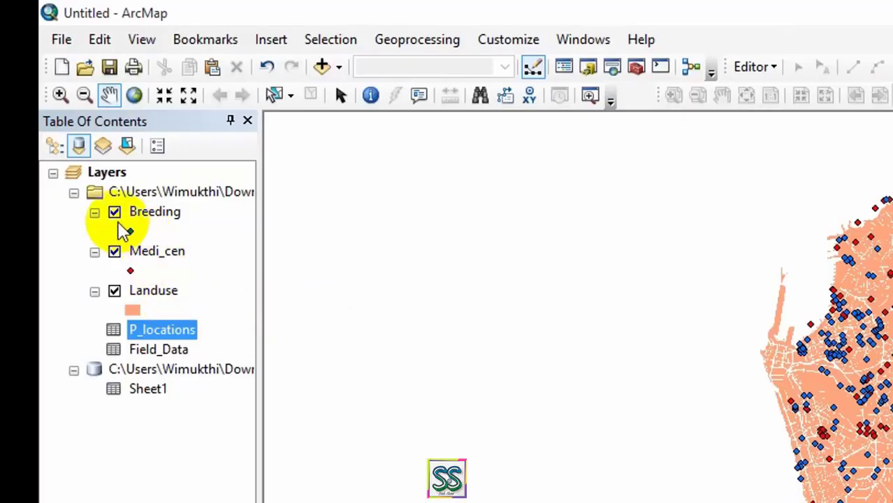
- Hide the Breeding and Medi_cen layers and plot the P_locations table as XY points using its X and Y fields with no Z field
click(113, 212)
click(114, 251)
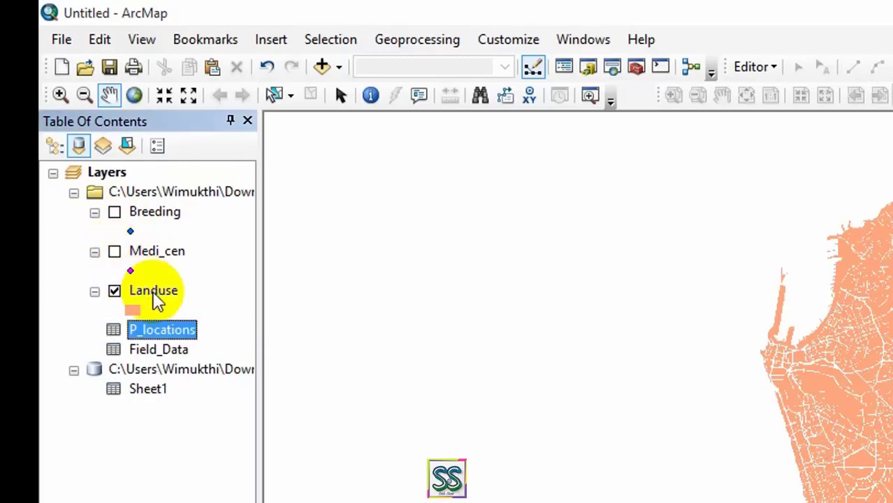
right_click(156, 329)
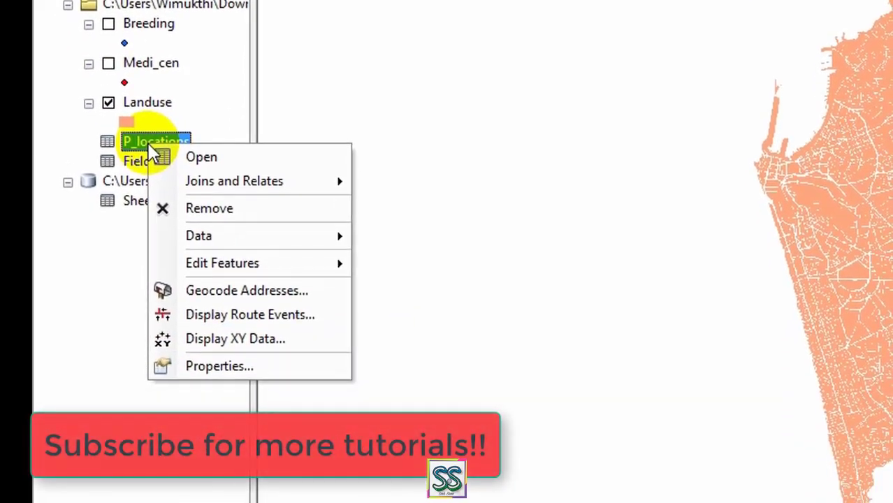
click(235, 338)
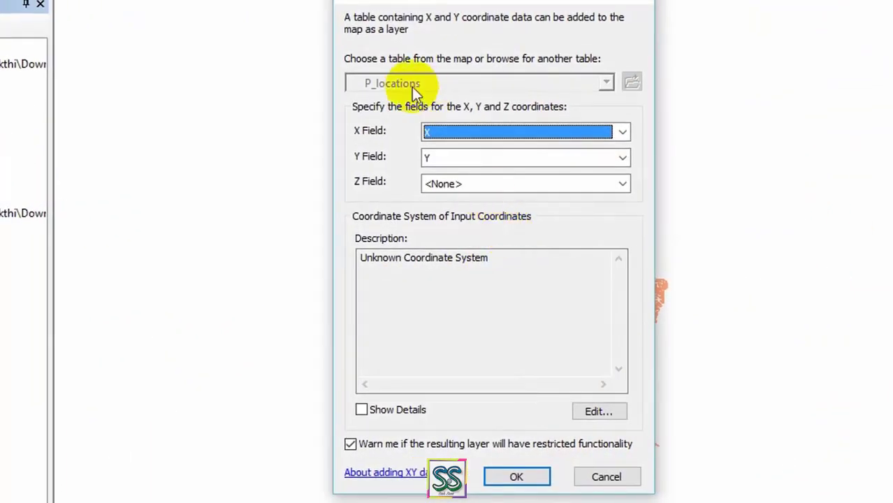
click(515, 264)
click(365, 270)
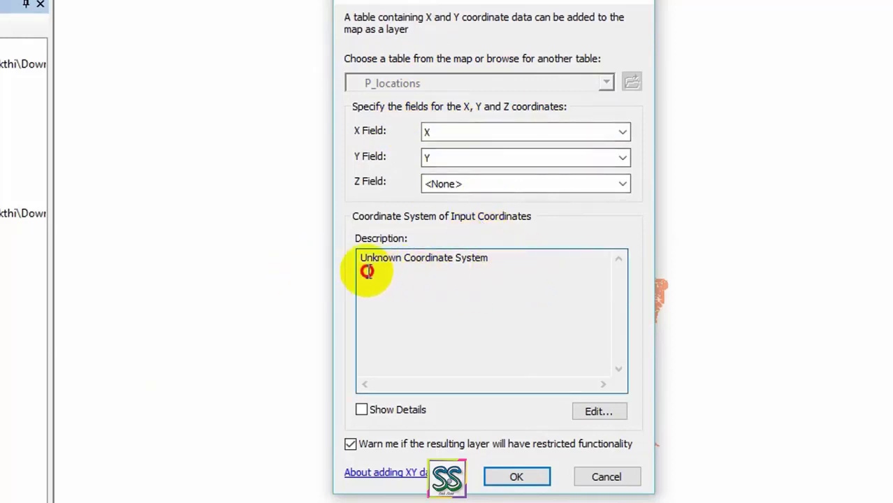
drag(490, 259, 359, 261)
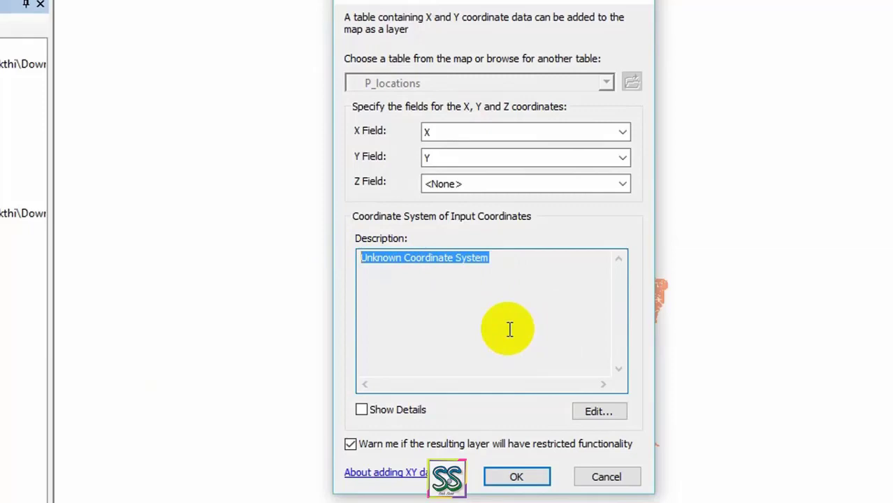
click(492, 285)
click(516, 475)
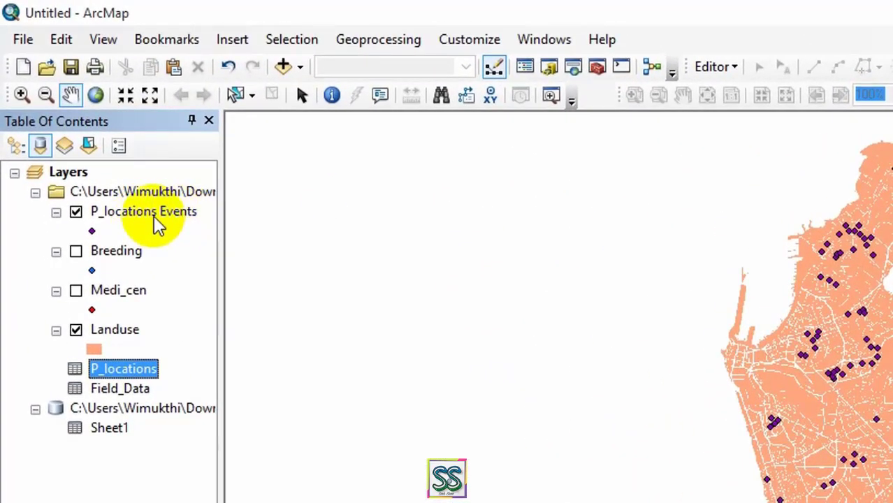
- Export all features of the P_locations Events layer to Dengi.mdb as feature class P_Locations and add it to the map
click(158, 212)
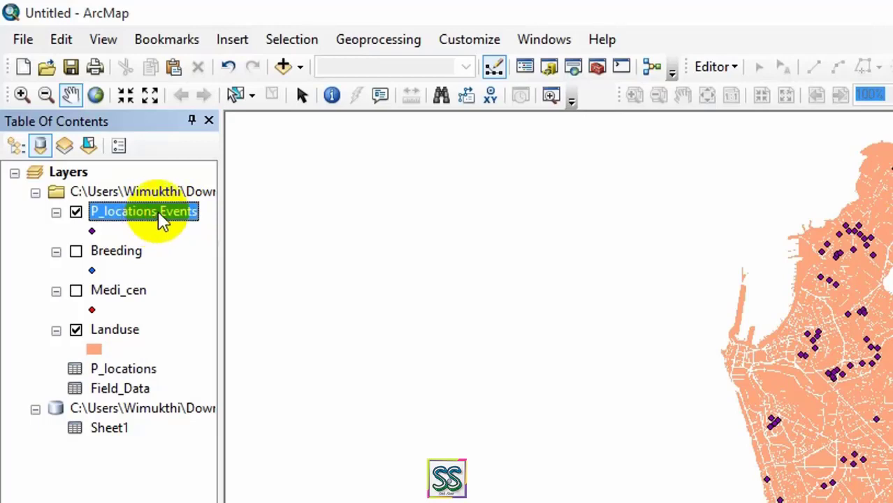
right_click(158, 211)
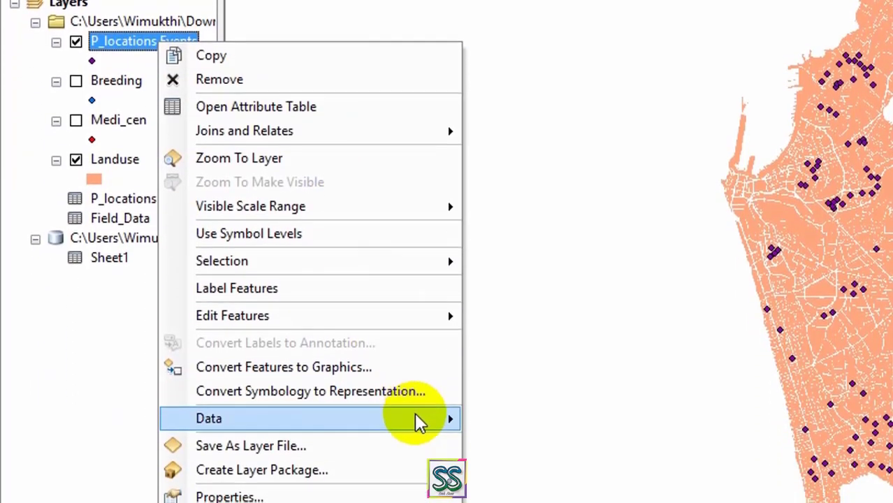
mouse_move(429, 427)
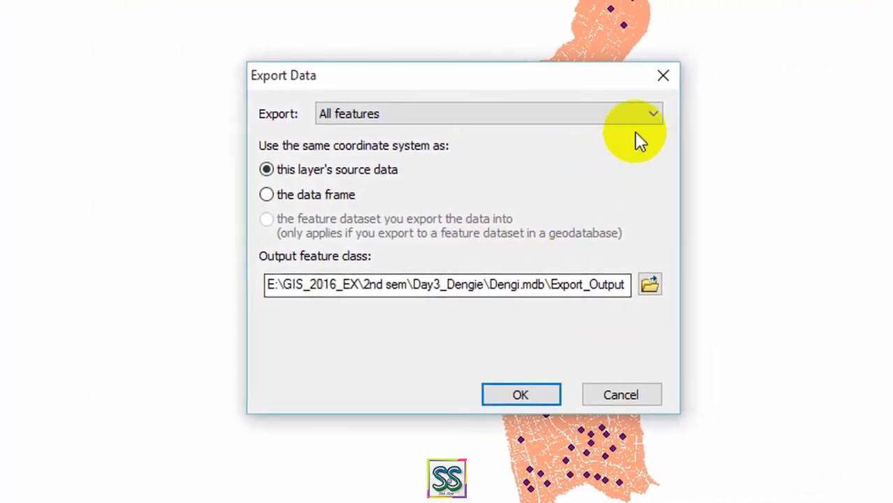
click(653, 286)
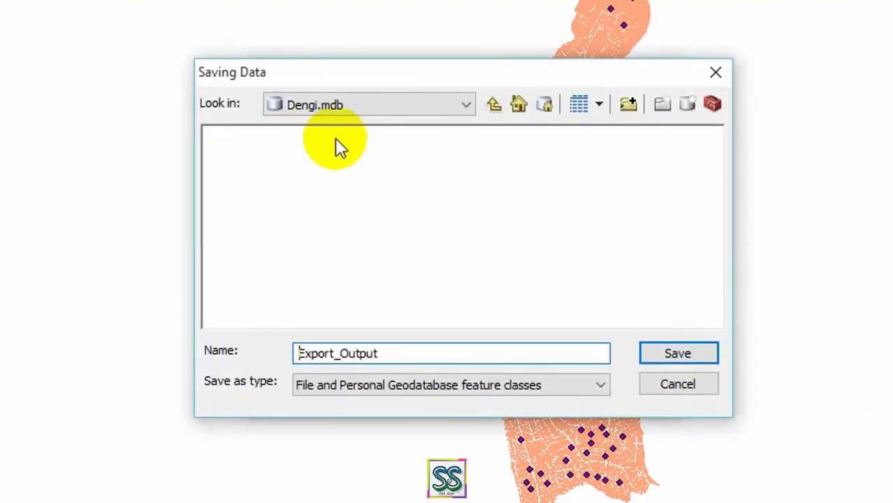
click(493, 104)
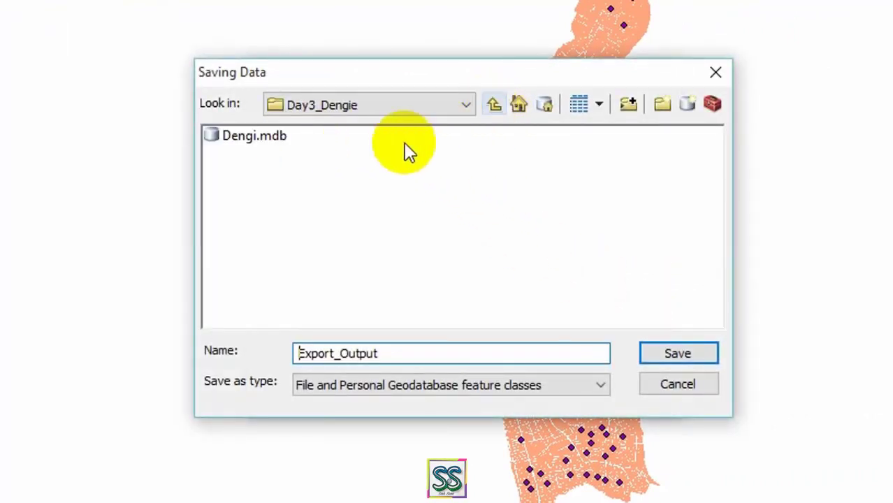
double_click(255, 137)
double_click(394, 354)
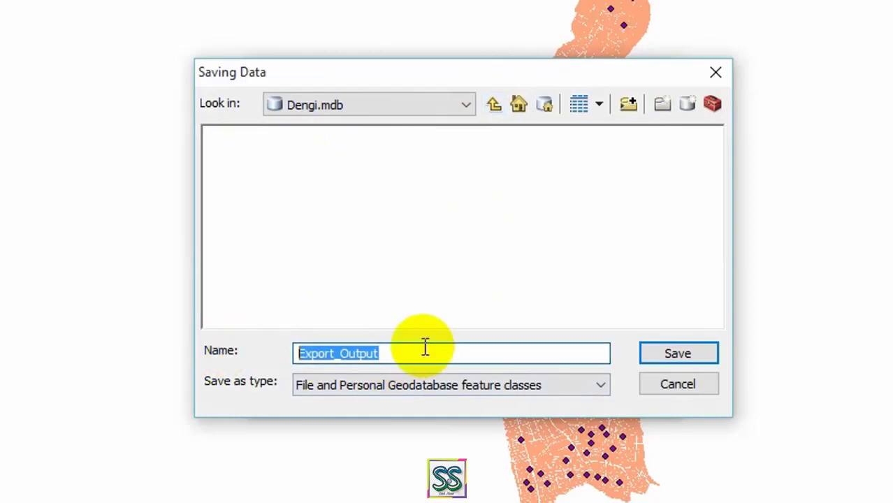
text(P_Locations)
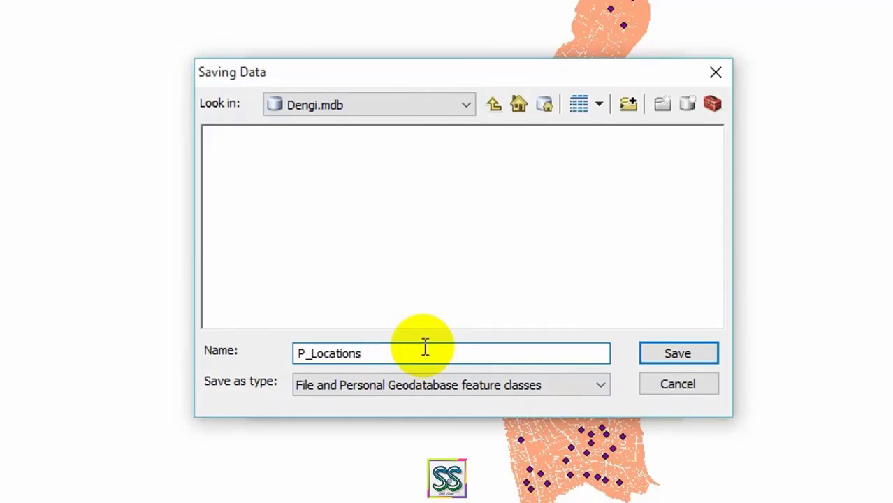
click(654, 347)
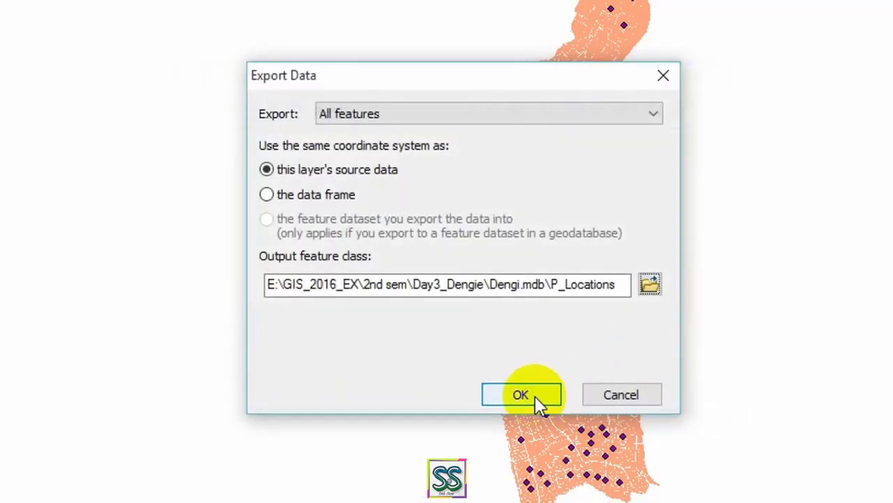
click(534, 395)
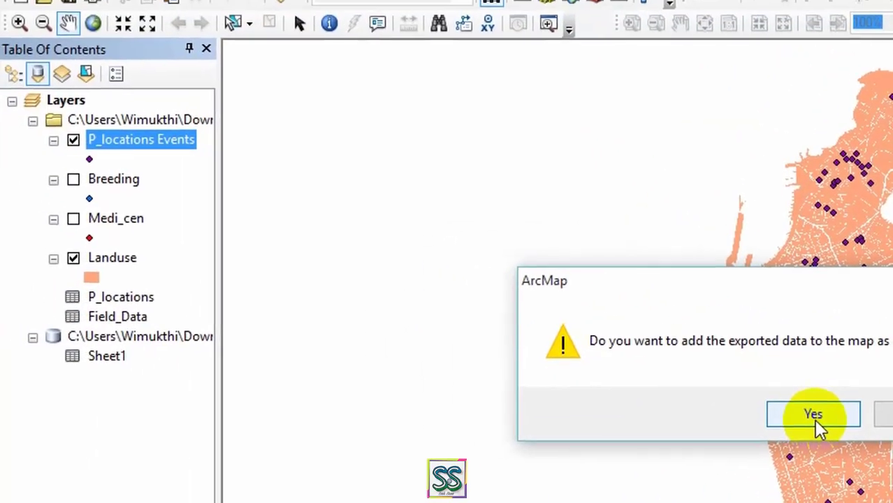
click(816, 419)
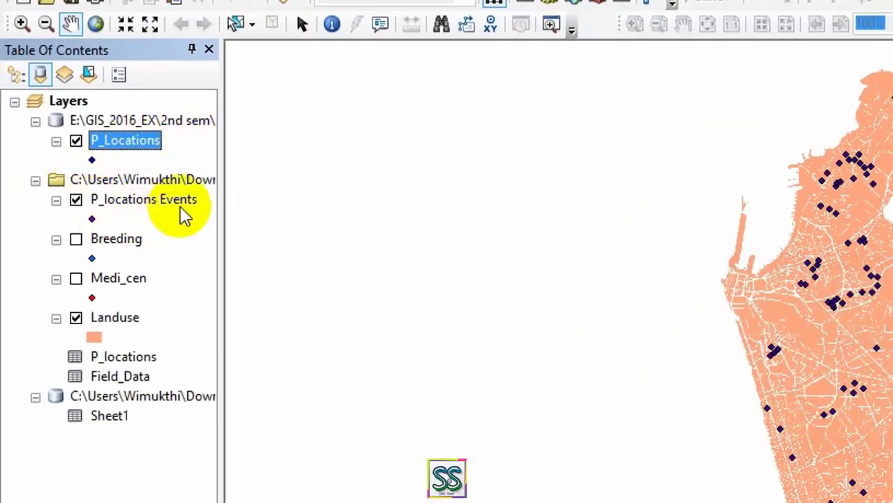
- Remove the temporary P_locations Events layer from the map
click(177, 203)
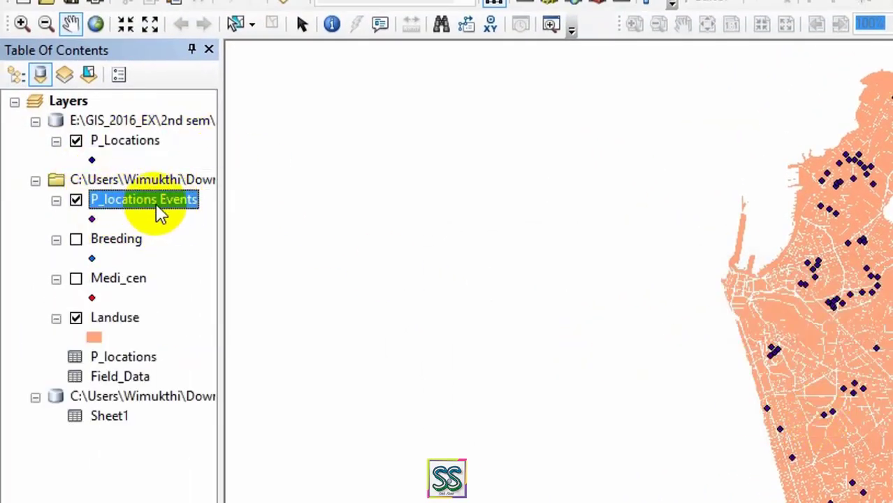
right_click(161, 205)
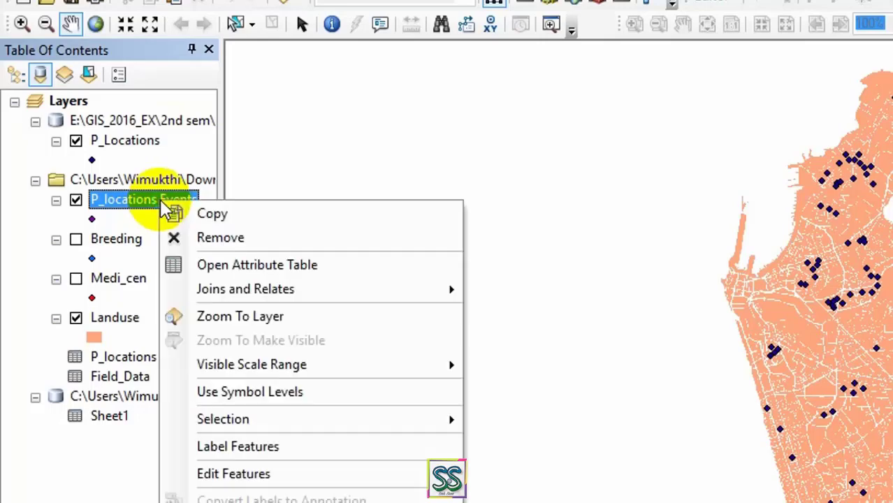
click(219, 235)
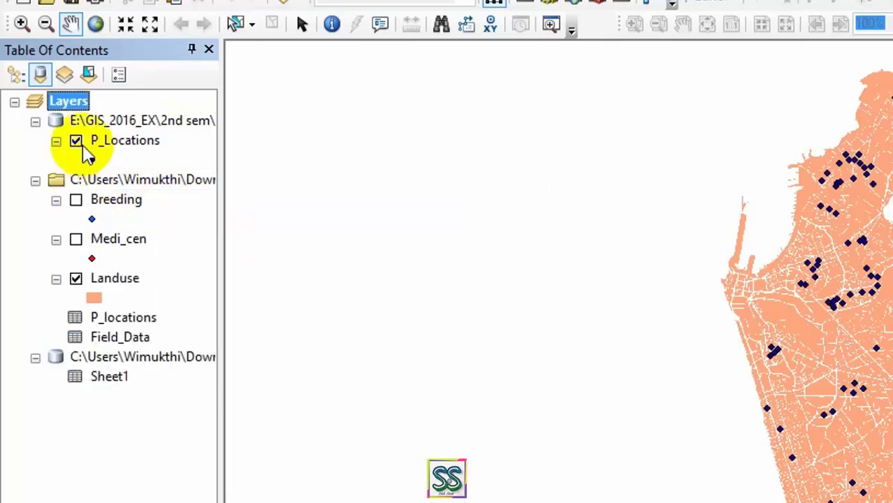
- Hide the Landuse layer to view the patient points alone and show it again
click(75, 278)
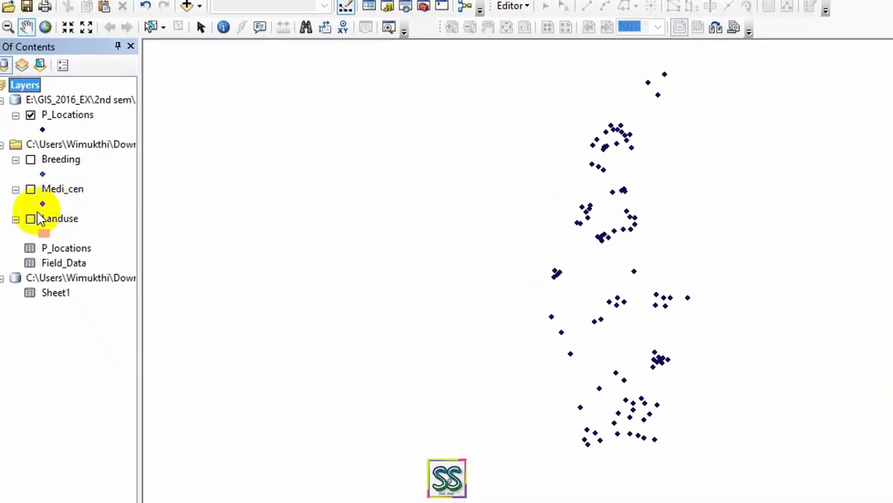
click(77, 281)
click(30, 219)
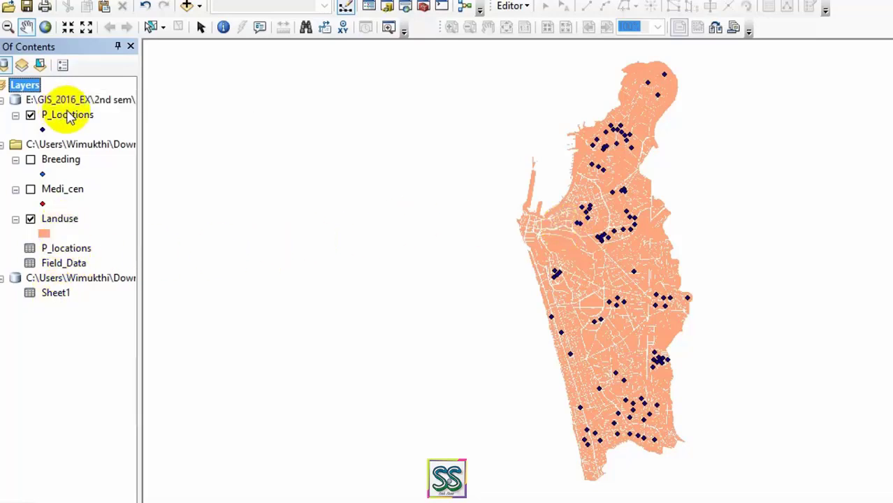
- Check the standalone P_locations table and remove it from the map
right_click(81, 250)
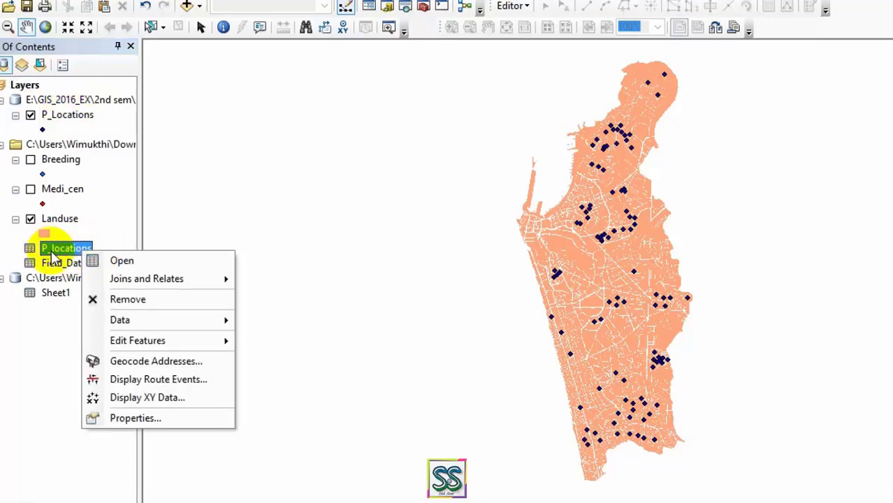
click(120, 260)
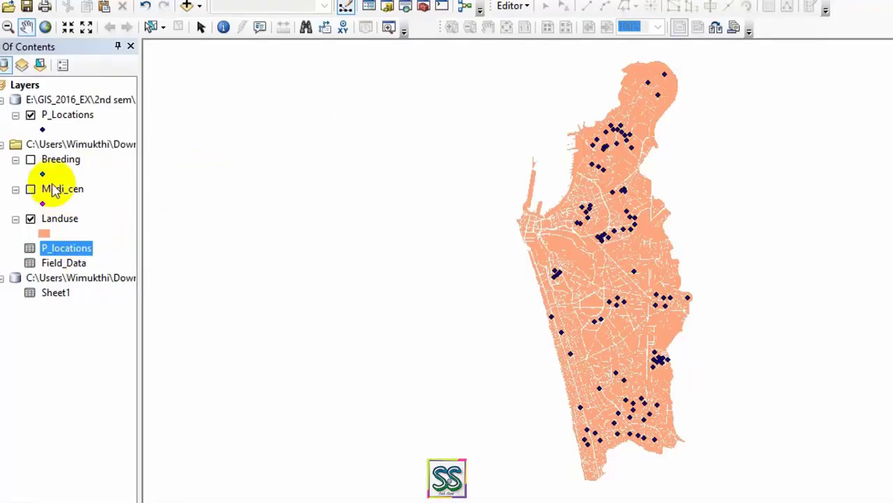
right_click(80, 249)
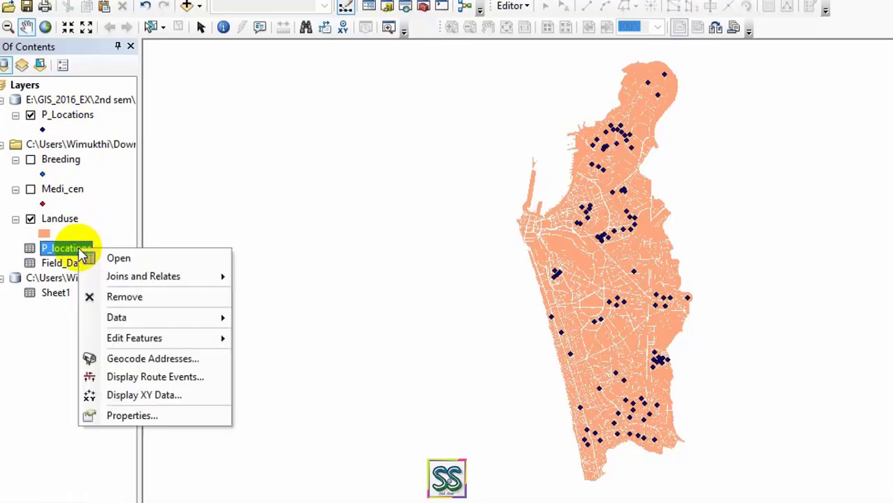
click(115, 297)
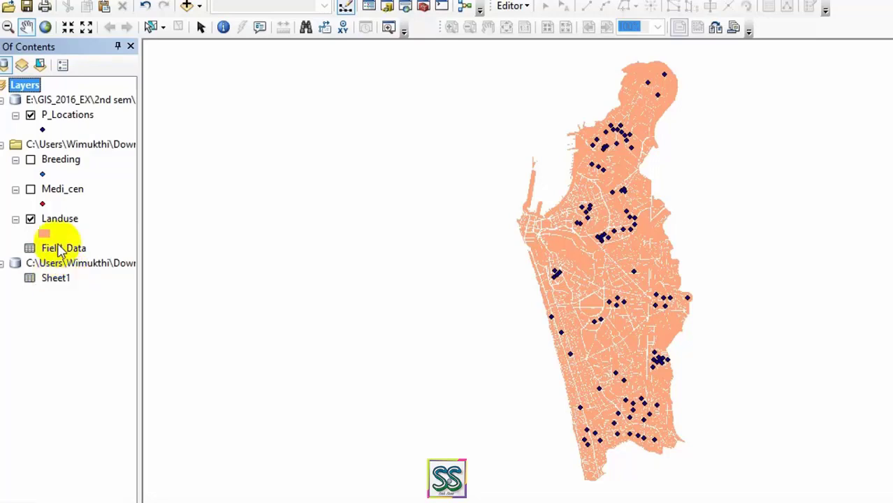
- Open the Field_Data table and look through its drain type and dimension records
click(62, 250)
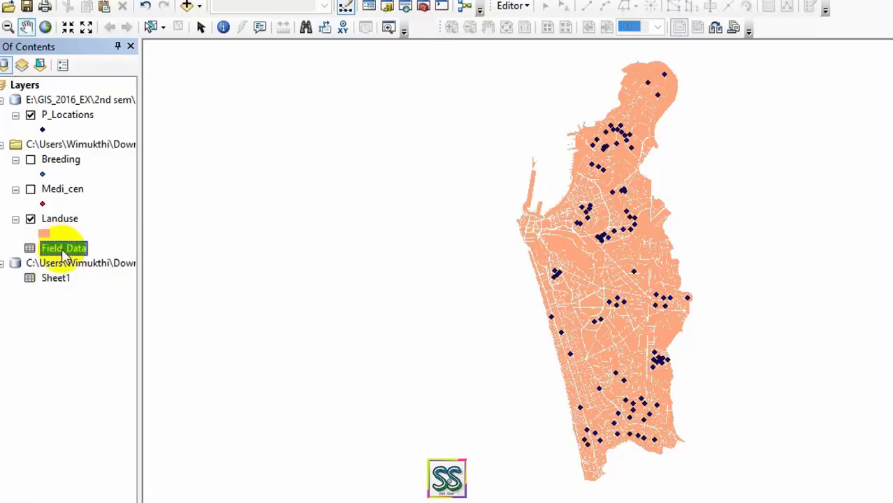
right_click(63, 253)
click(96, 257)
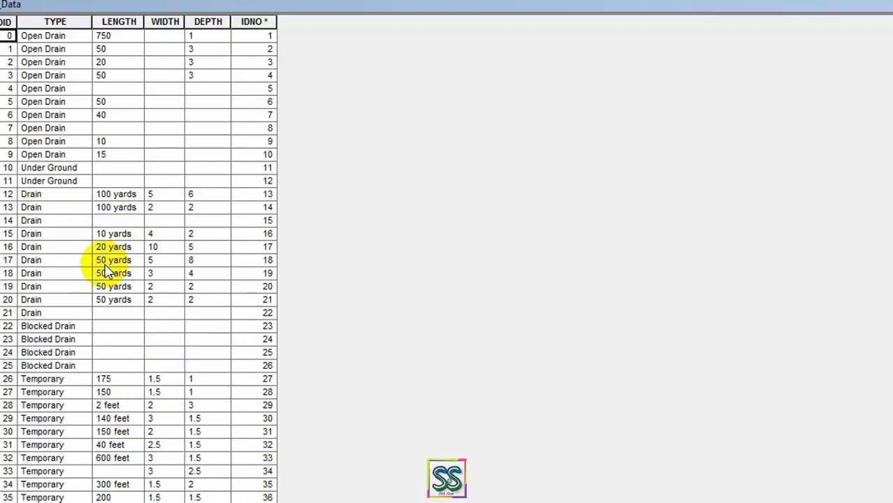
scroll(50, 44, down, 20)
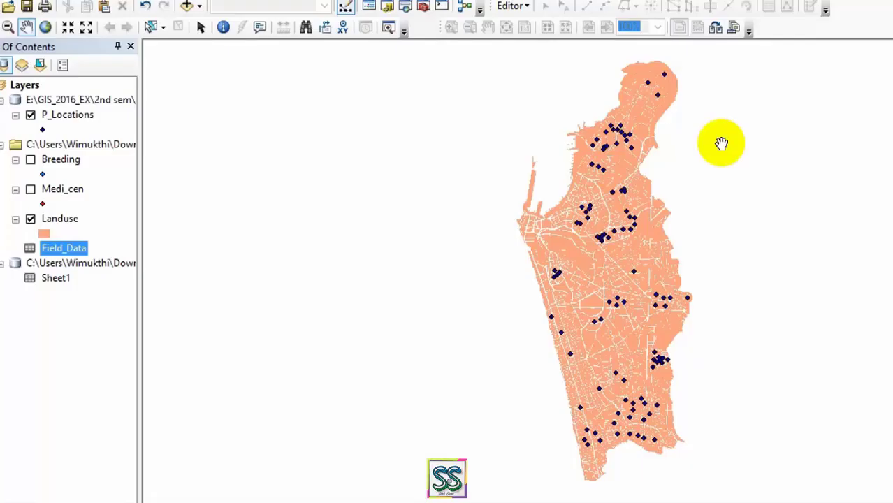
- Open the Sheet1 table and look through its patient records and fields
right_click(57, 283)
click(84, 285)
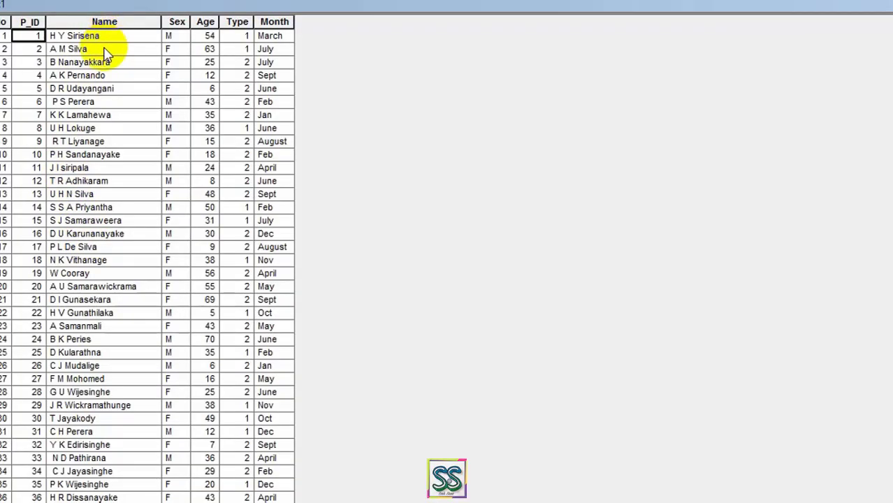
scroll(105, 56, down, 8)
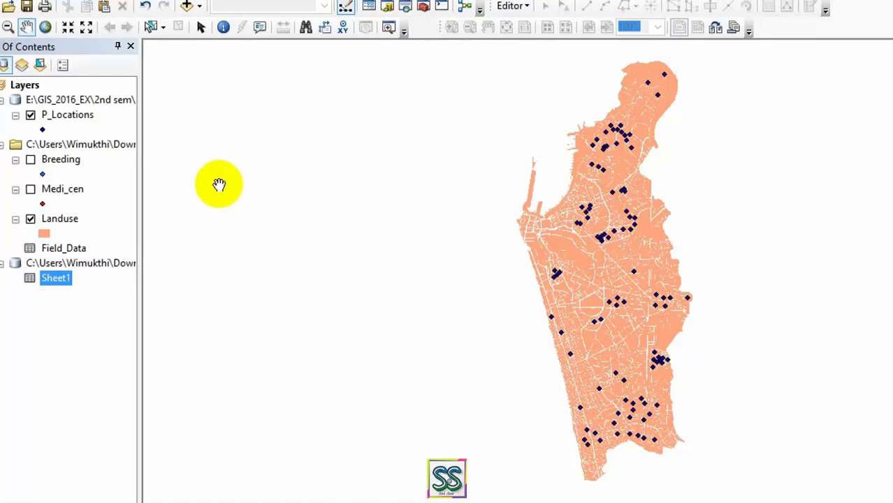
click(64, 116)
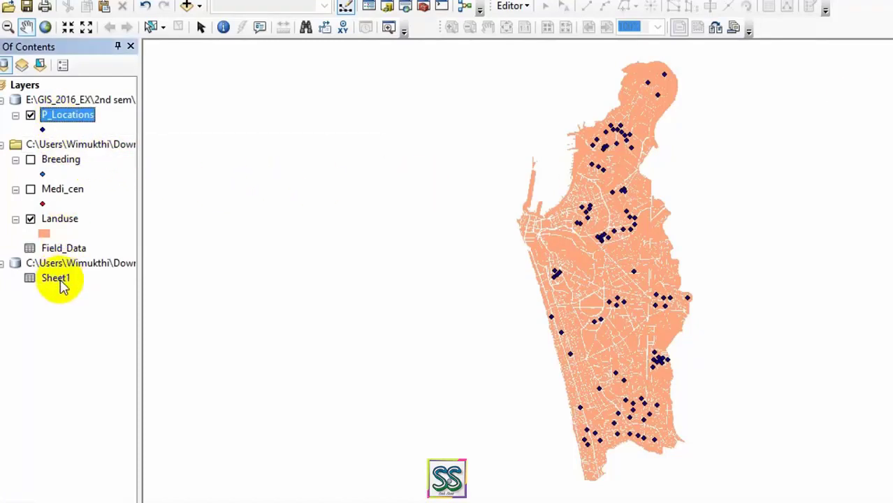
click(61, 282)
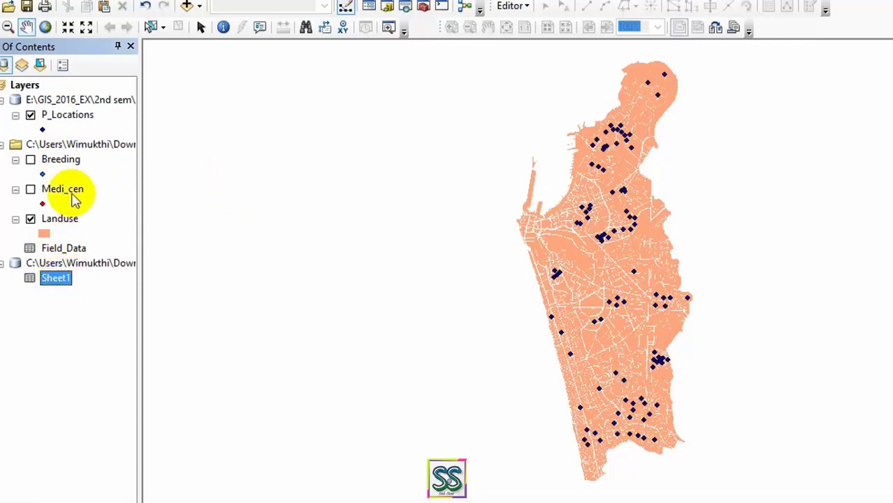
- Open the P_Locations layer's attribute table and undock it as a floating window
right_click(80, 116)
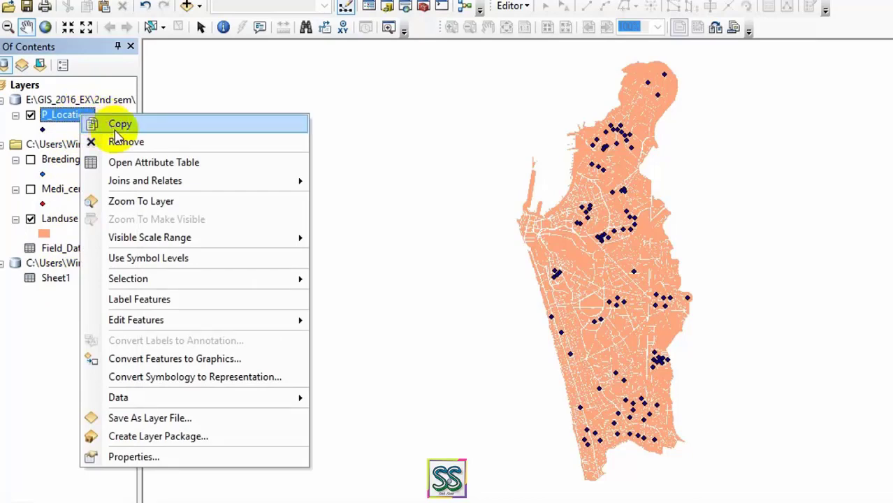
click(136, 163)
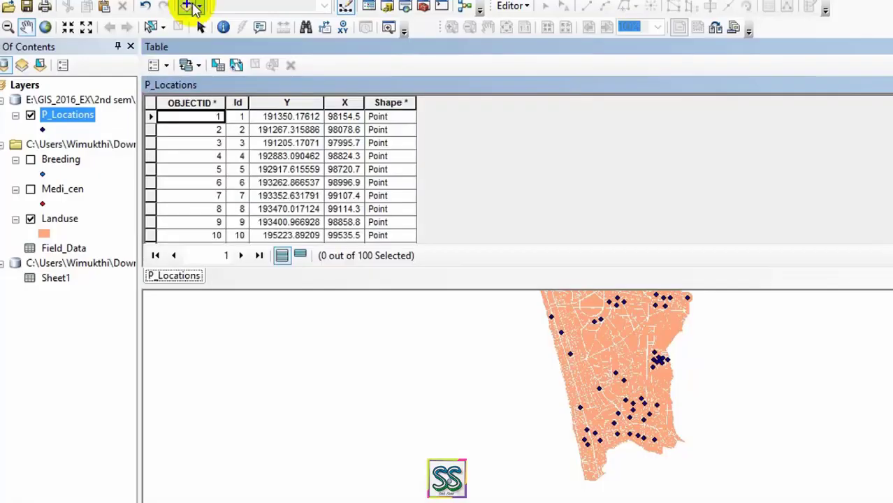
drag(183, 42, 285, 48)
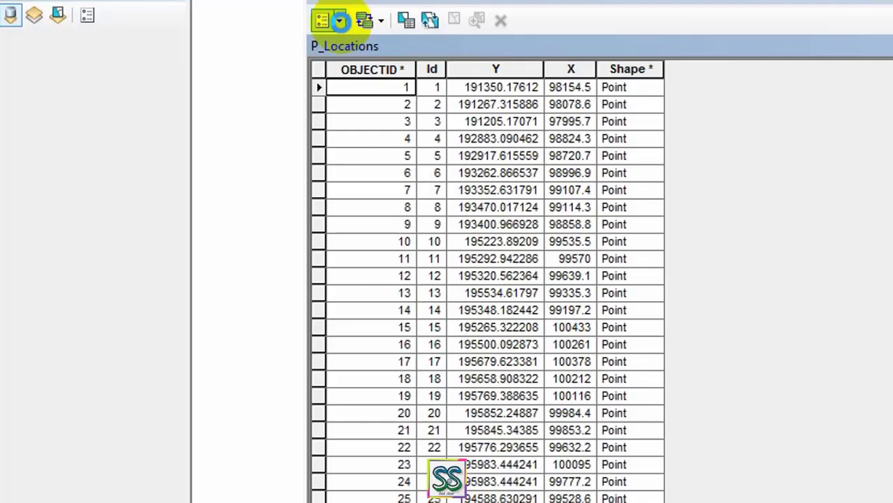
- Join the Sheet1 table to the P_Locations layer by matching Id with P_ID, and create an index for the join field
click(340, 21)
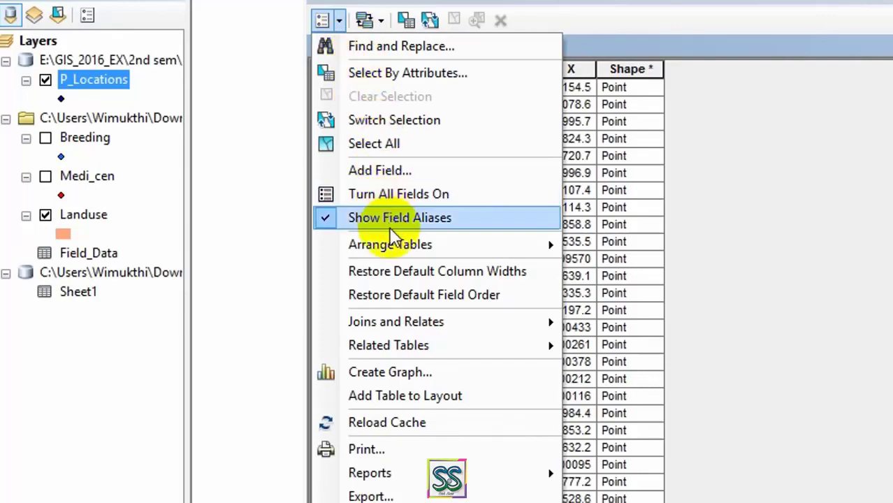
mouse_move(425, 323)
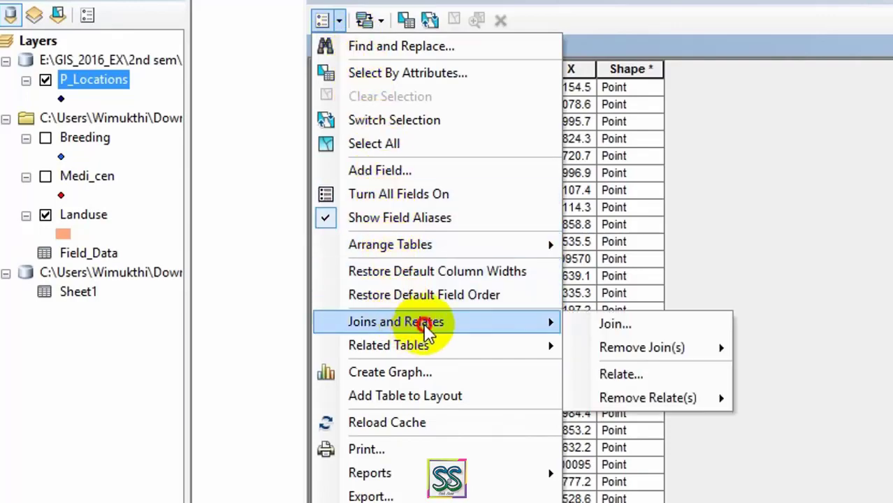
click(633, 323)
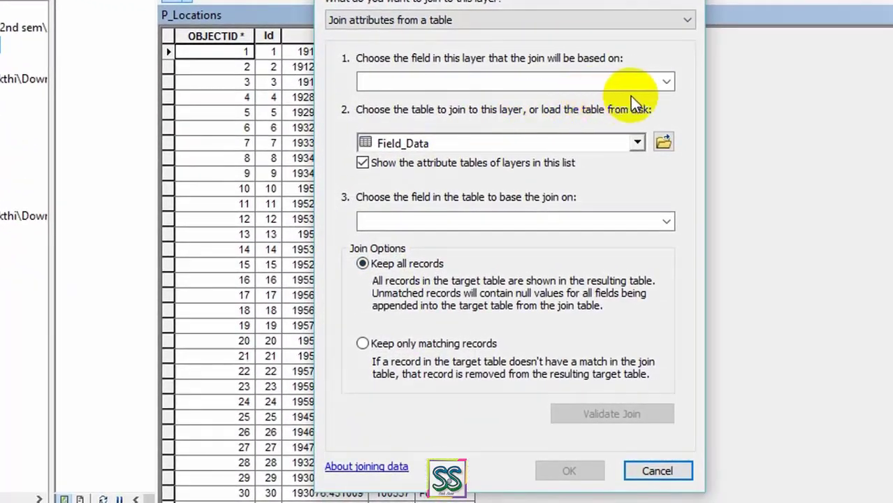
click(667, 82)
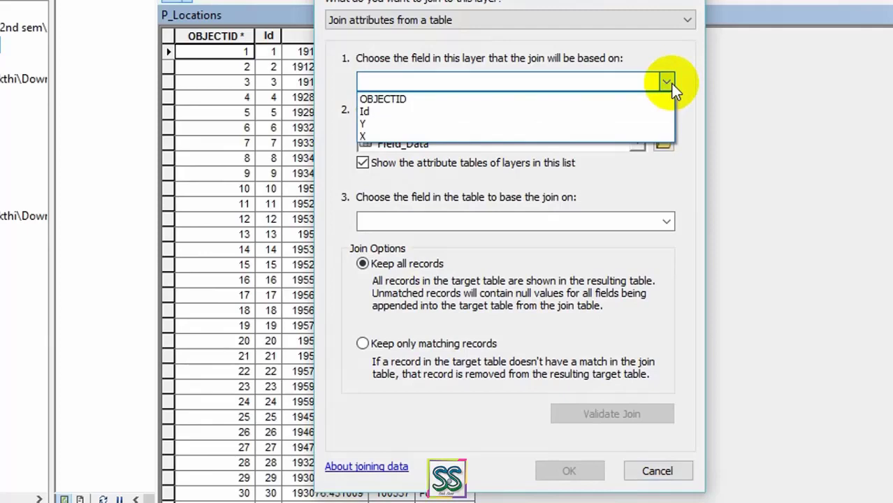
click(470, 113)
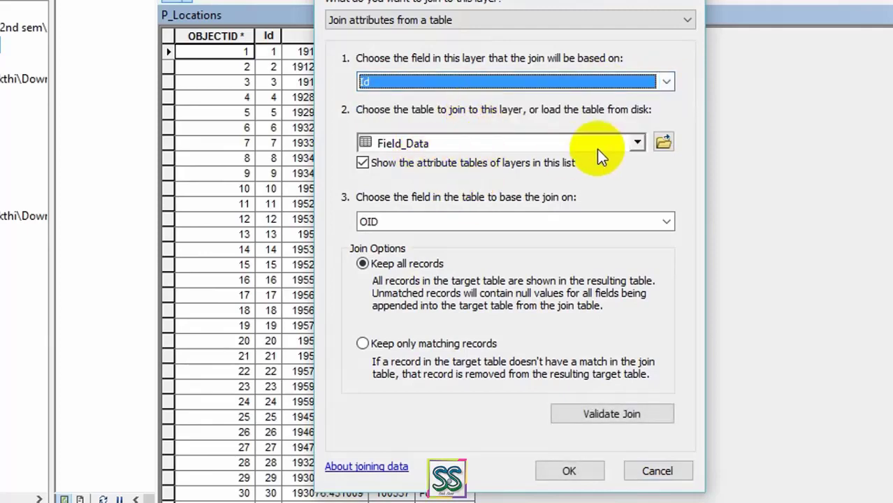
click(638, 144)
click(407, 177)
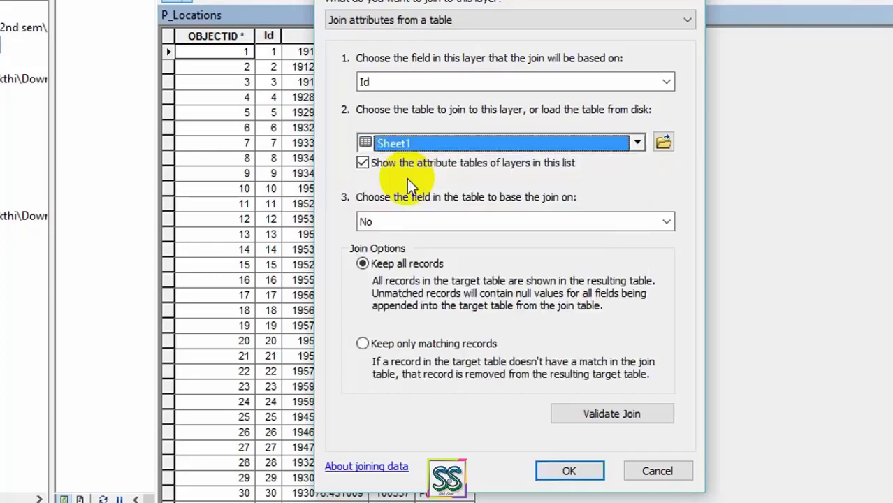
click(667, 222)
click(369, 251)
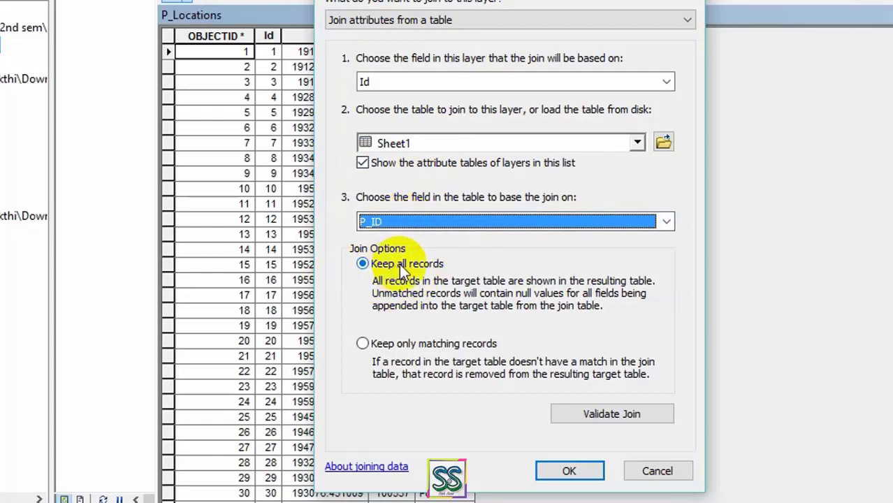
click(568, 471)
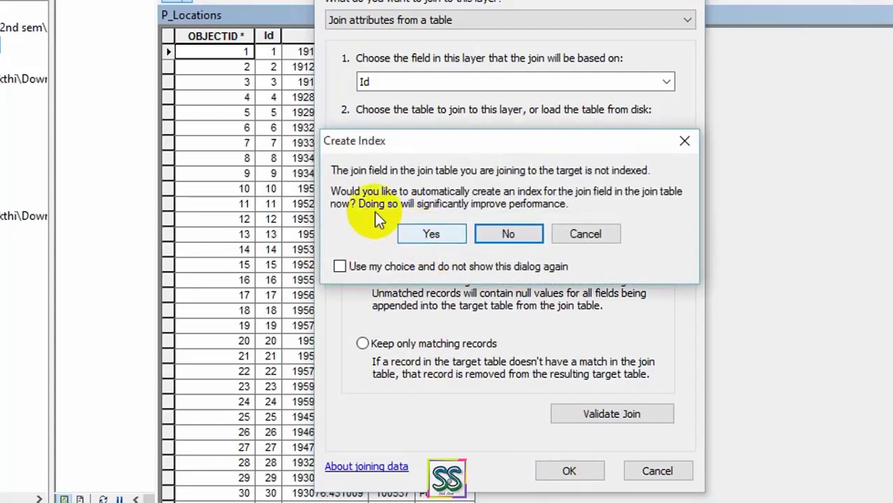
click(432, 234)
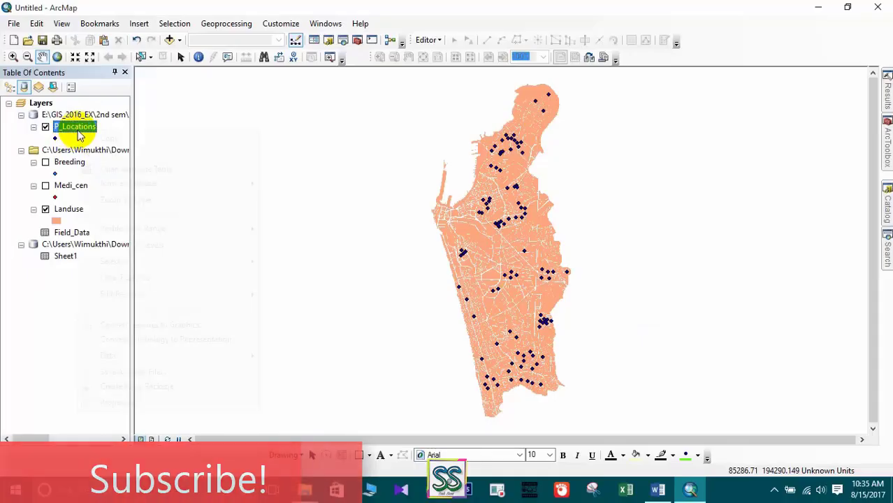
- Open the joined P_Locations attribute table, sort it by Id in descending order to check its records, and close it
right_click(80, 130)
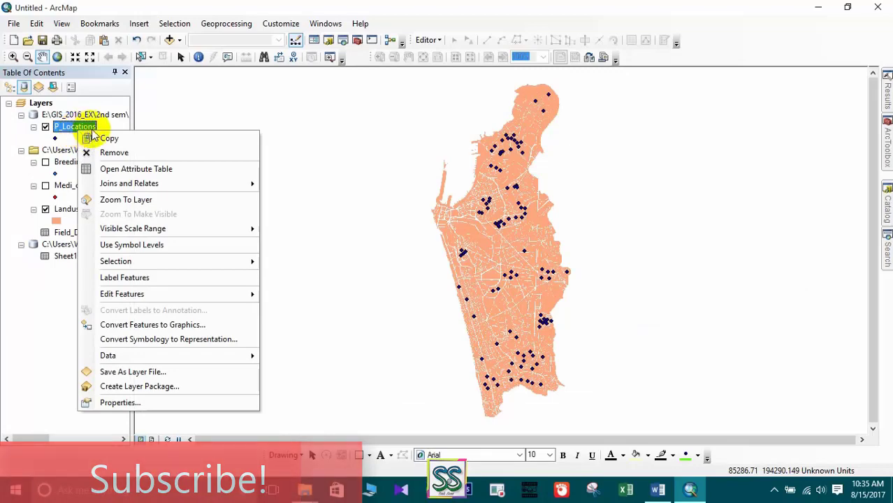
click(130, 173)
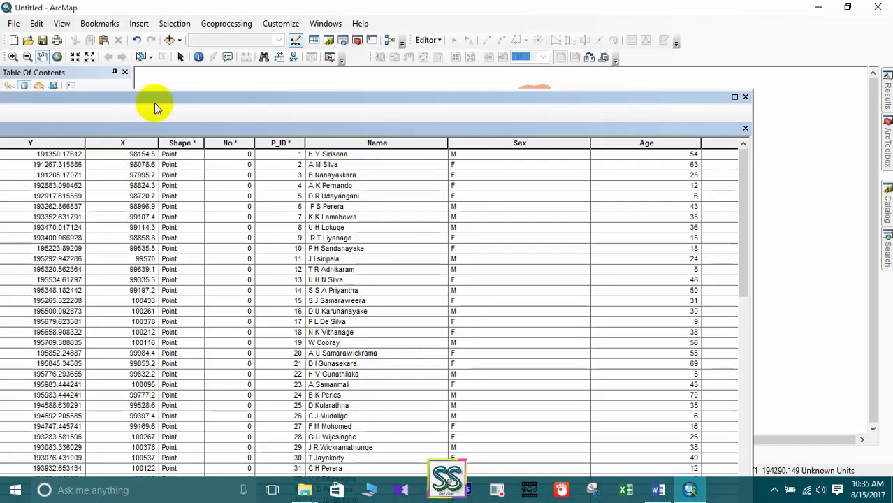
drag(155, 103, 415, 61)
scroll(205, 143, down, 20)
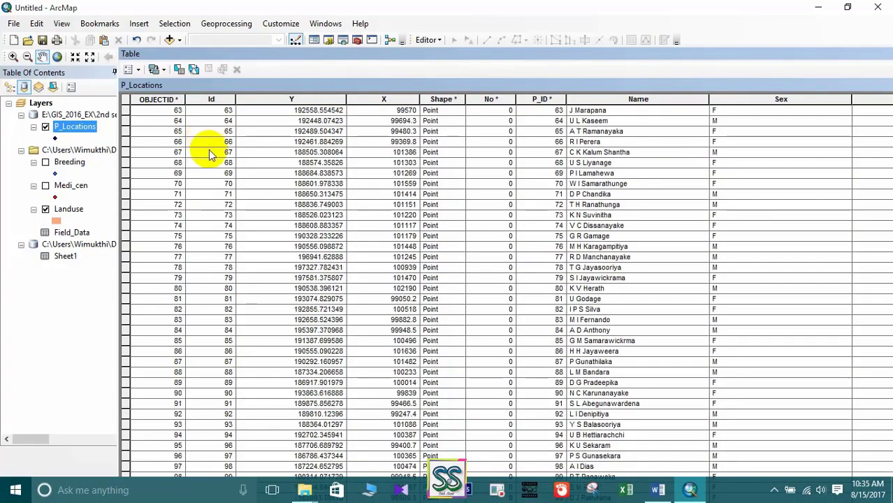
click(210, 99)
click(214, 120)
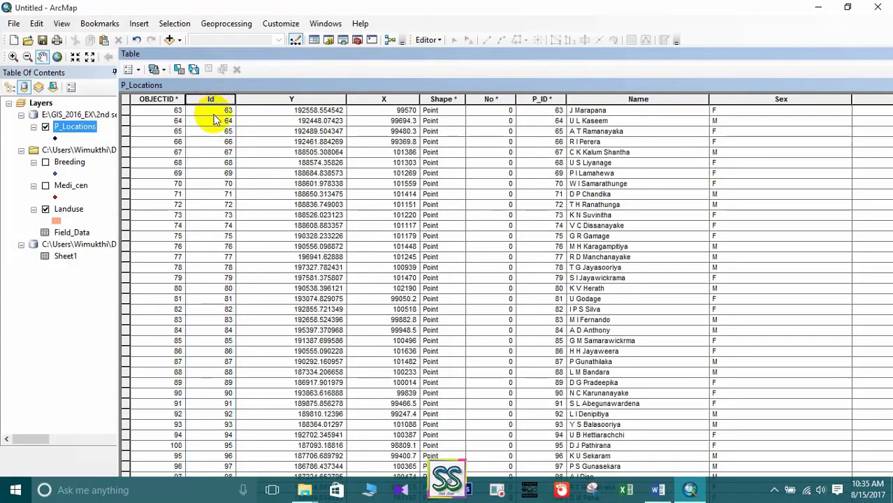
scroll(215, 114, up, 20)
double_click(216, 99)
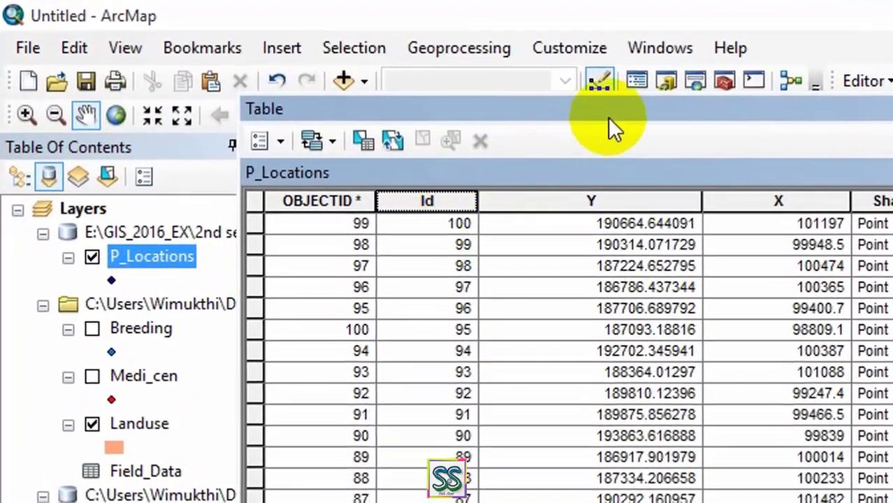
drag(509, 94, 123, 168)
click(770, 94)
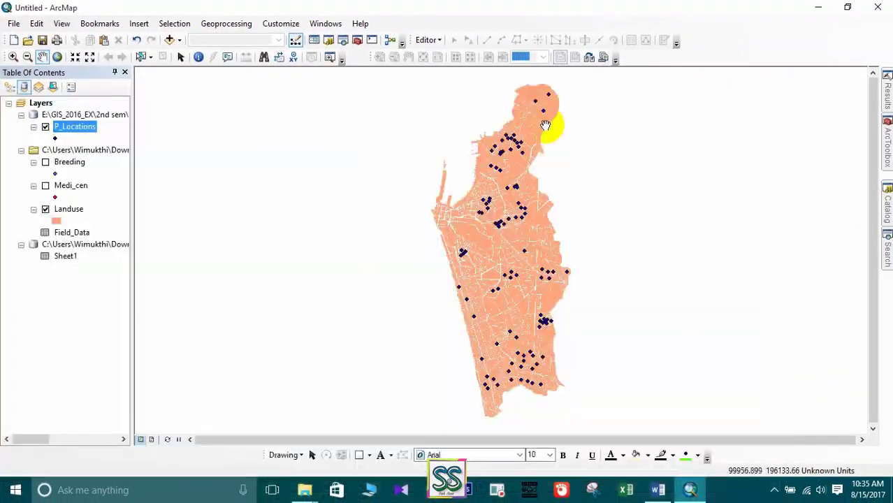
- Open the Sheet1 table, sort it by P_ID in descending order to check the patient IDs, and close it
right_click(60, 263)
click(70, 264)
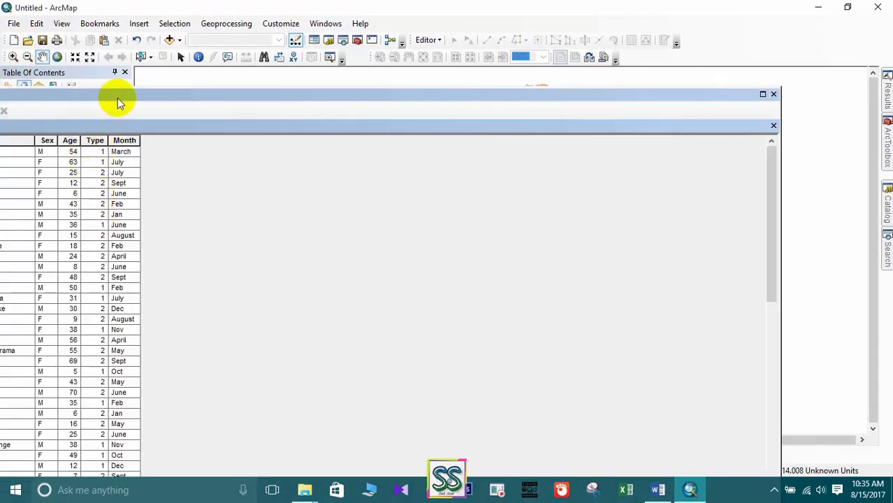
drag(112, 95, 381, 91)
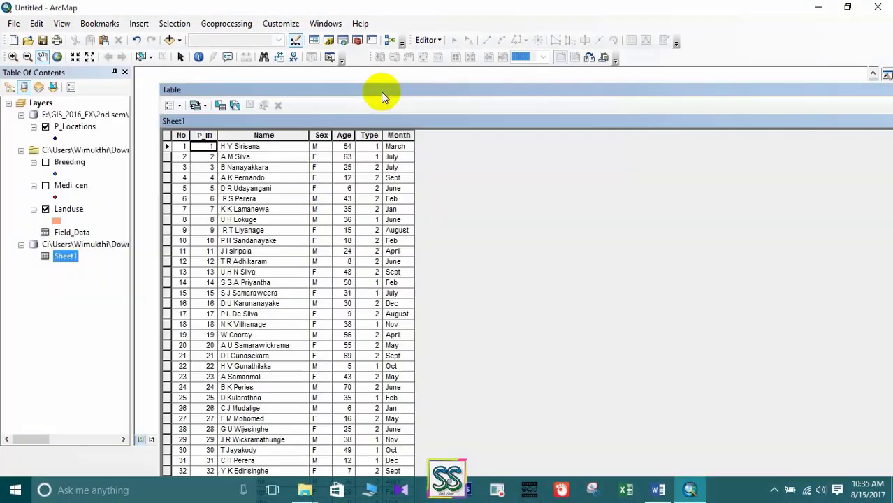
click(205, 135)
click(206, 135)
double_click(205, 135)
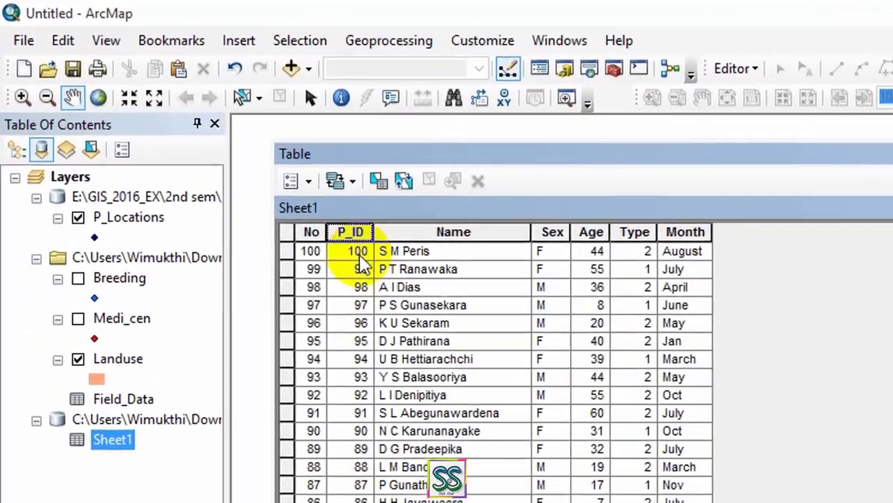
drag(702, 164, 514, 227)
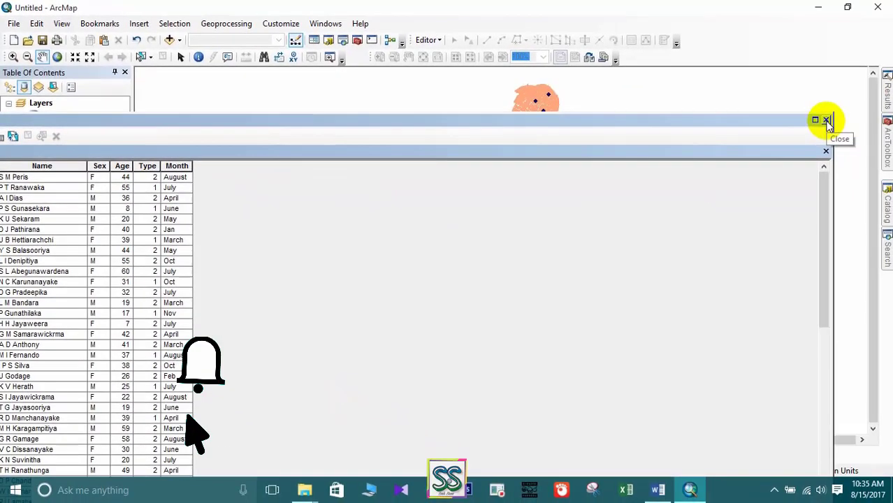
click(826, 120)
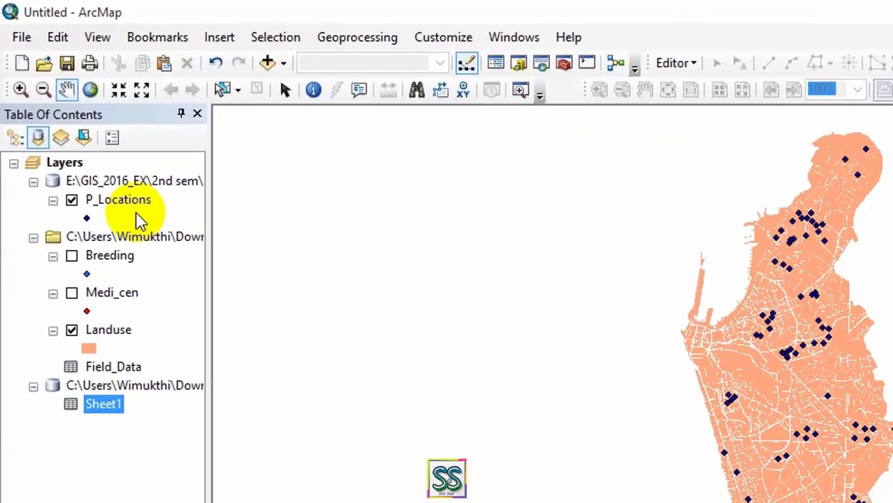
- Open the Breeding layer's attribute table and look through its FID, Shape and IDNO records
drag(89, 140, 86, 155)
drag(138, 244, 114, 260)
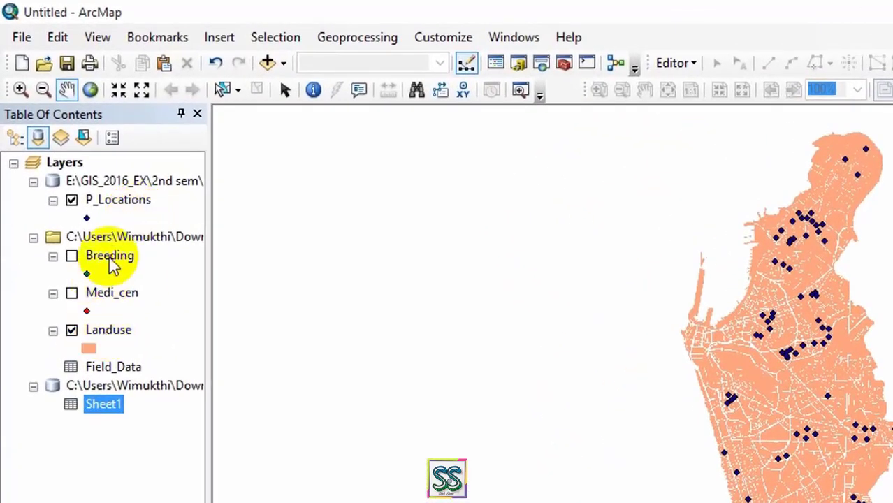
right_click(116, 258)
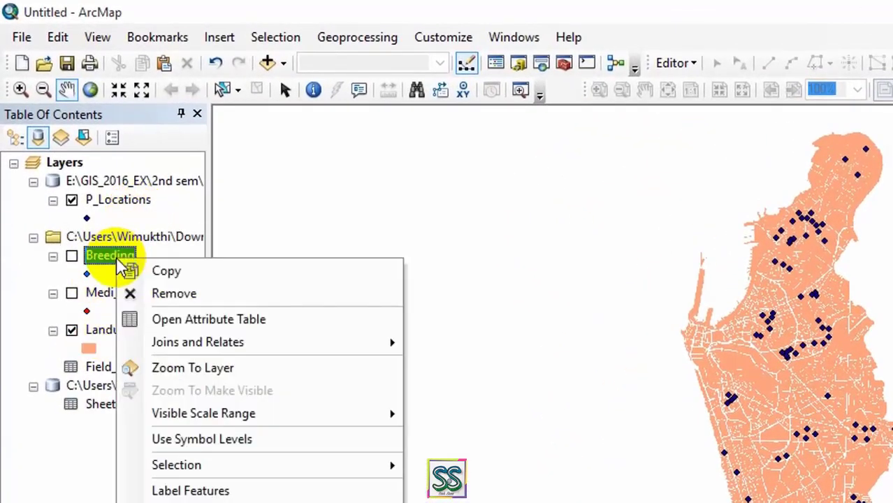
click(174, 320)
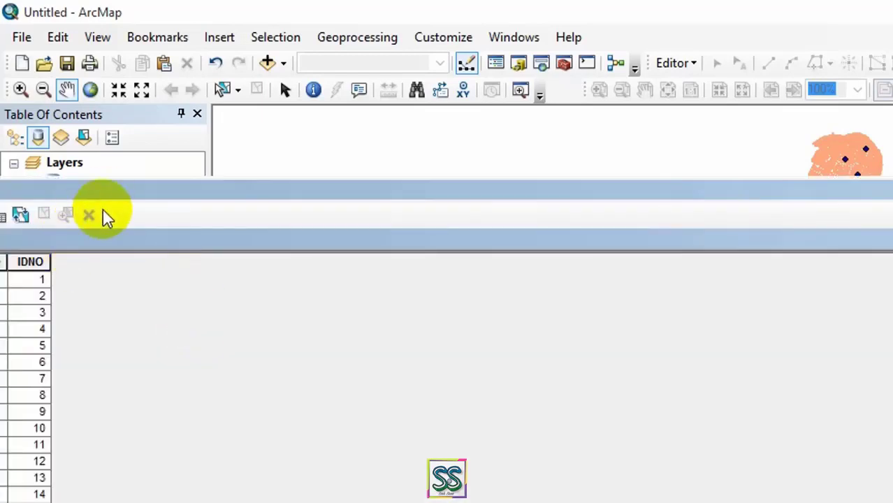
drag(120, 199, 403, 235)
scroll(403, 235, down, 20)
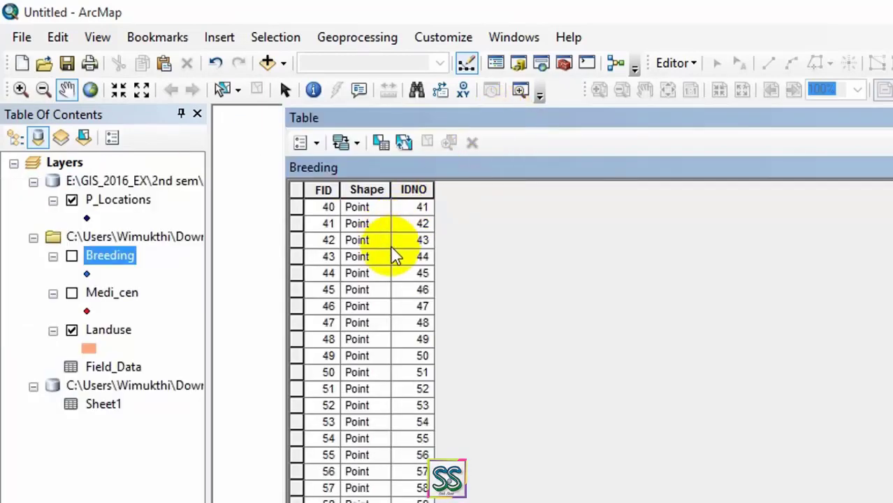
scroll(423, 307, down, 20)
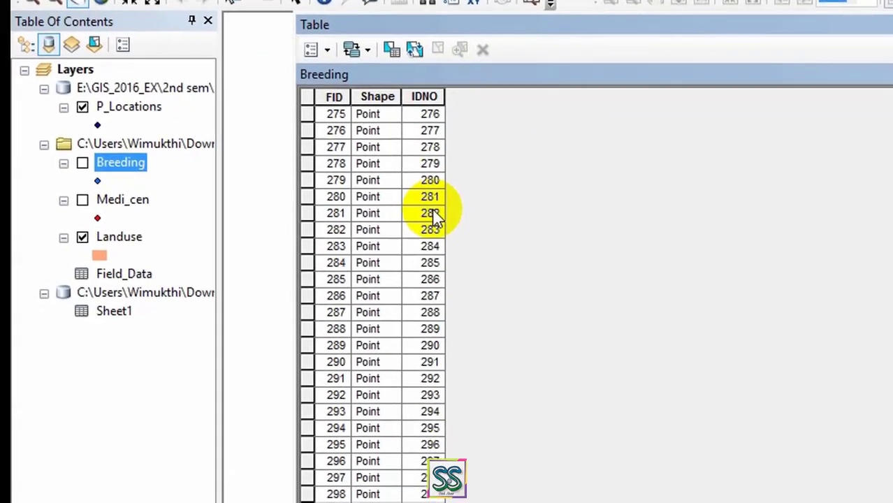
- Sort the Breeding table by IDNO in descending order to check its highest IDs, and close the table
click(412, 189)
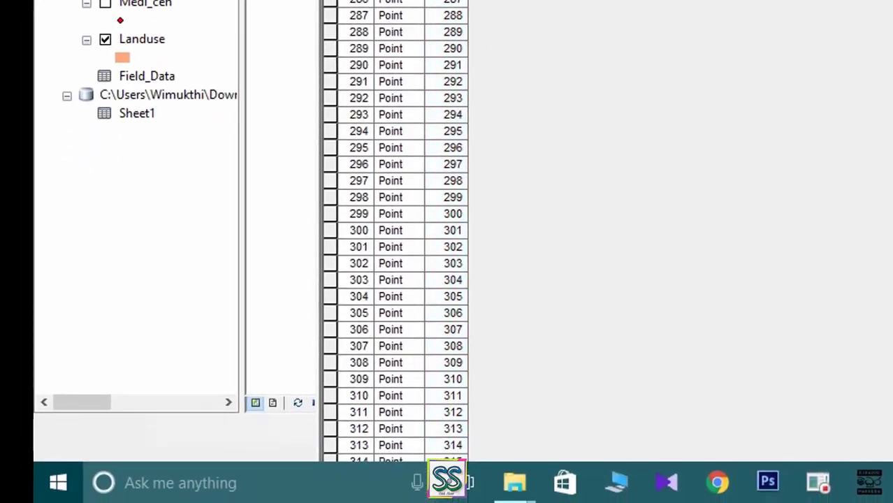
scroll(402, 231, up, 20)
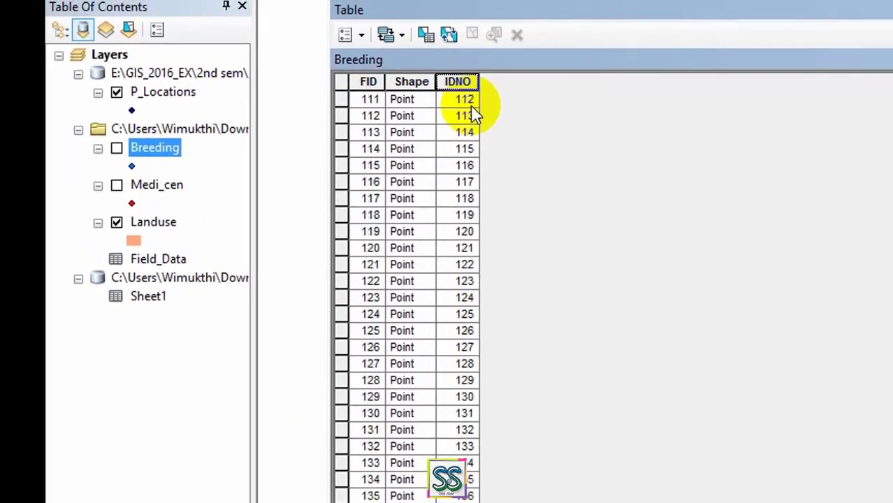
scroll(468, 98, up, 2)
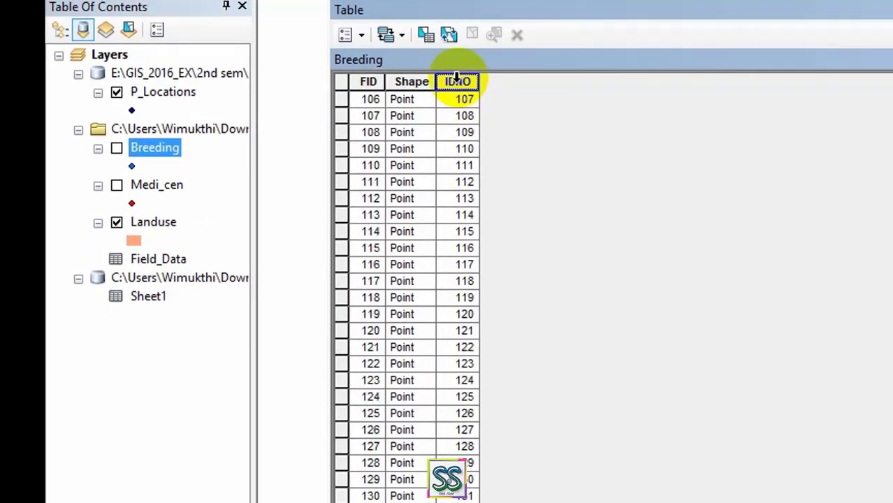
right_click(460, 82)
click(485, 116)
scroll(462, 117, up, 20)
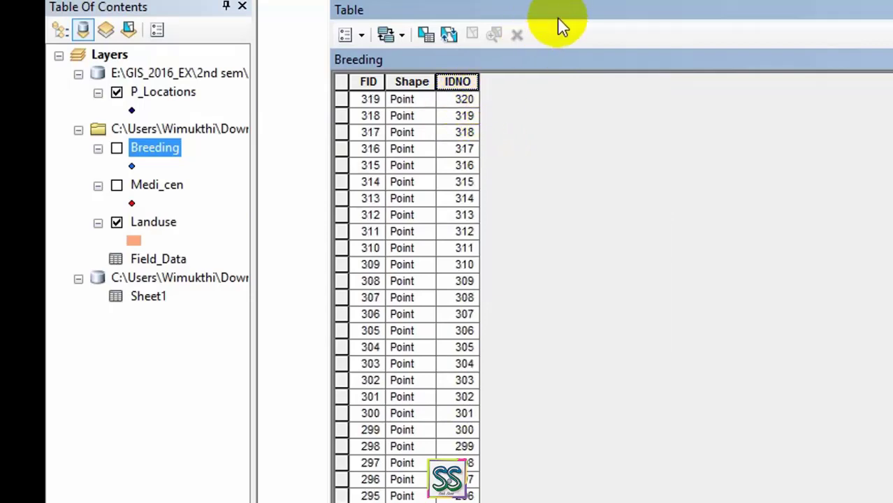
double_click(529, 10)
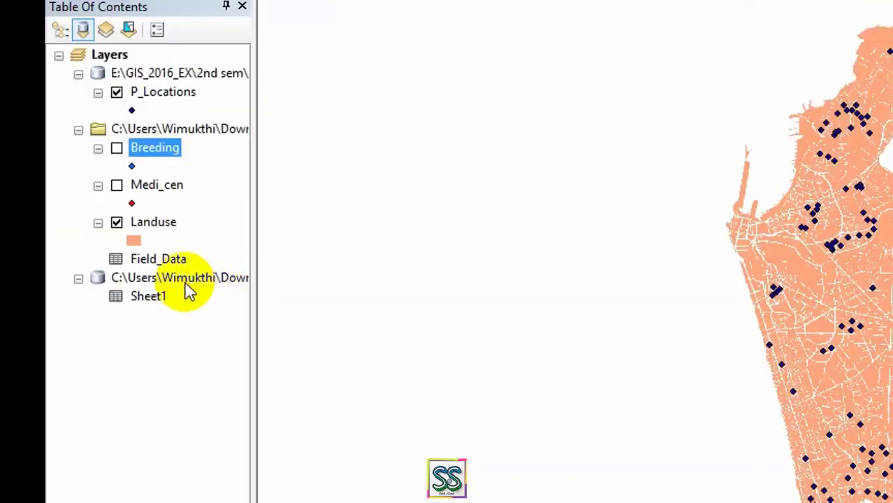
- Open the Field_Data table, sort it by IDNO in descending order to compare its IDs with Breeding, and close it
right_click(175, 259)
click(213, 278)
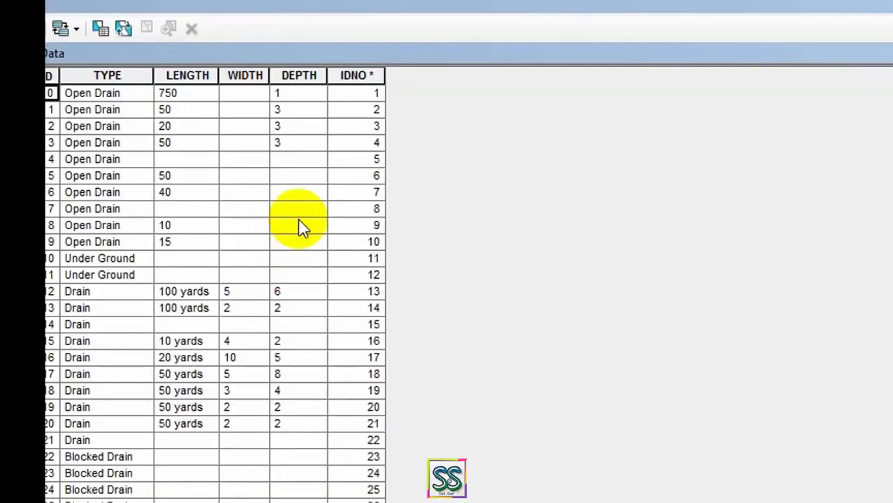
click(360, 74)
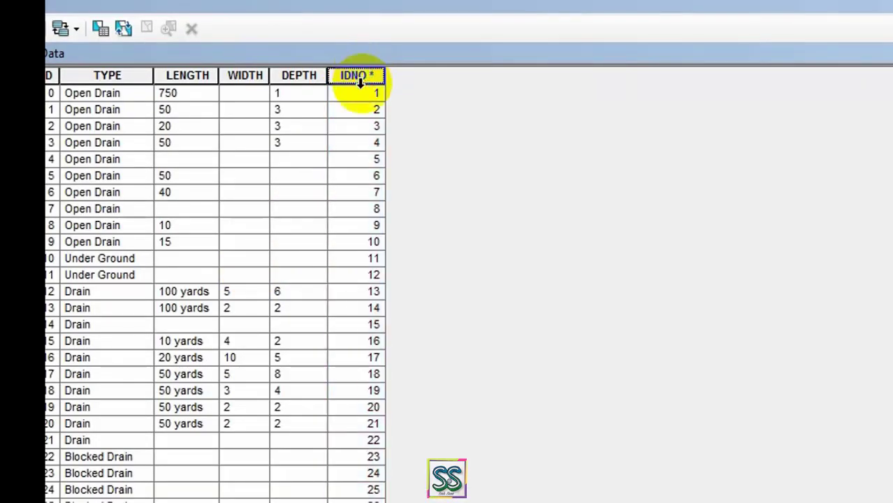
click(359, 77)
right_click(359, 76)
click(400, 112)
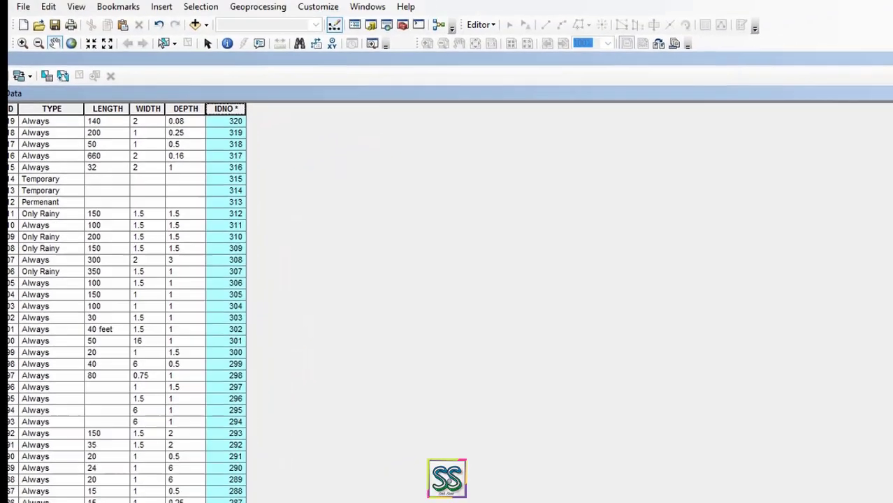
click(876, 65)
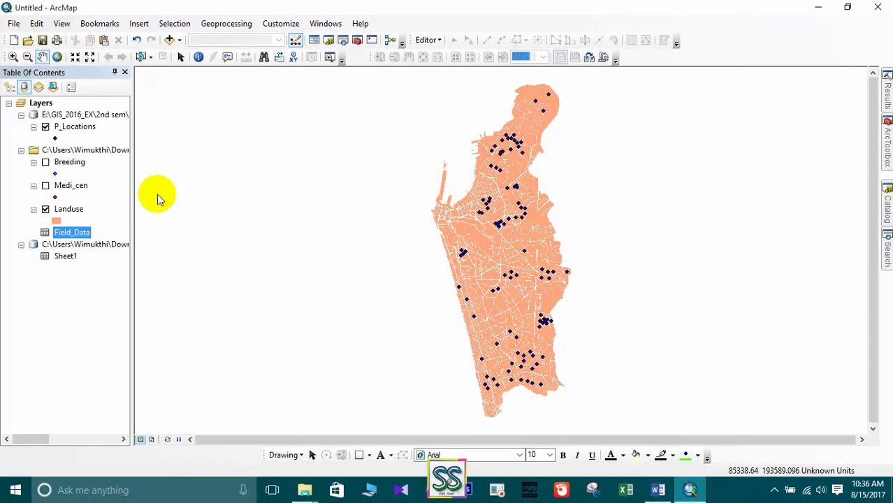
- Join the Field_Data table to the Breeding layer's attribute table using IDNO as the match field in both, keeping all records
right_click(70, 165)
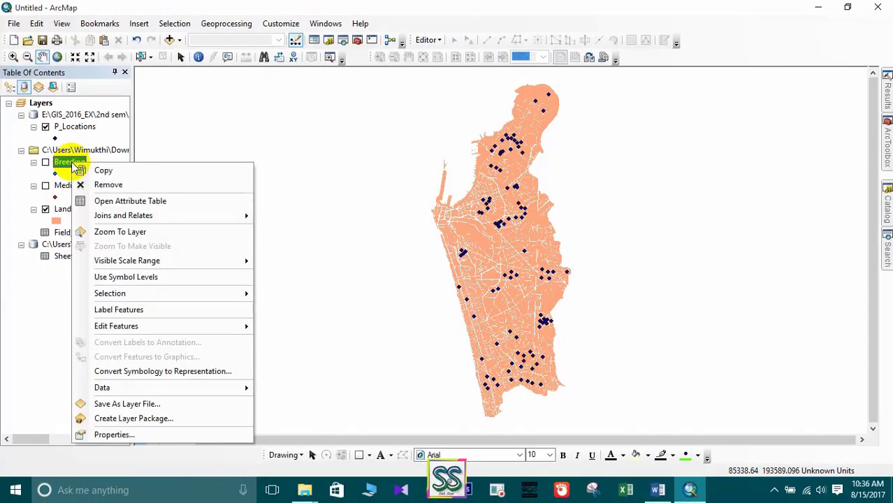
click(136, 201)
drag(197, 92, 597, 88)
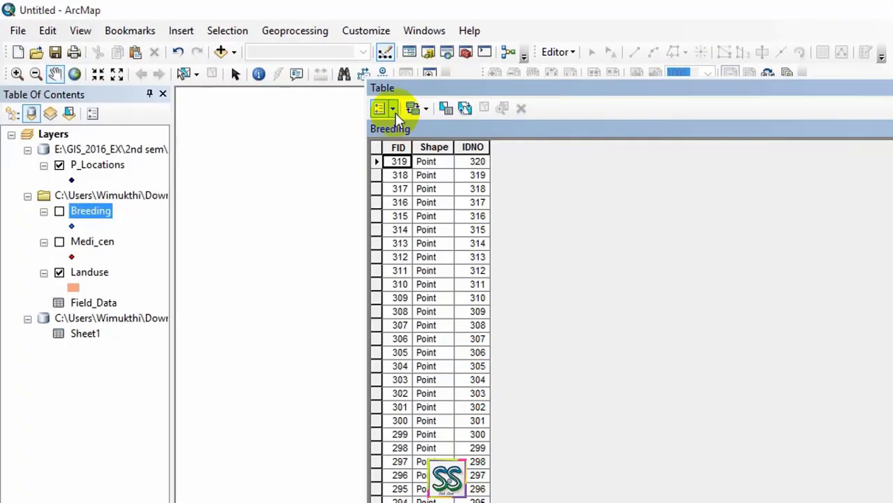
click(392, 109)
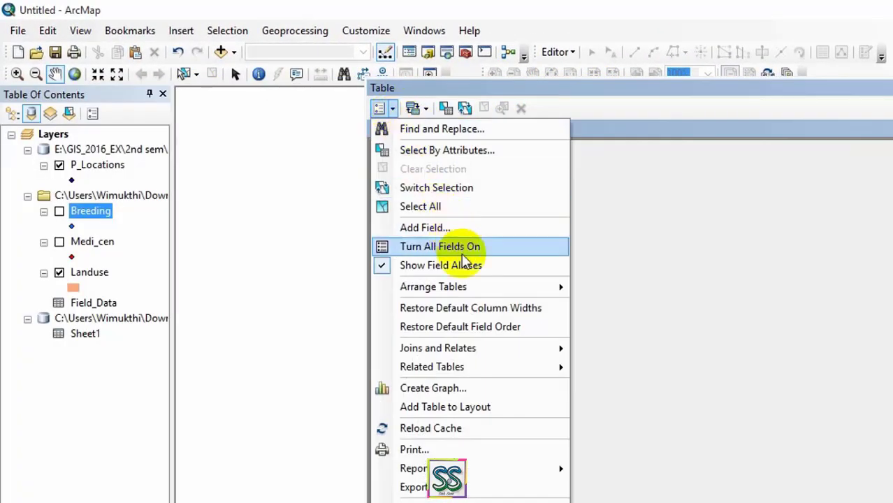
mouse_move(489, 347)
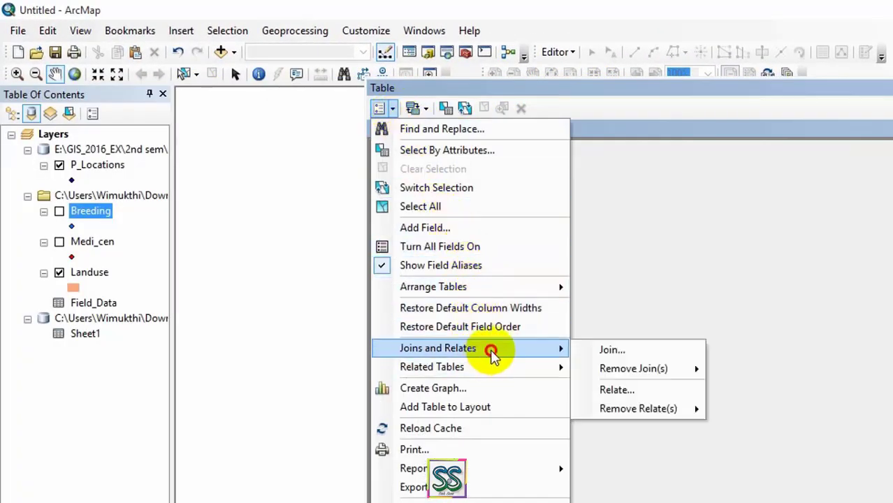
click(608, 348)
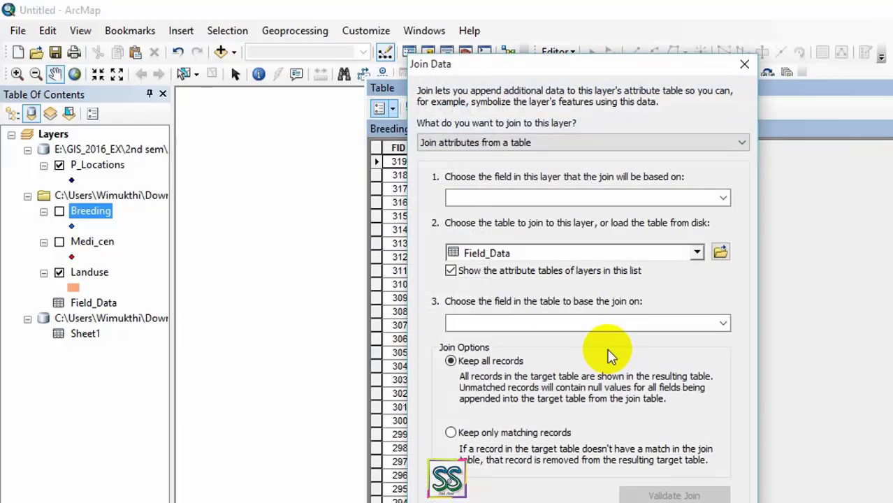
click(723, 198)
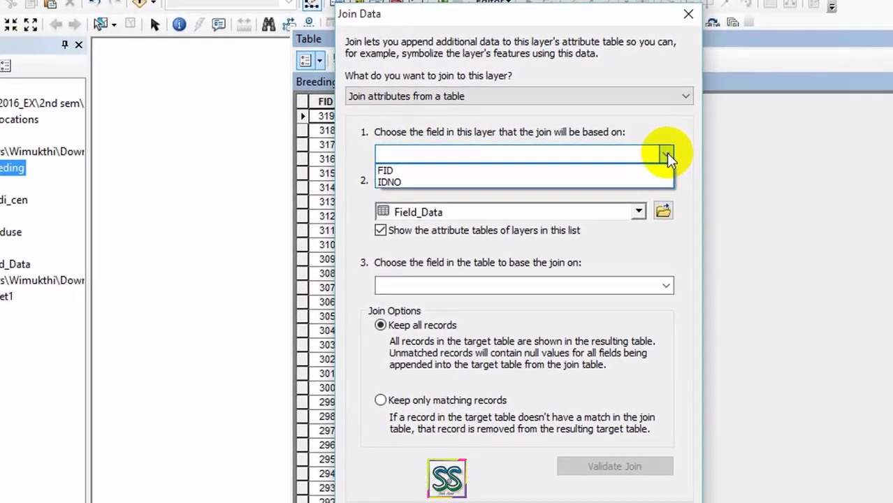
click(419, 182)
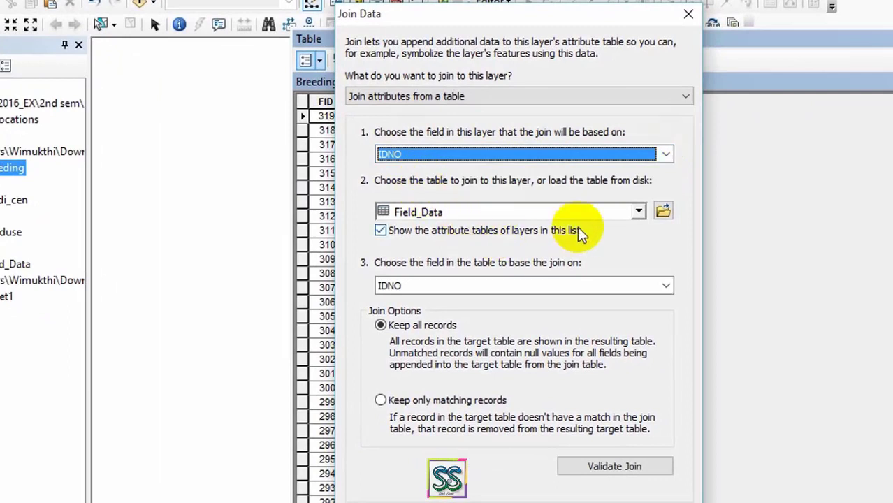
click(638, 212)
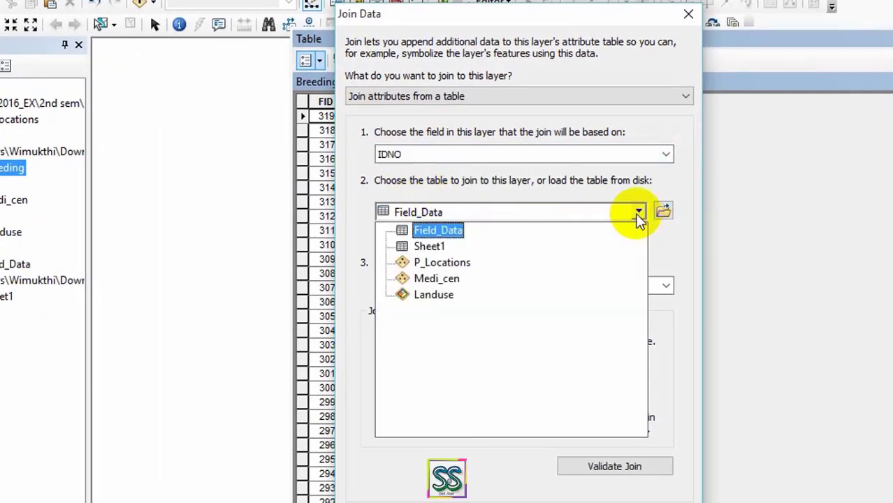
click(438, 230)
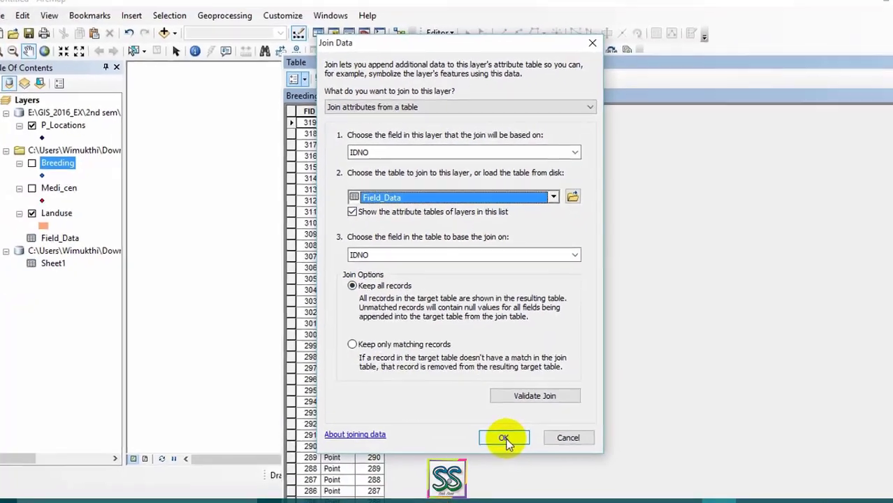
click(507, 492)
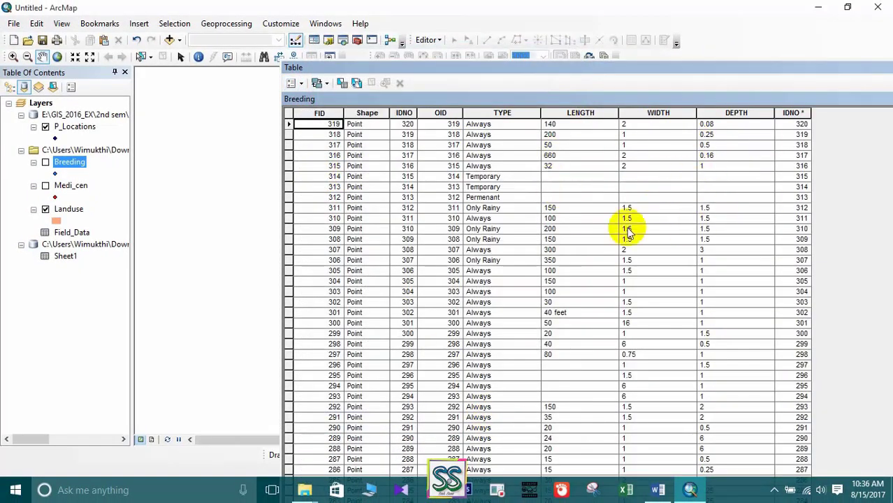
- Look over the joined TYPE, LENGTH, WIDTH and DEPTH fields in the Breeding table and close it
drag(458, 72, 228, 100)
drag(536, 99, 440, 88)
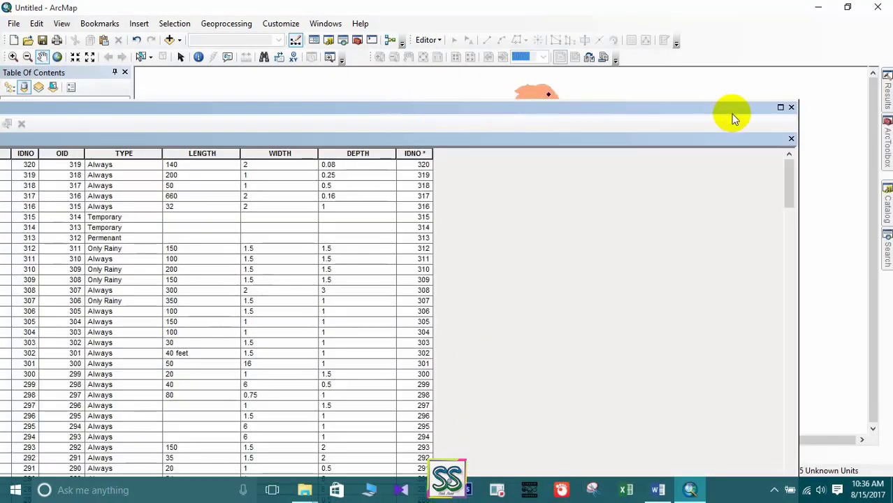
click(788, 106)
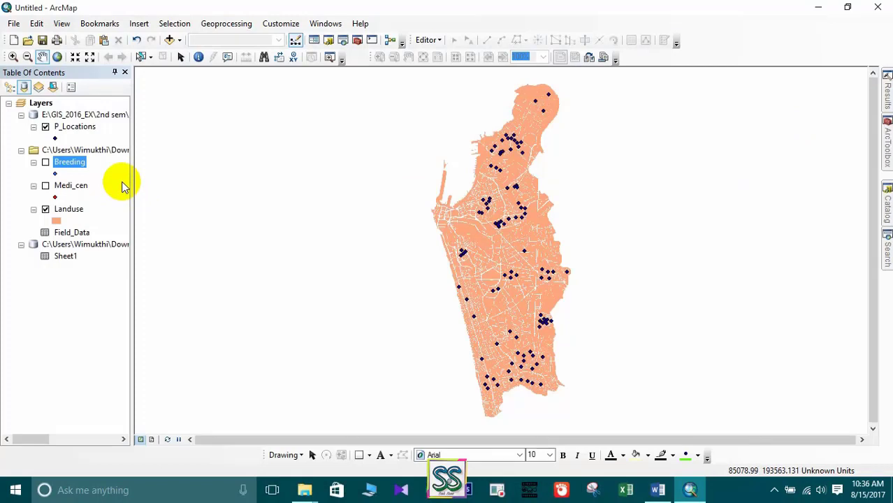
- Open the P_Locations attribute table, examine its joined patient fields through Sex, Age, Type and Month, and close it
click(80, 128)
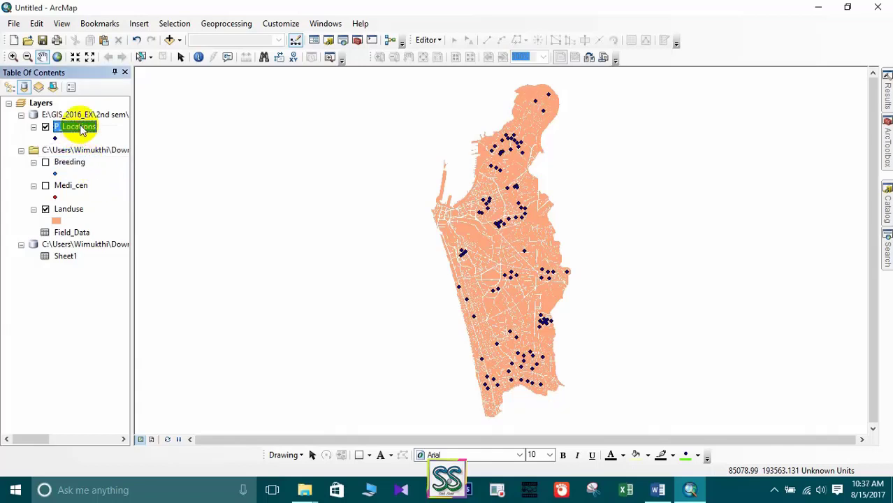
right_click(80, 132)
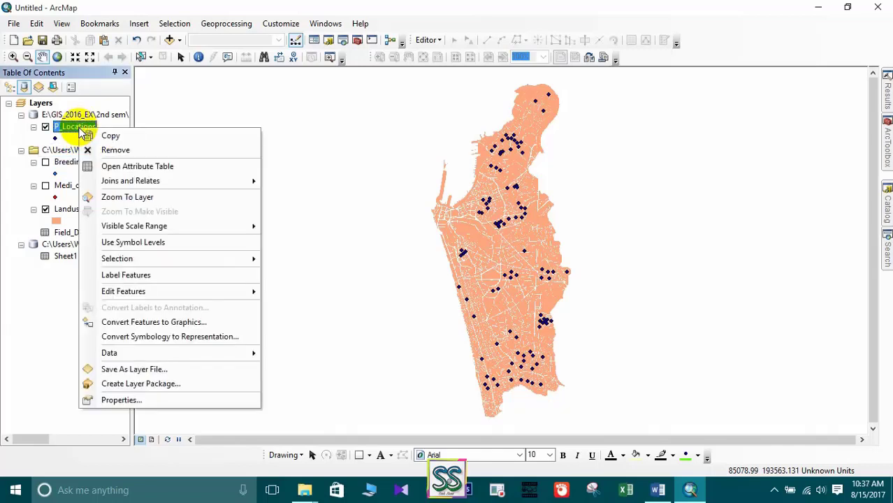
click(128, 168)
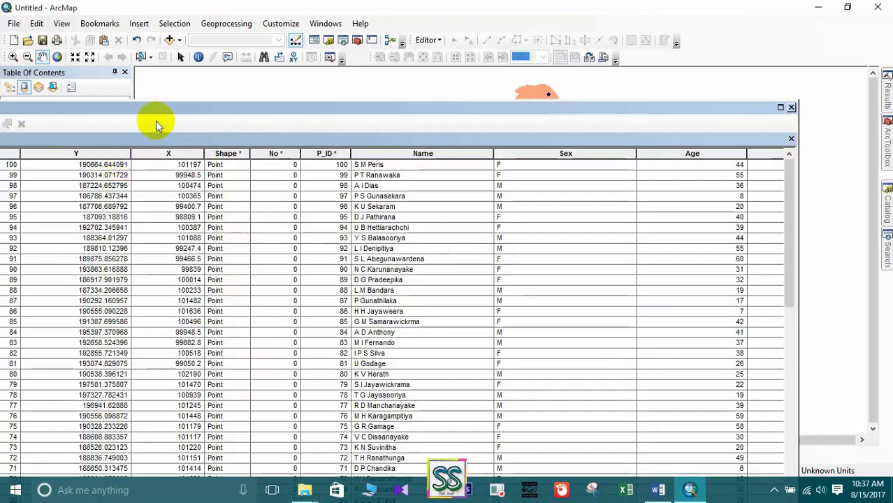
double_click(160, 104)
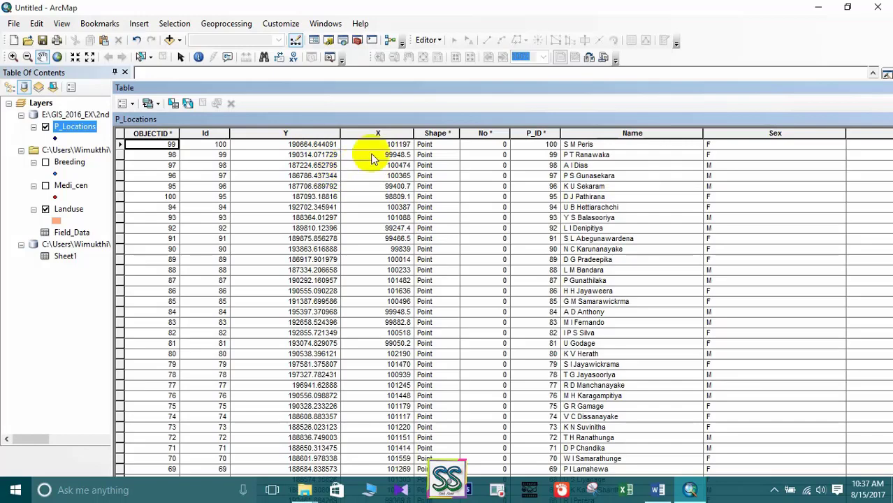
drag(606, 97, 416, 140)
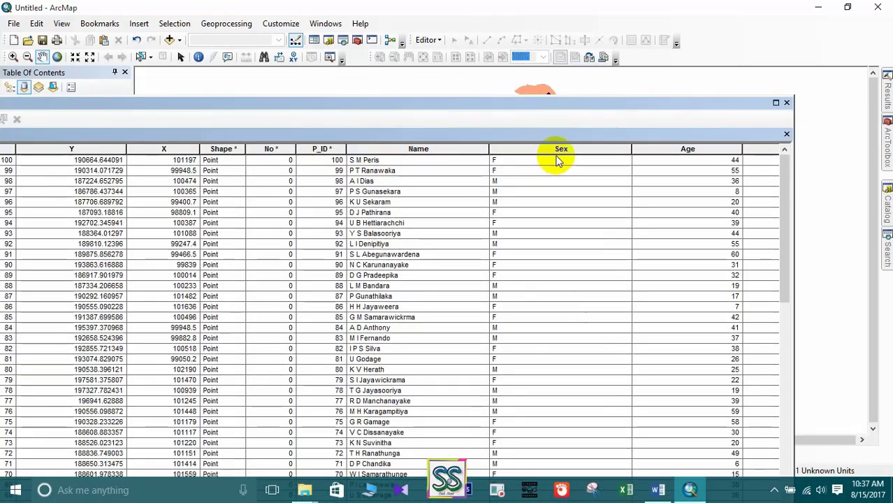
drag(624, 109, 498, 15)
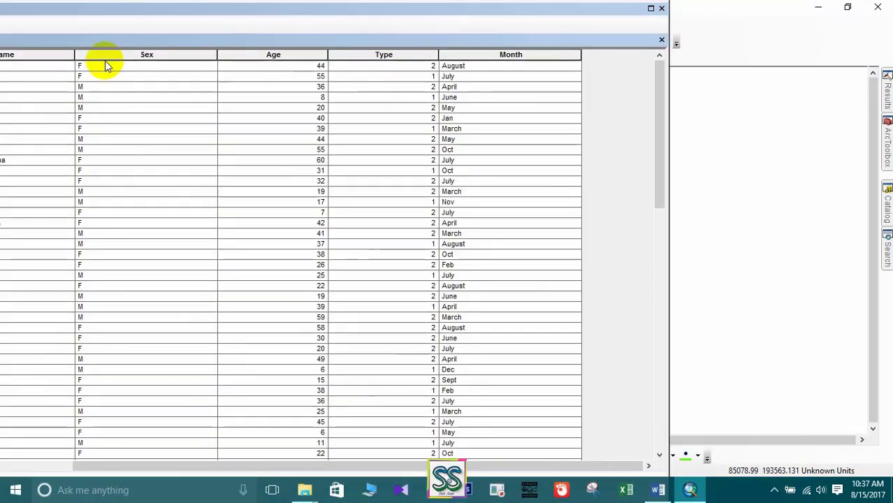
click(662, 9)
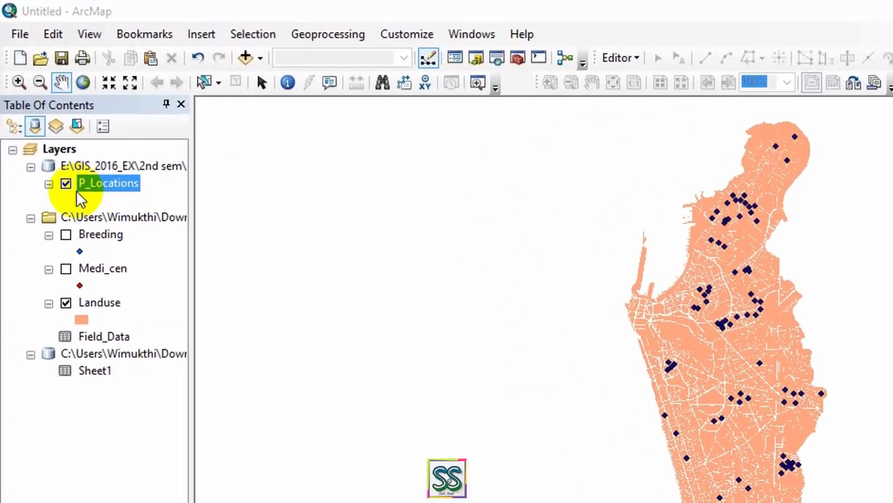
right_click(91, 187)
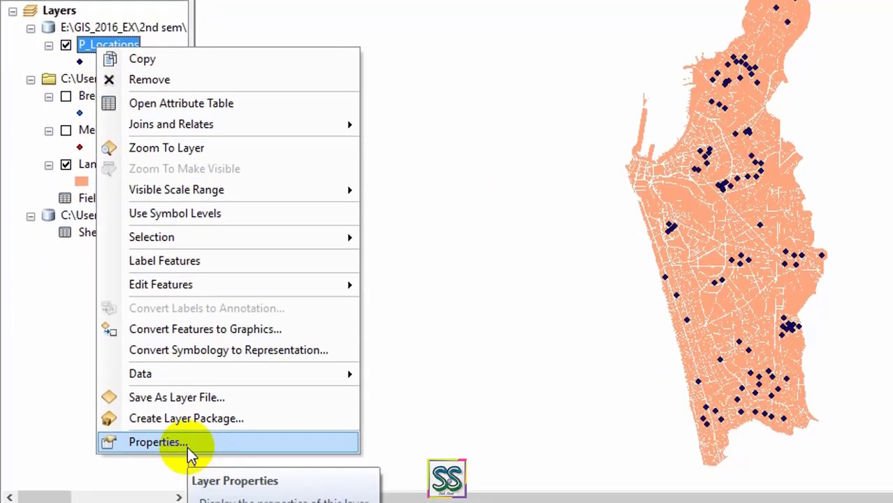
click(158, 442)
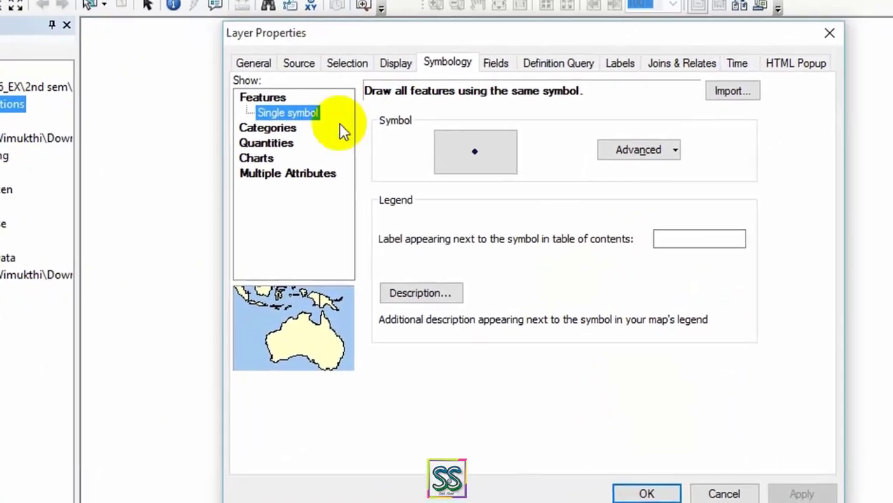
click(265, 137)
click(412, 137)
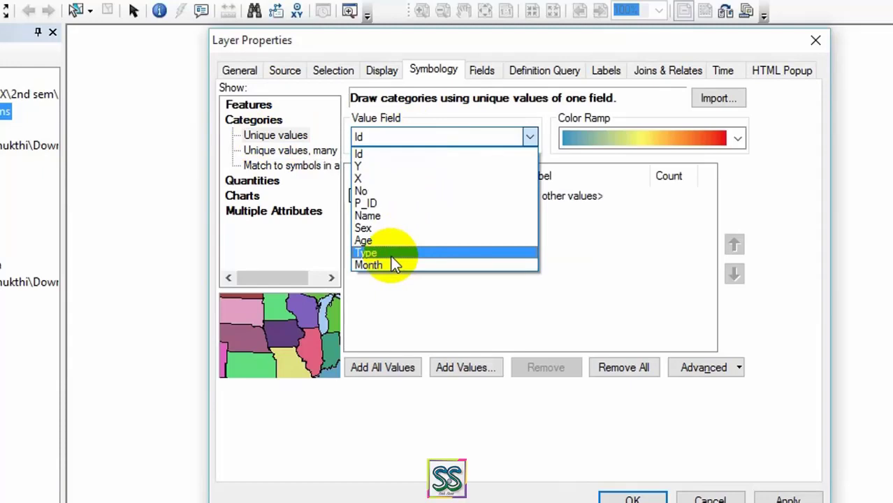
click(368, 253)
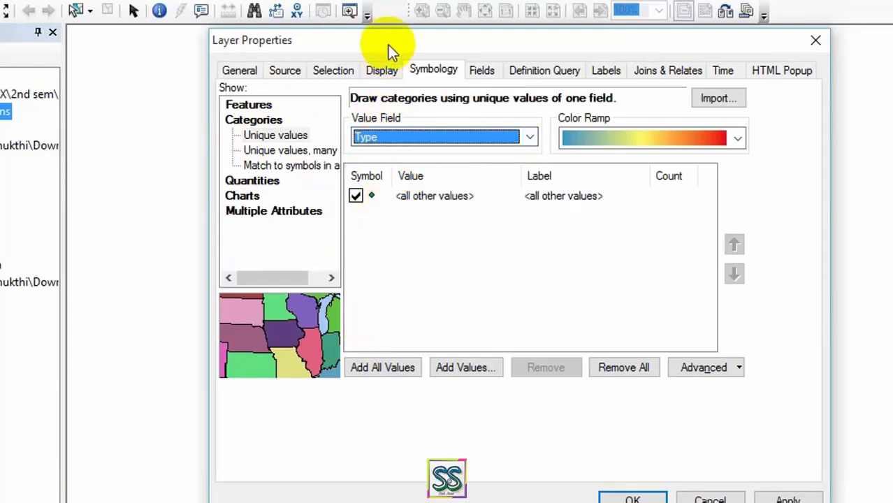
drag(388, 45, 438, 166)
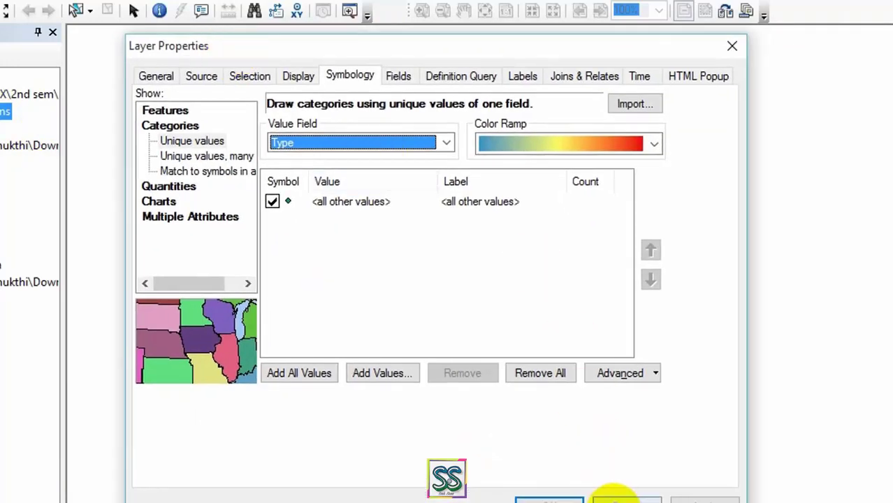
click(619, 497)
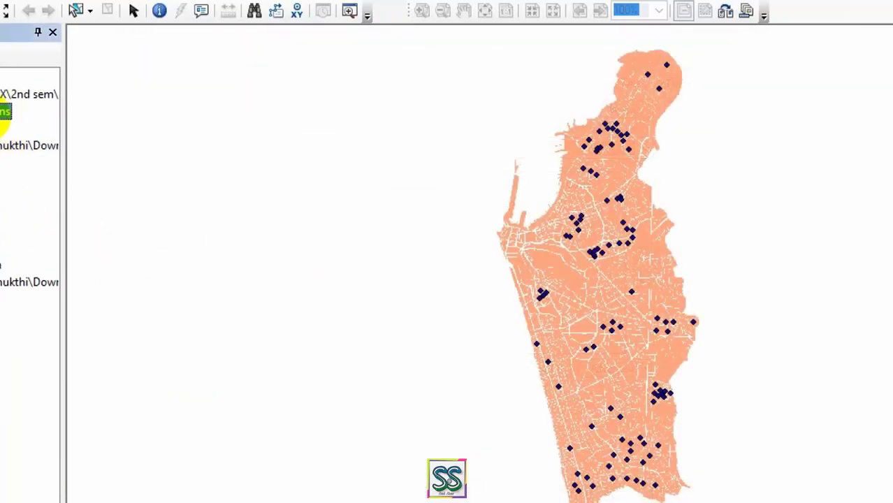
- Reopen the P_Locations attribute table to review the patient attributes available for symbolizing the points, and close it
right_click(3, 118)
click(38, 168)
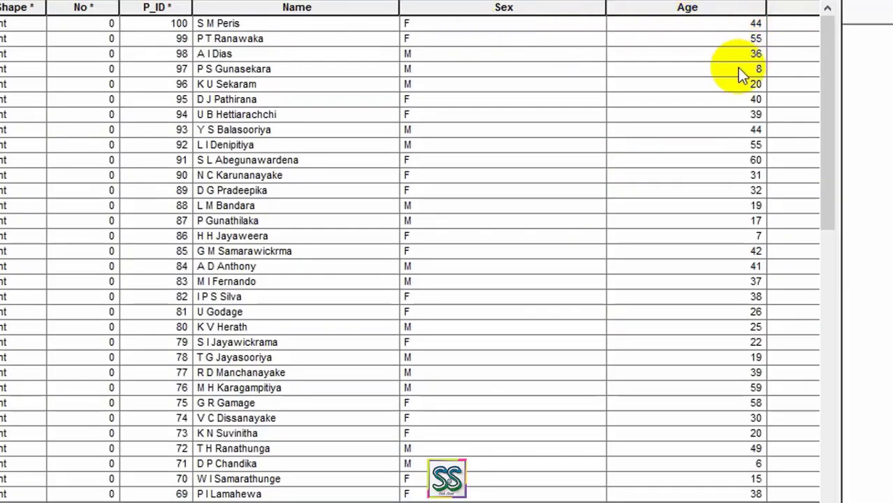
scroll(447, 259, right, 5)
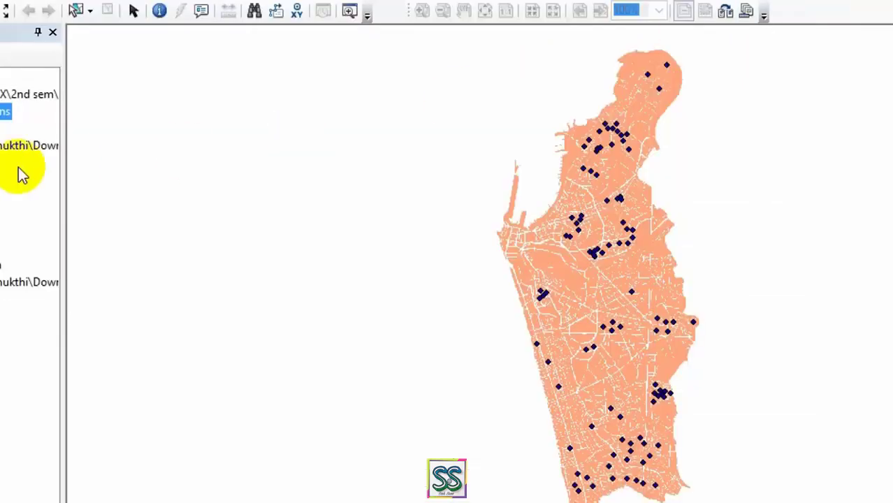
- Symbolize the P_Locations layer by unique values of the Type field, adding all its values, and apply the symbology
right_click(4, 110)
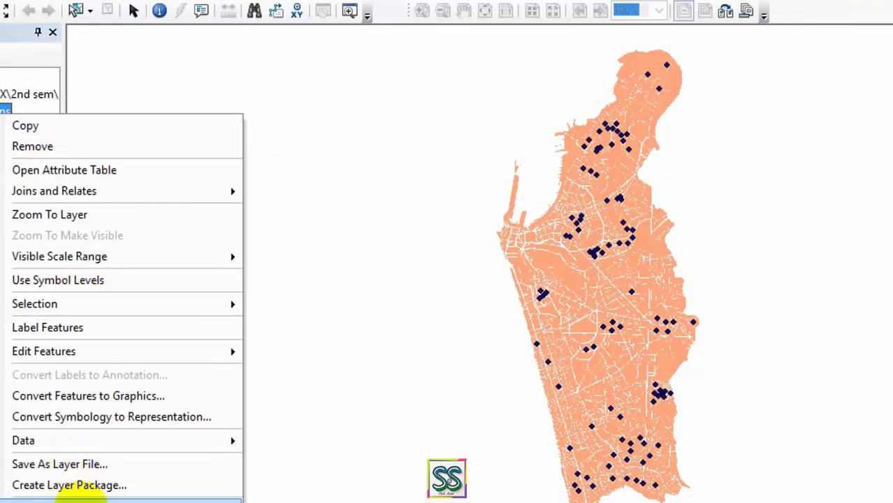
click(42, 497)
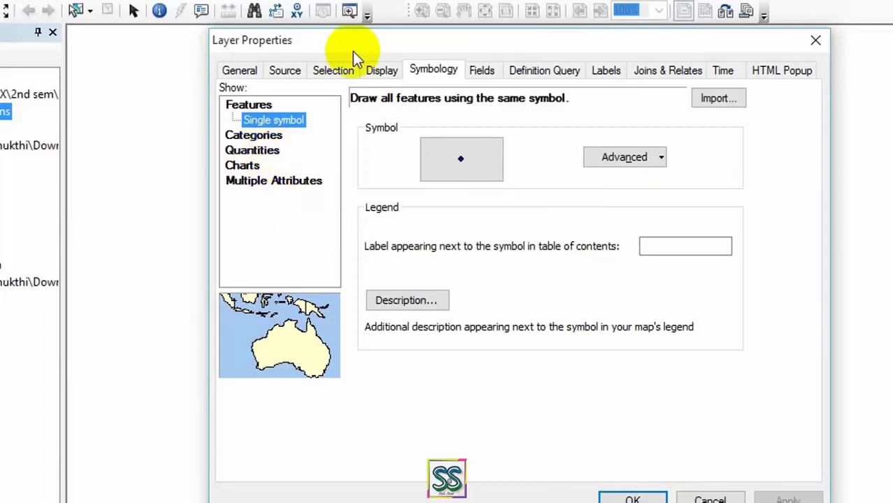
drag(363, 42, 39, 421)
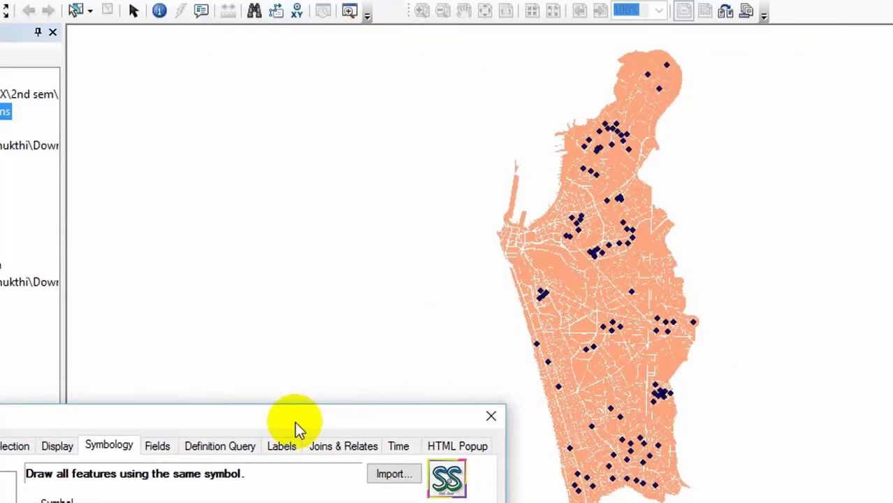
drag(294, 422, 700, 77)
click(336, 165)
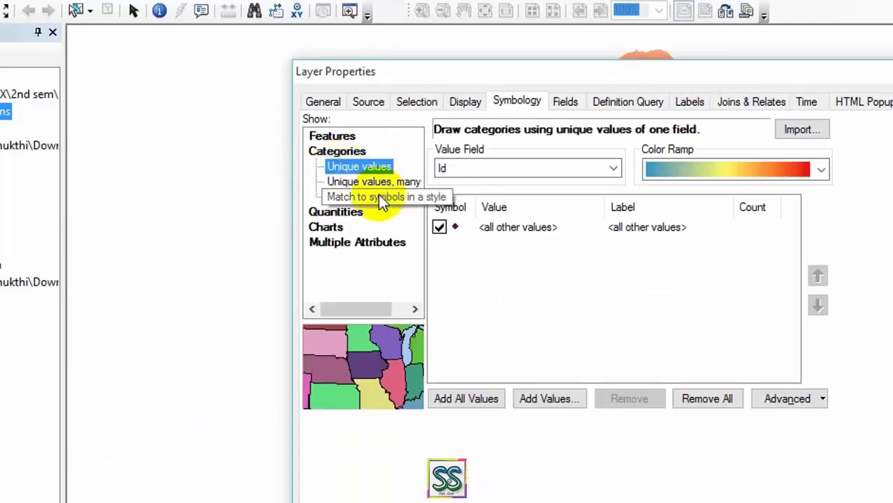
click(545, 175)
click(478, 281)
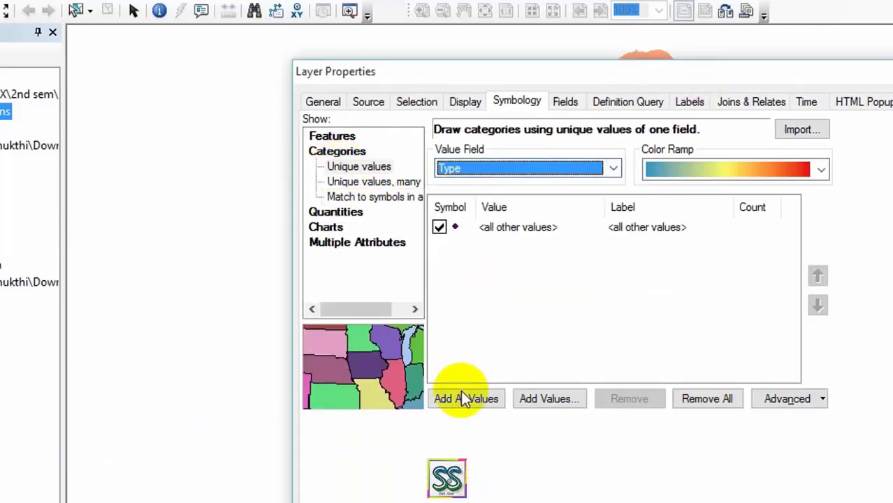
click(463, 398)
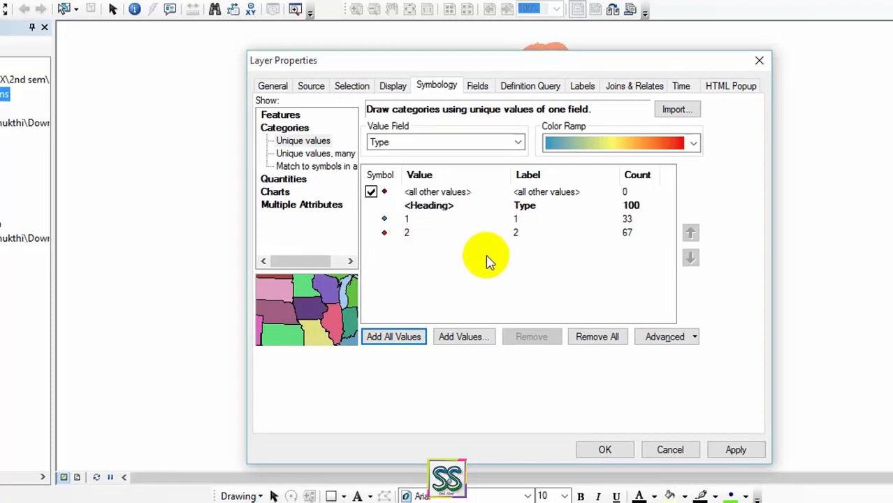
click(736, 451)
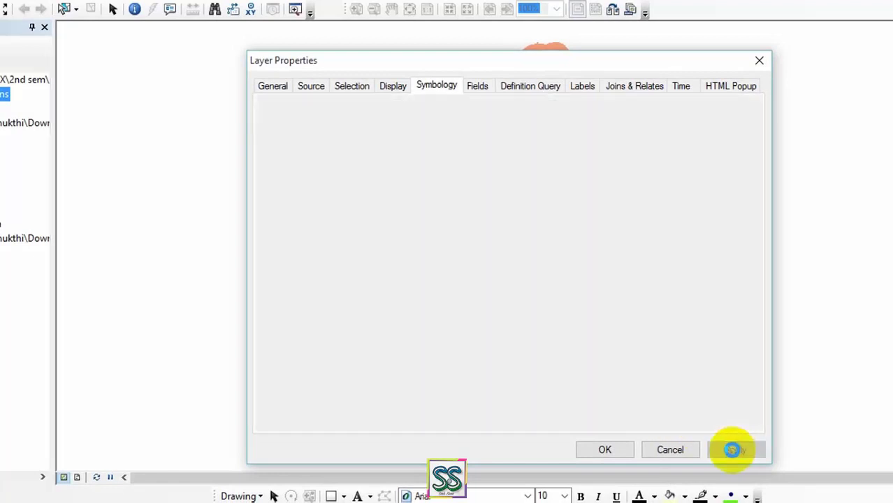
click(604, 449)
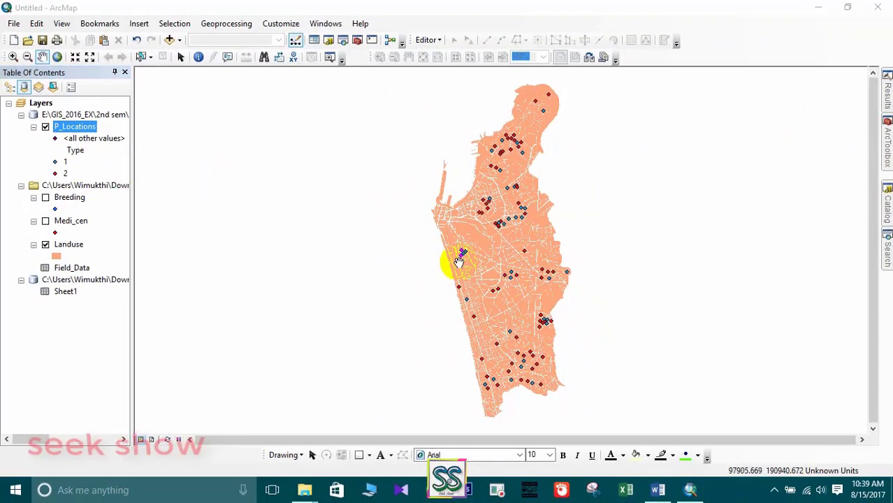
- Open the P_Locations attribute table and review the joined Name, Sex, Age and Type fields
right_click(69, 132)
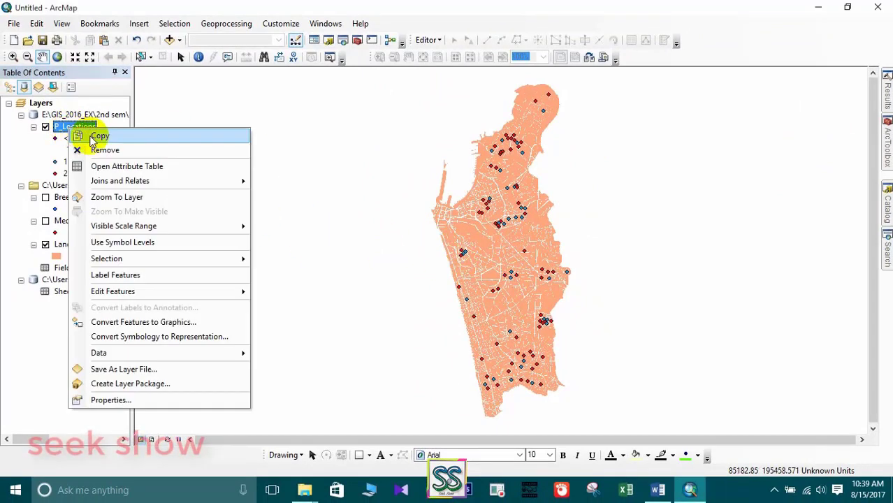
click(116, 167)
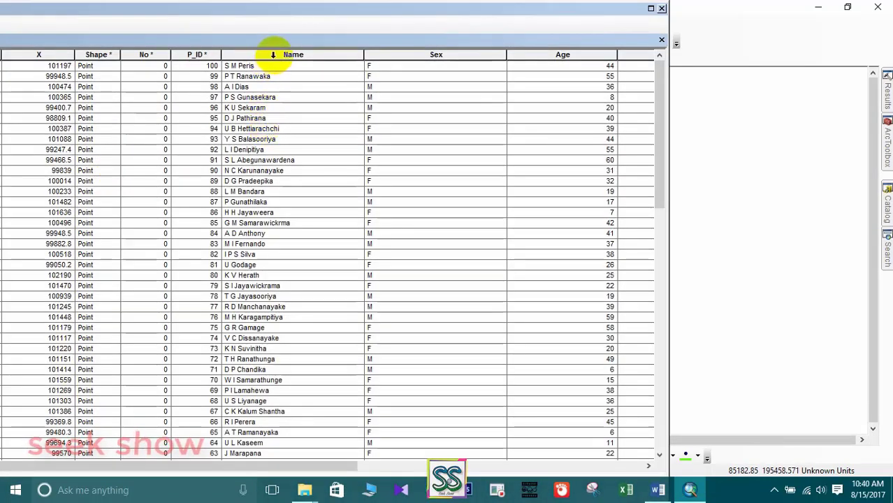
click(280, 54)
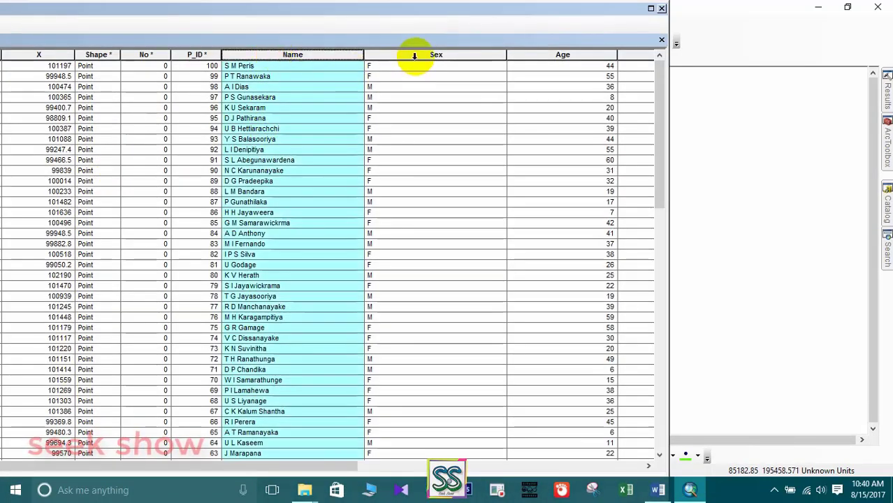
click(414, 56)
click(544, 56)
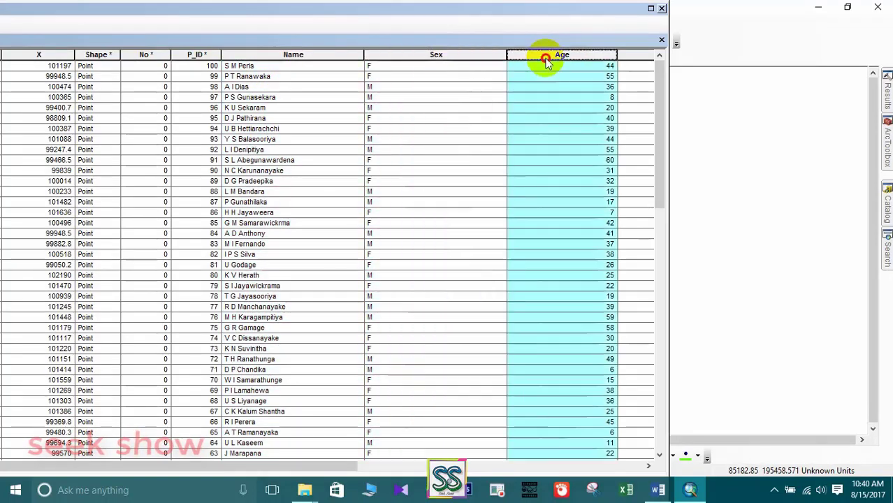
drag(339, 464, 454, 474)
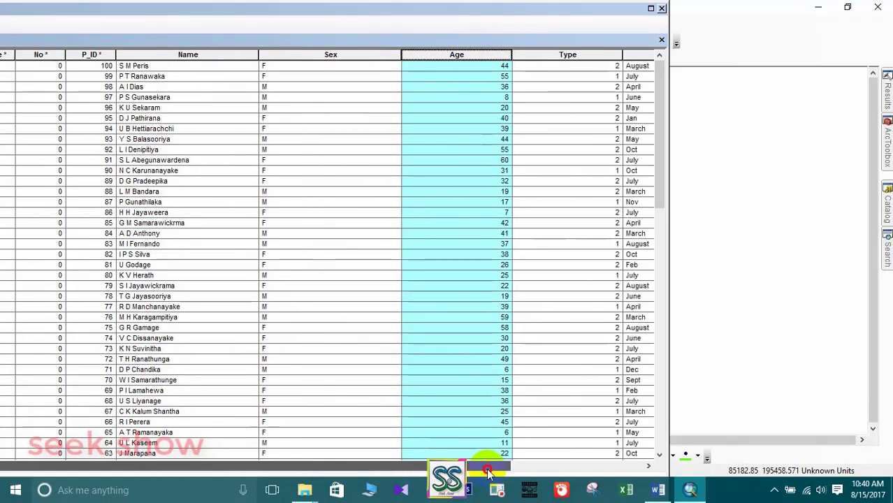
click(574, 53)
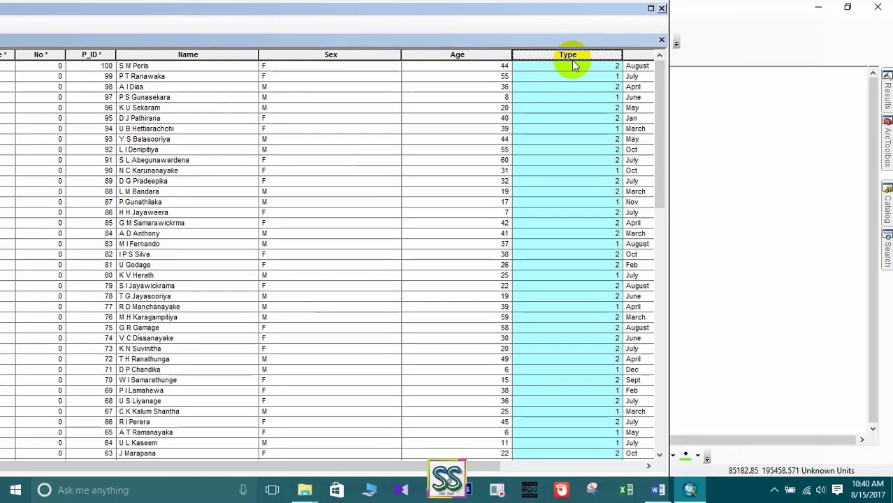
click(154, 56)
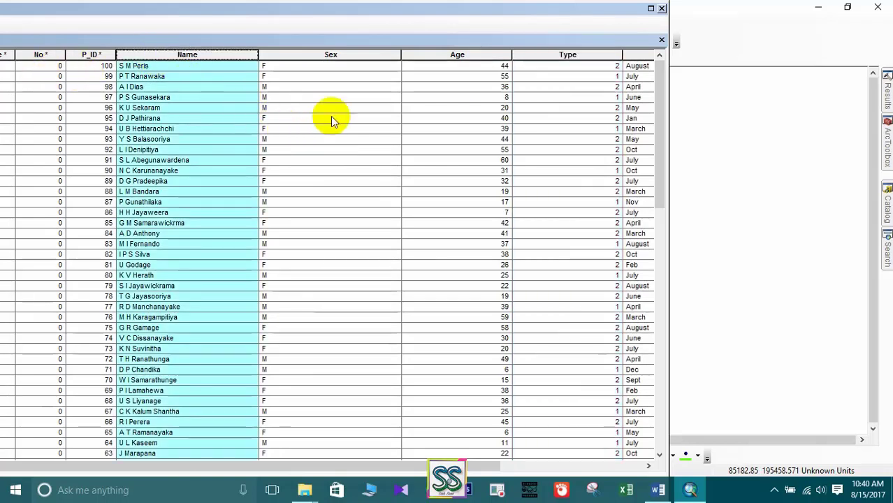
- Switch to the Risk Level document in Word, examine the age and serotype criteria of each risk level, and return to ArcMap, closing the attribute table
click(654, 493)
scroll(504, 255, up, 3)
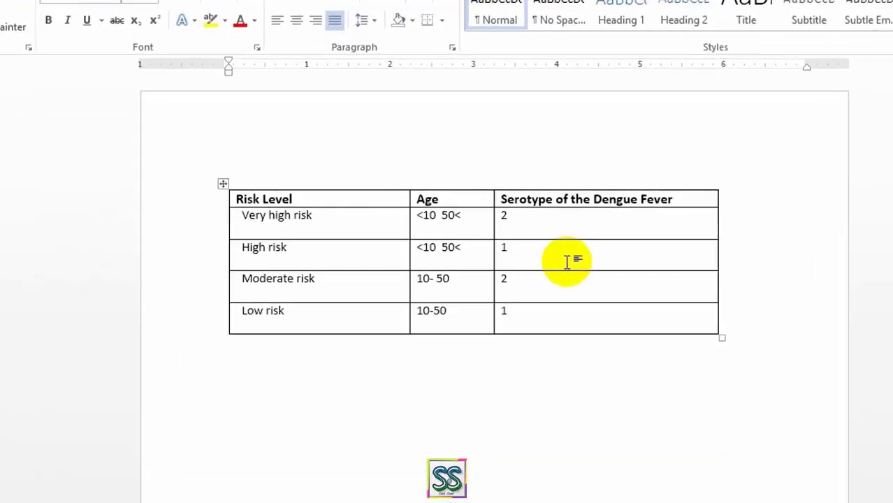
click(462, 216)
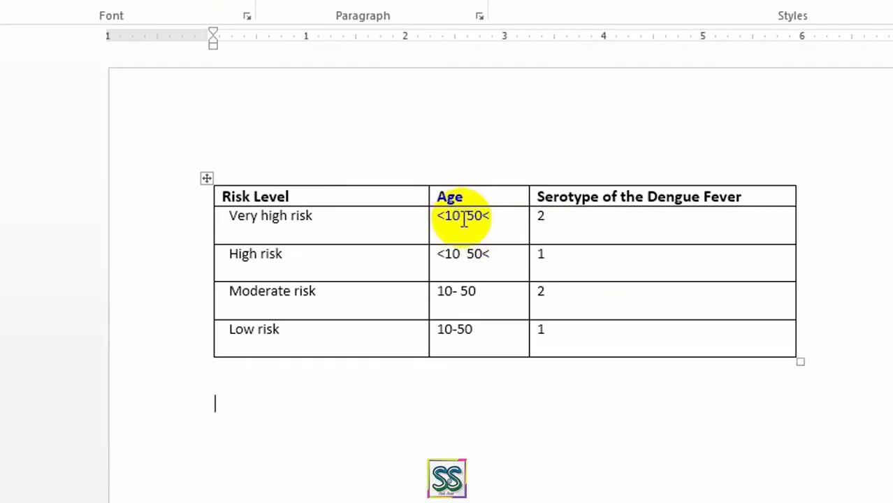
drag(445, 217, 494, 220)
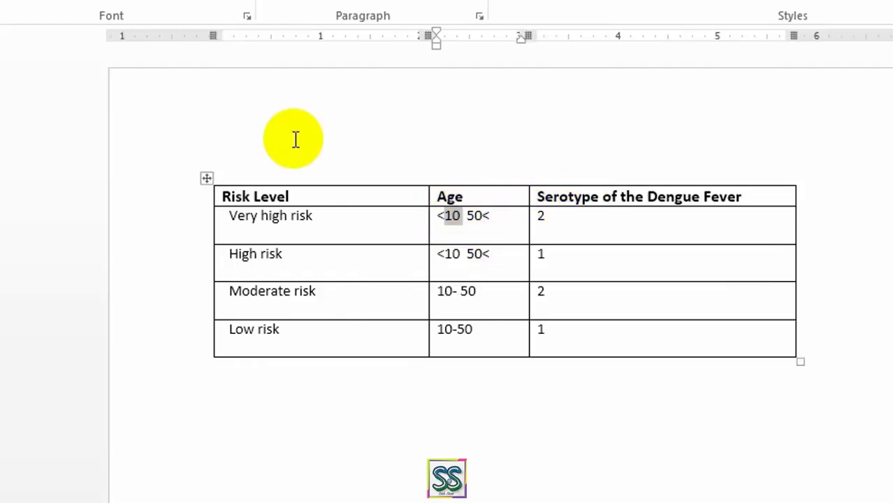
drag(564, 219, 529, 216)
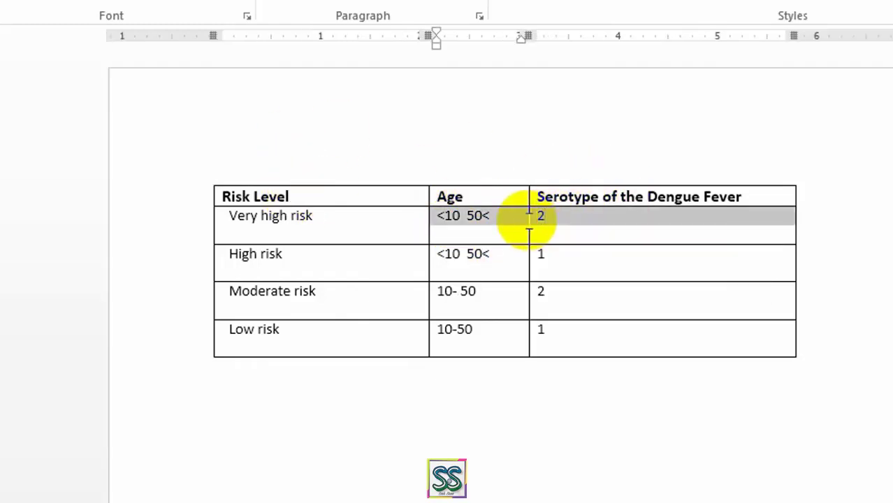
click(614, 217)
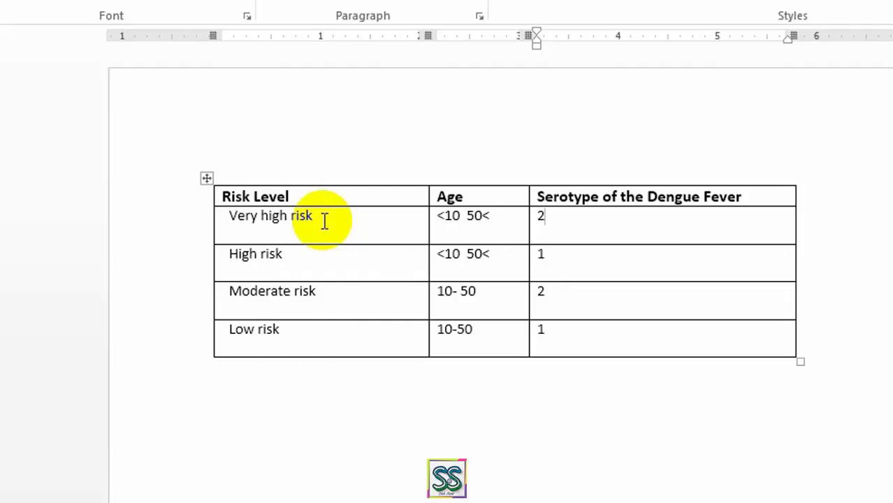
drag(324, 221, 233, 218)
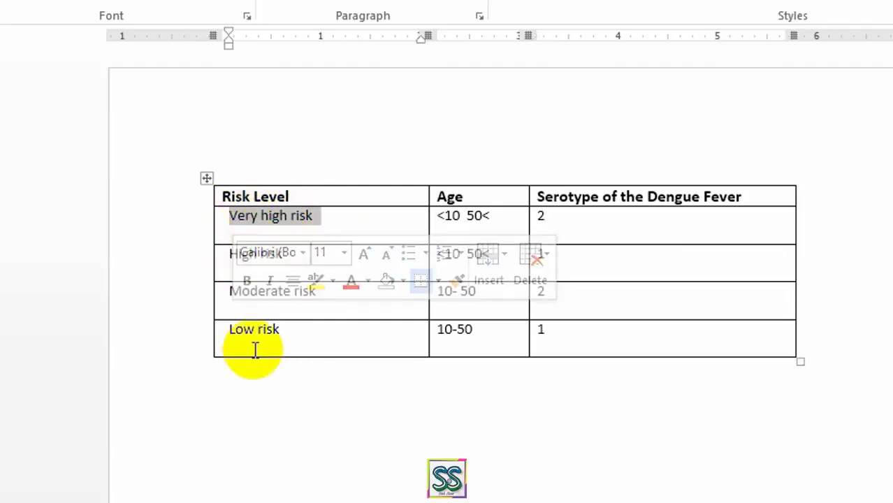
click(291, 399)
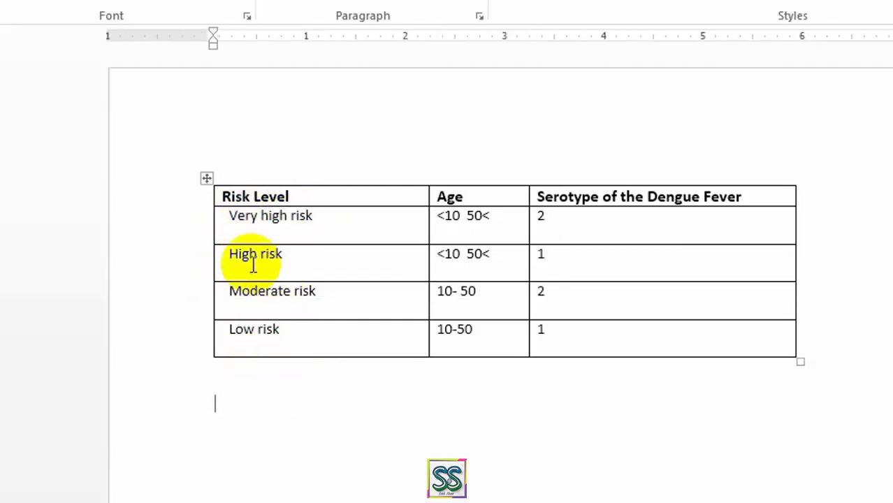
drag(239, 264, 576, 324)
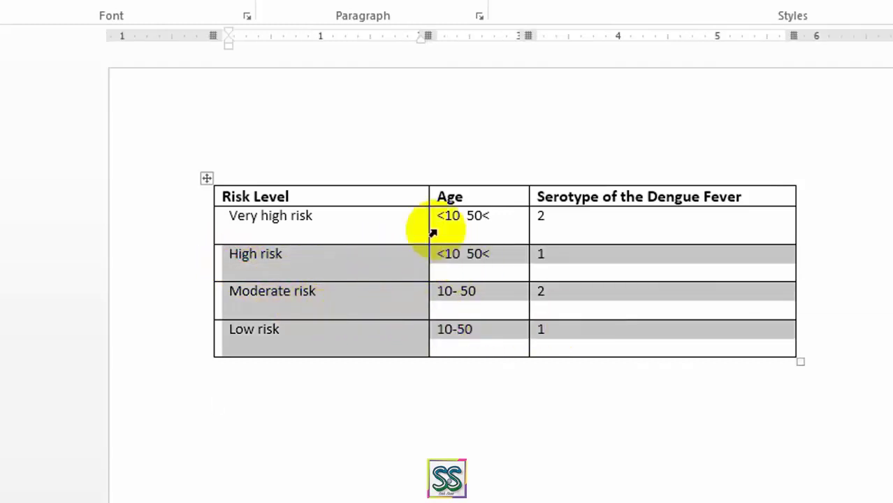
mouse_move(633, 195)
mouse_down()
mouse_move(650, 203)
mouse_move(649, 192)
mouse_up()
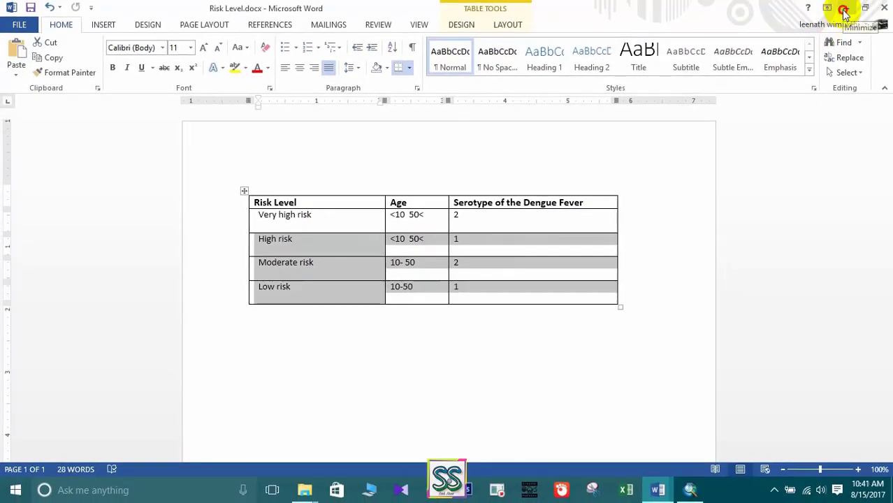
click(846, 8)
click(657, 10)
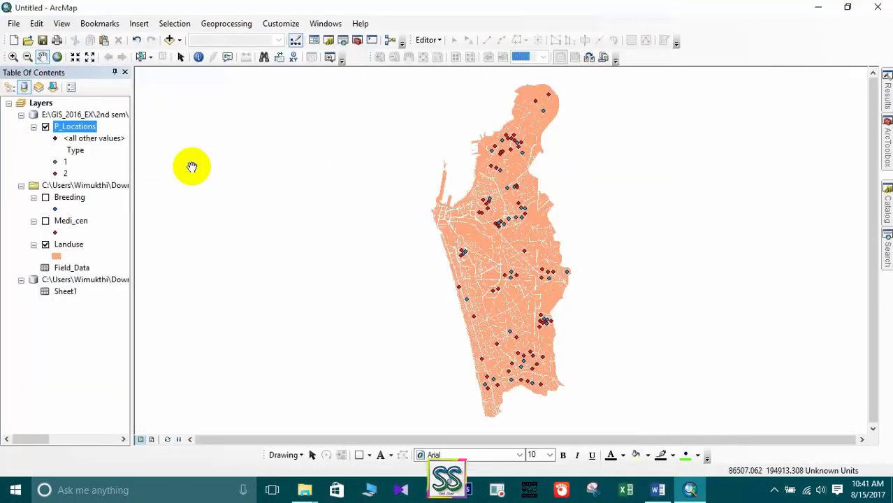
- Reopen the P_Locations attribute table and reposition its window so that the fields from OBJECTID to Age are in view
right_click(77, 134)
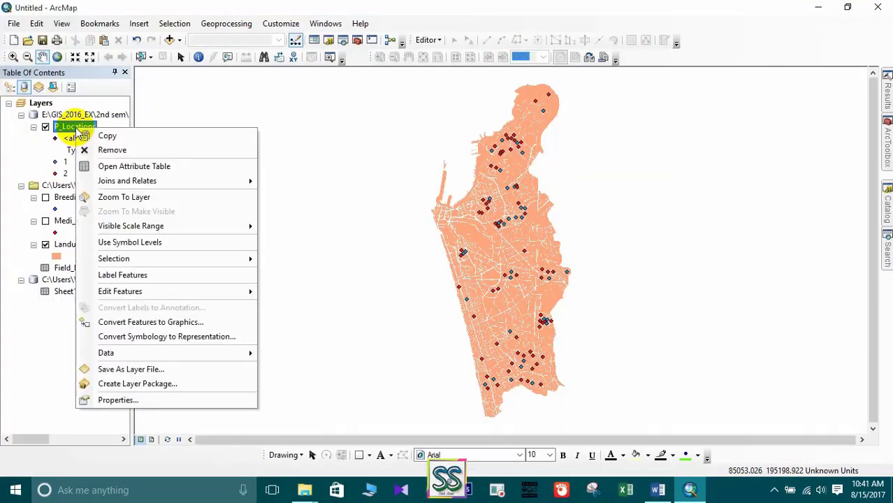
click(131, 168)
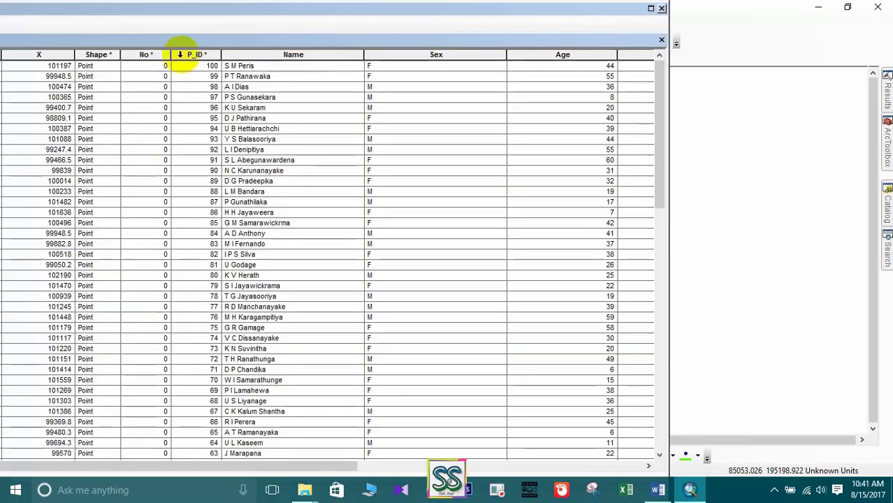
double_click(215, 10)
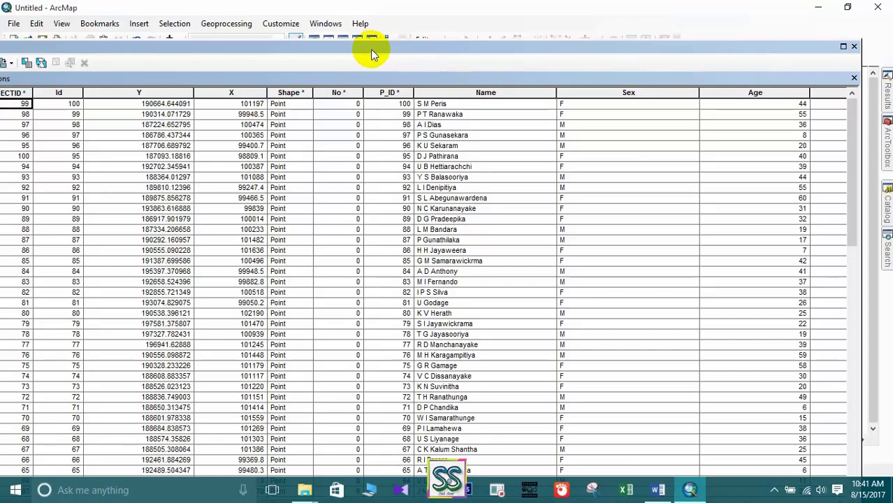
drag(372, 50, 394, 12)
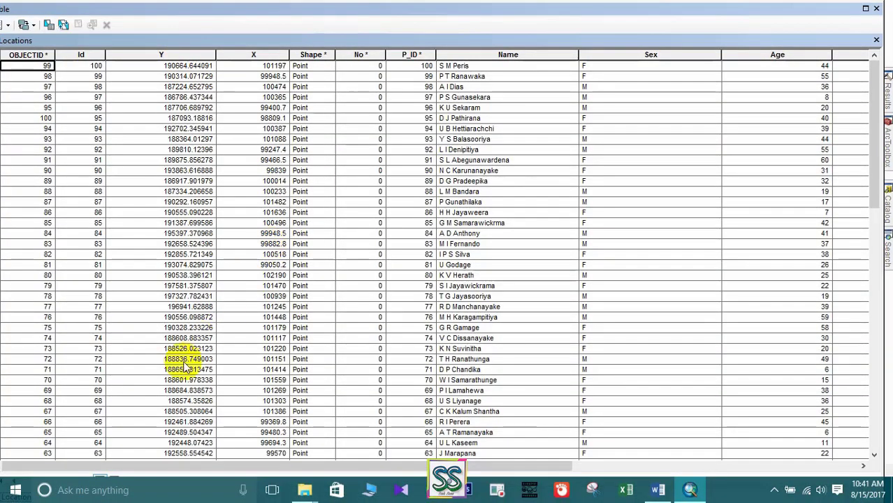
mouse_move(136, 466)
mouse_down()
mouse_move(535, 466)
mouse_move(138, 470)
mouse_up()
- Check the age and serotype values for the Very high risk level in the Word document, and return to ArcMap
click(650, 491)
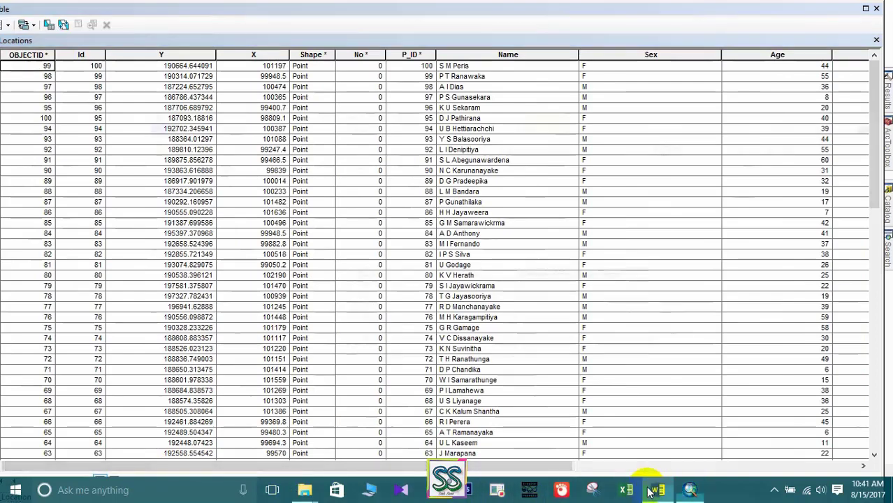
click(318, 219)
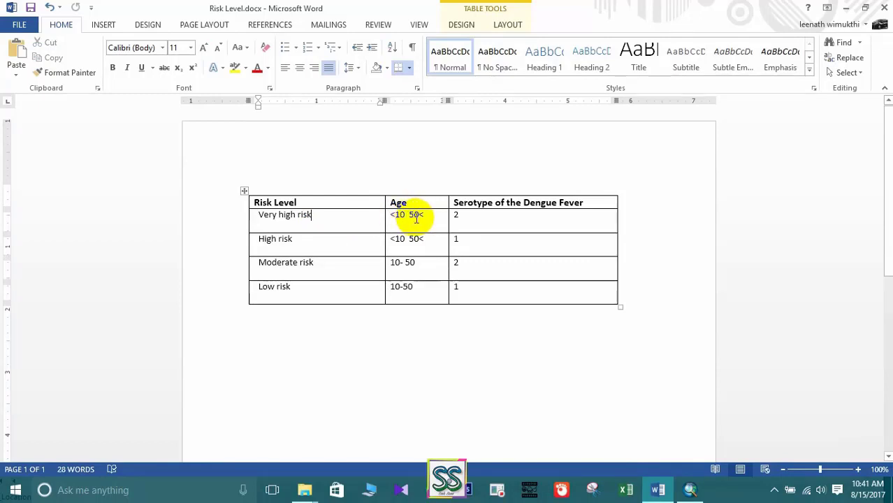
double_click(466, 218)
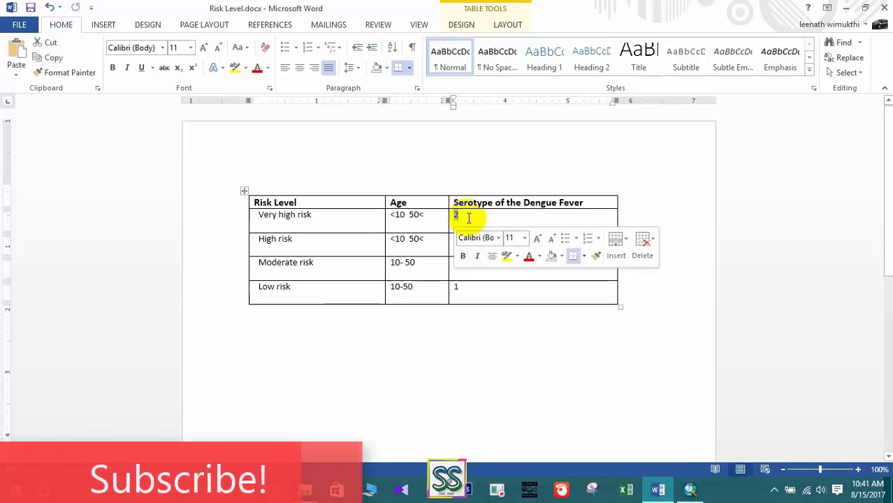
click(844, 9)
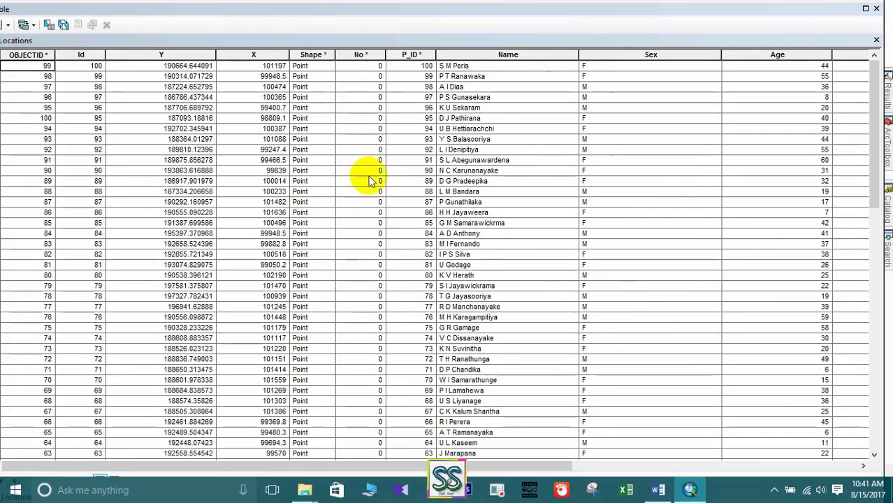
- Move the attribute table beside the layer list and open Select By Attributes for P_Locations, placing the dialog over the table
drag(70, 9, 292, 39)
click(183, 55)
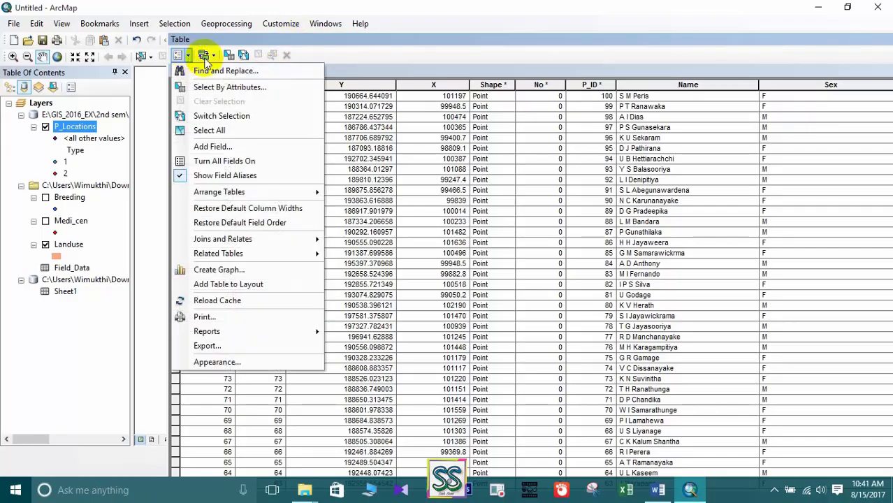
click(229, 88)
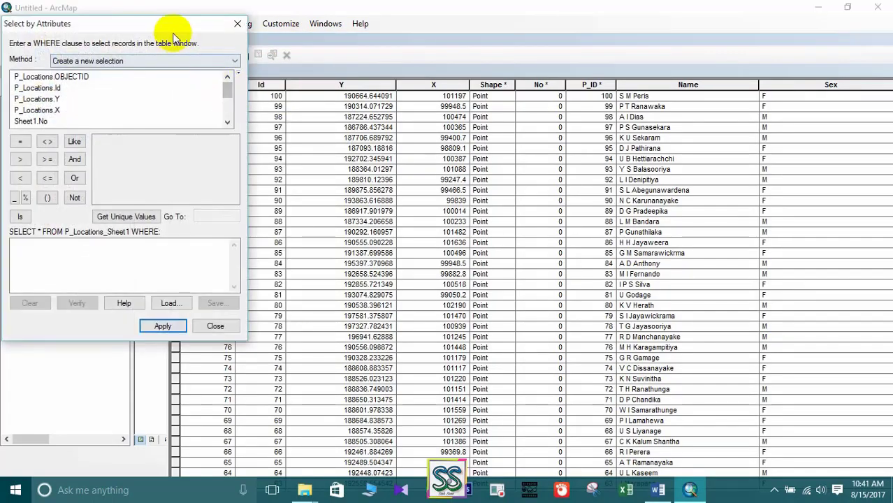
drag(175, 34, 365, 55)
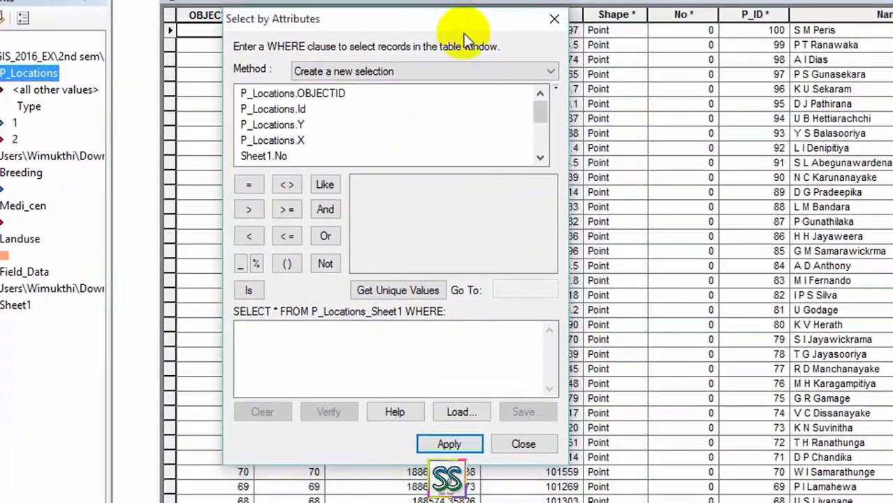
- Locate the joined Sheet1 fields for the WHERE clause and recheck the Very high risk row in the Risk Level document
click(309, 369)
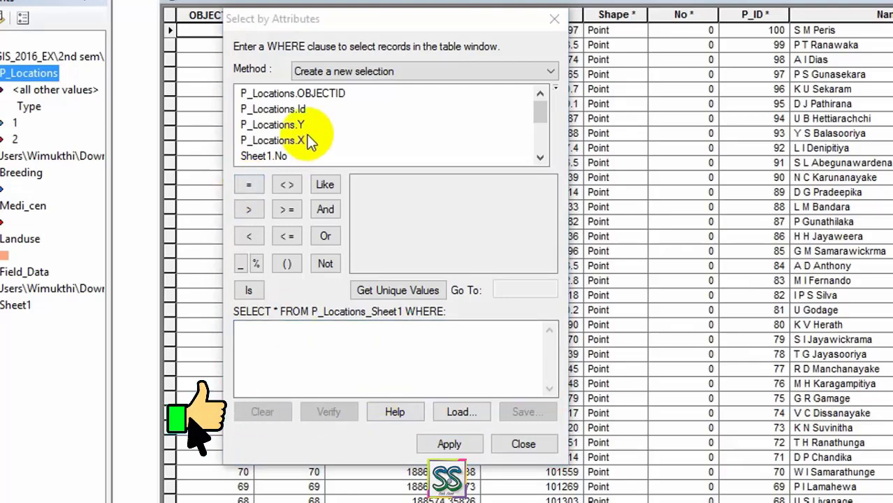
scroll(307, 135, down, 2)
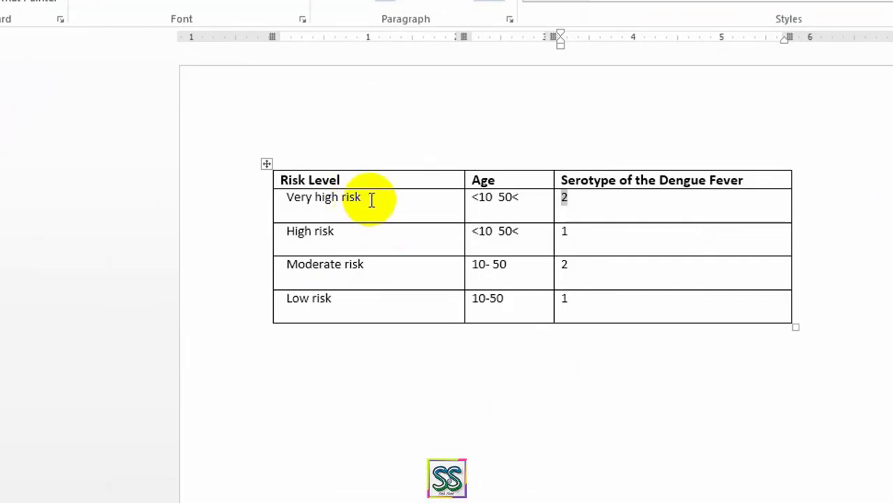
drag(372, 199, 290, 197)
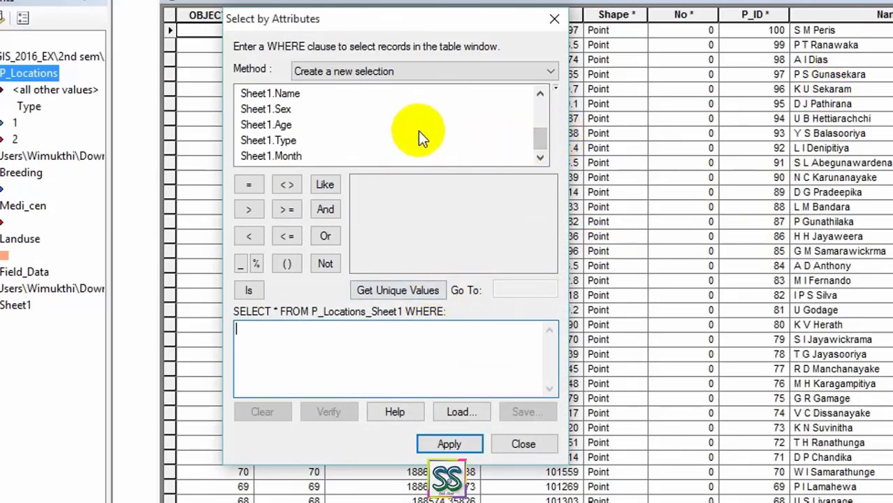
- Start the WHERE clause with Sheet1.Age <=10 followed by Sheet1.Type = 2
double_click(283, 127)
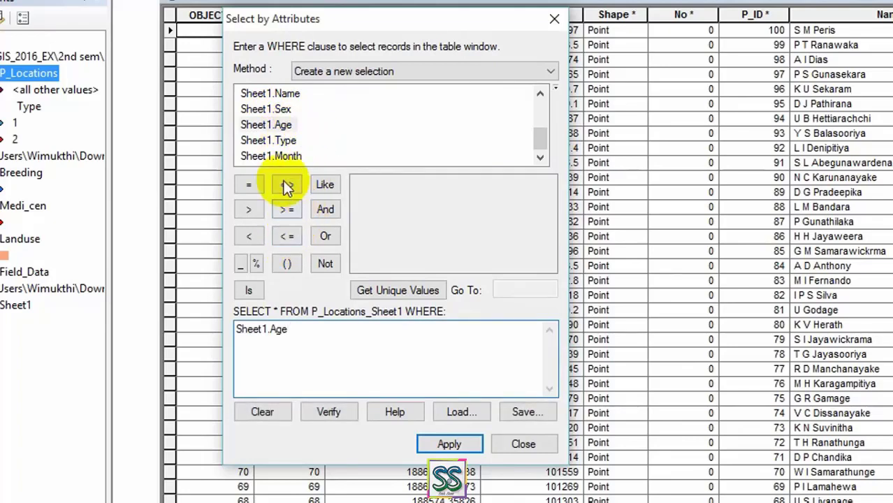
click(290, 237)
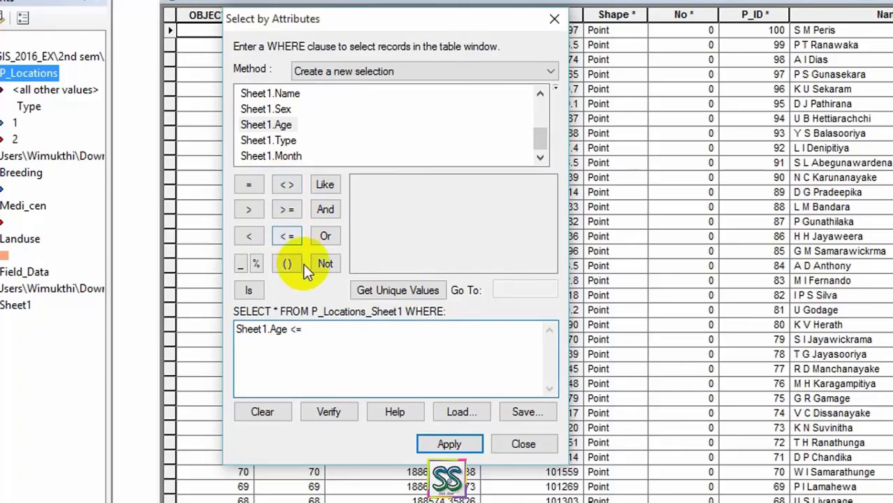
text(10)
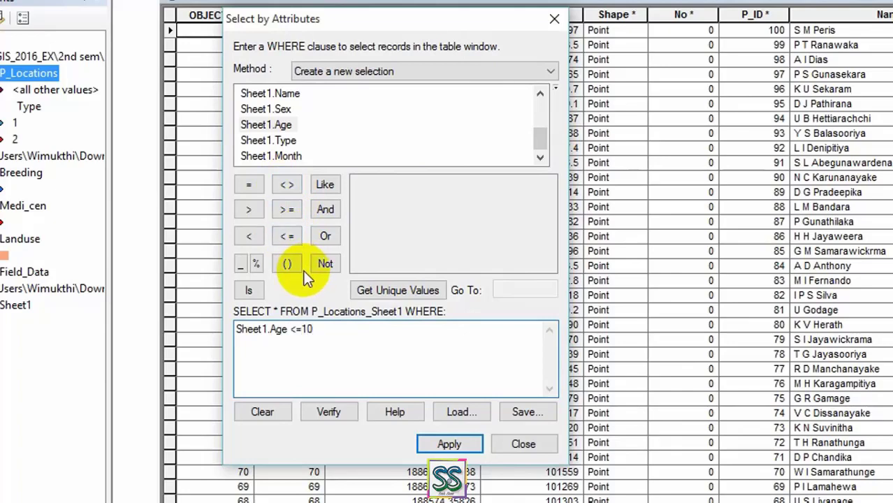
double_click(279, 140)
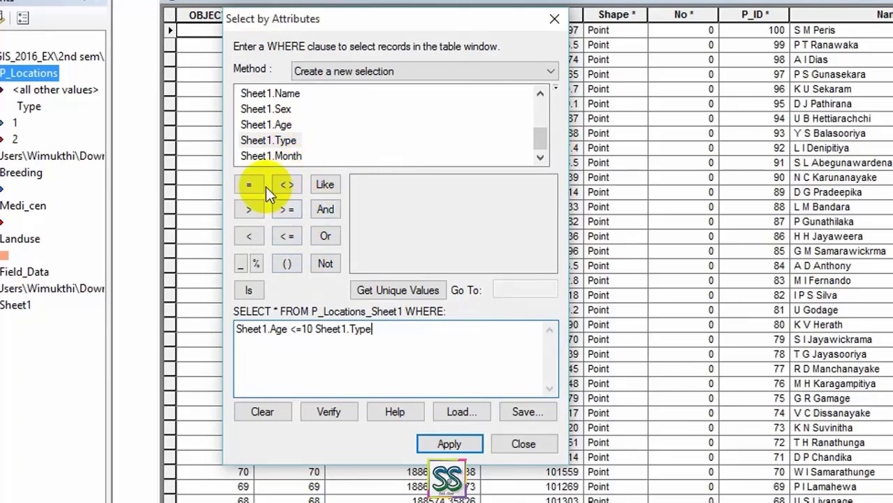
click(397, 290)
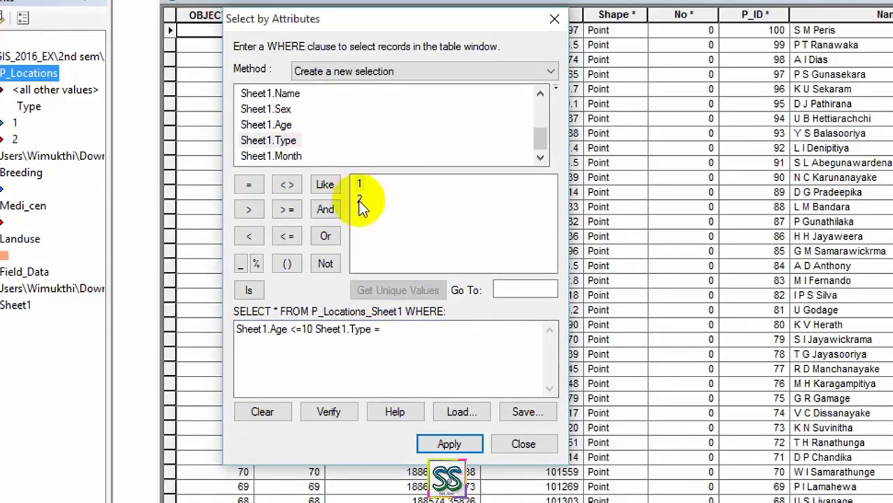
click(357, 202)
double_click(357, 202)
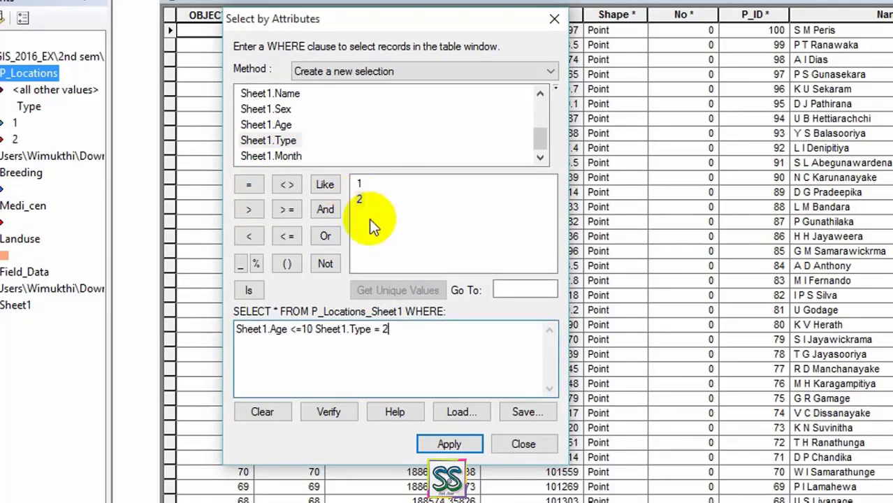
- Extend the WHERE clause with OR Sheet1.Age >=50 AND Sheet1.Type = 2, and verify the expression
click(331, 237)
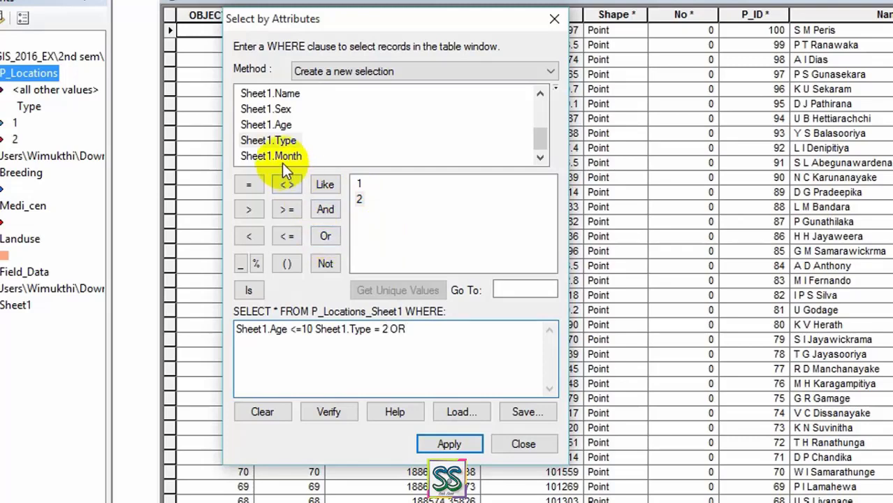
double_click(267, 125)
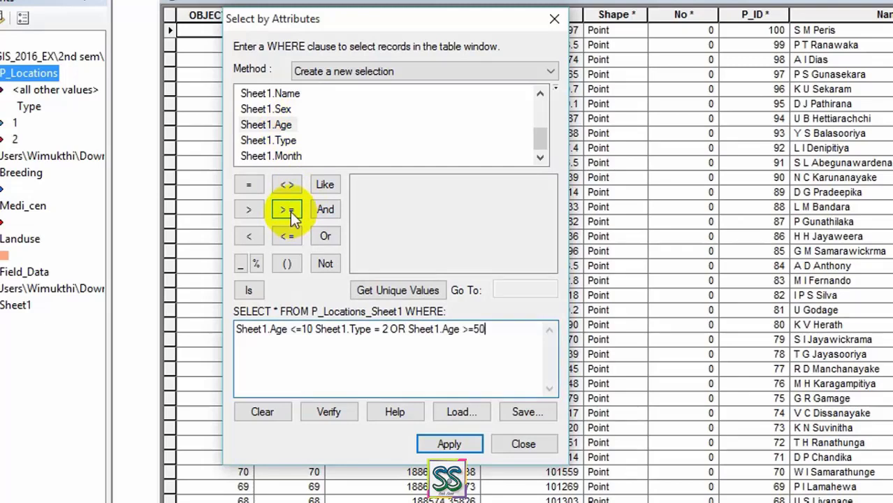
click(325, 210)
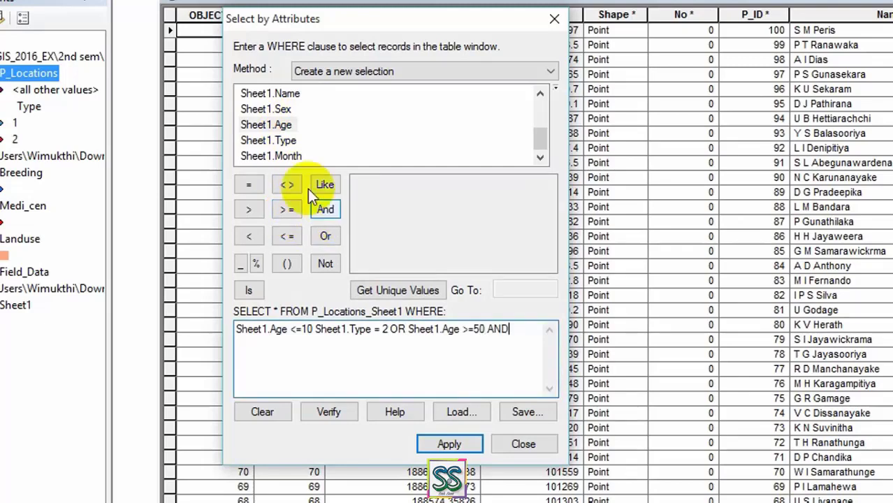
double_click(287, 140)
click(251, 184)
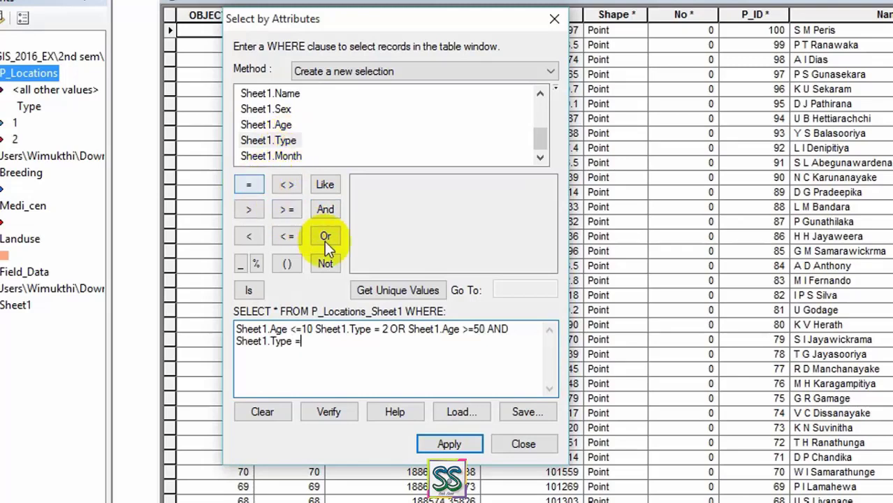
click(391, 291)
double_click(362, 201)
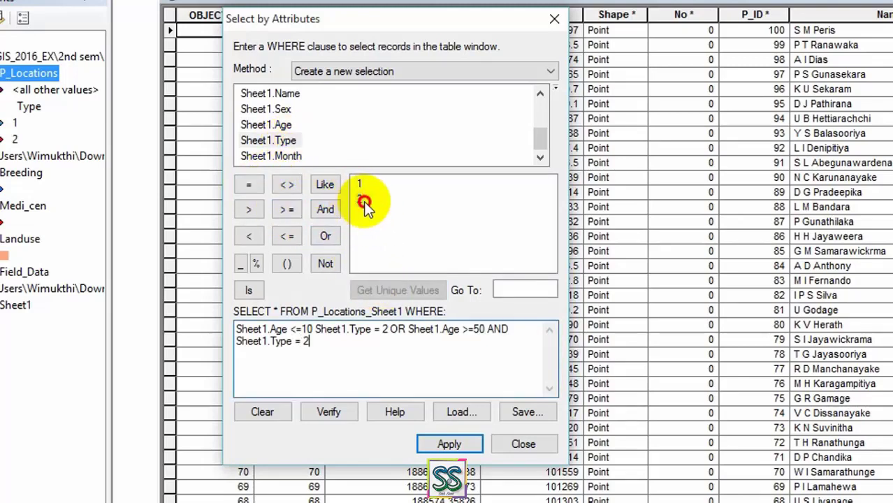
click(327, 412)
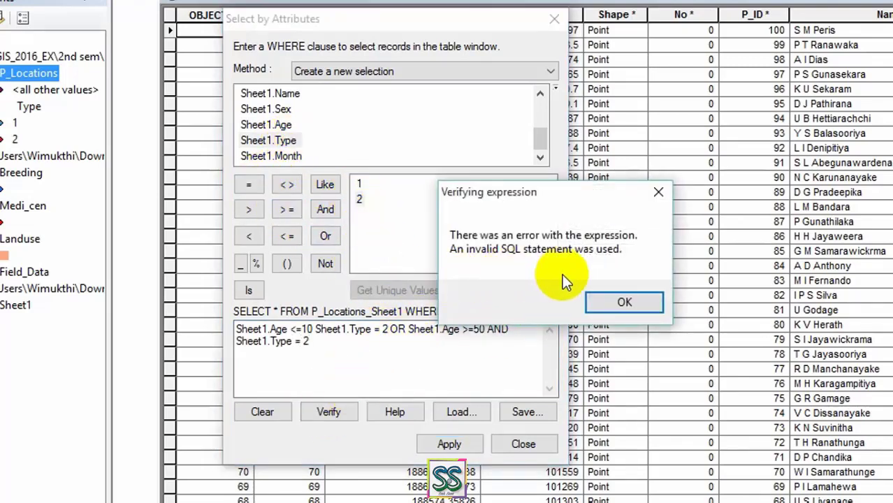
click(623, 302)
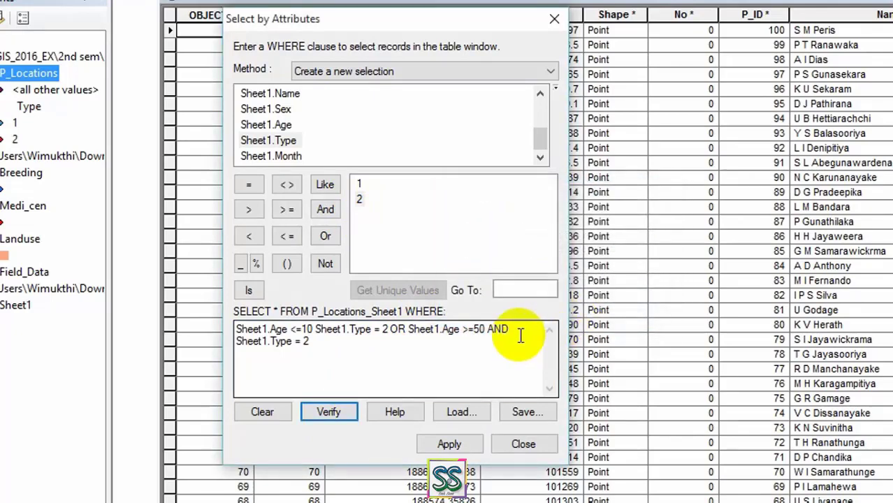
- Clear the entire WHERE clause
drag(520, 343, 272, 329)
key(BackSpace)
key(BackSpace)
key(BackSpace)
key(BackSpace)
key(BackSpace)
key(BackSpace)
key(BackSpace)
key(BackSpace)
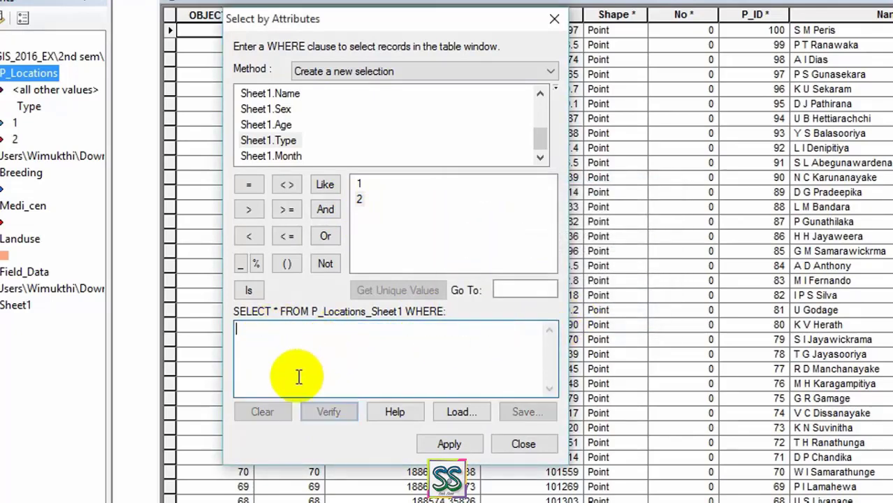
- Enter Sheet1.Age <=10 AND Sheet1.Type = 2 as the first part of the WHERE clause
double_click(272, 124)
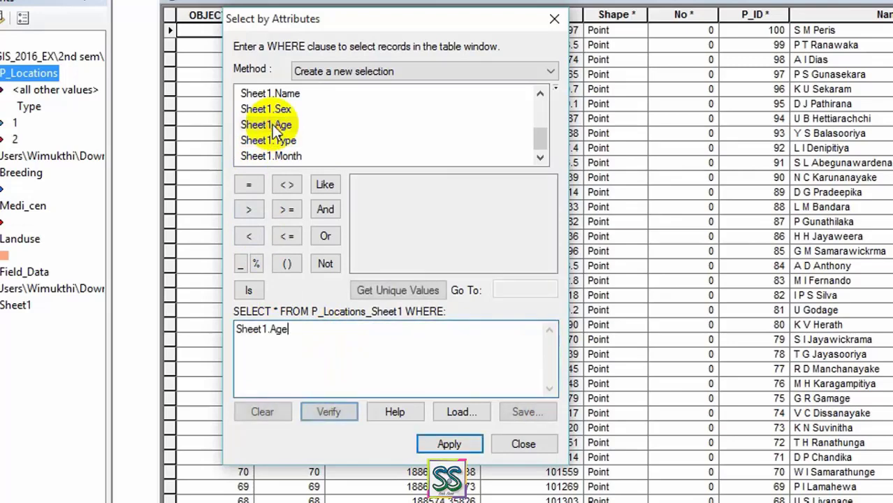
click(288, 237)
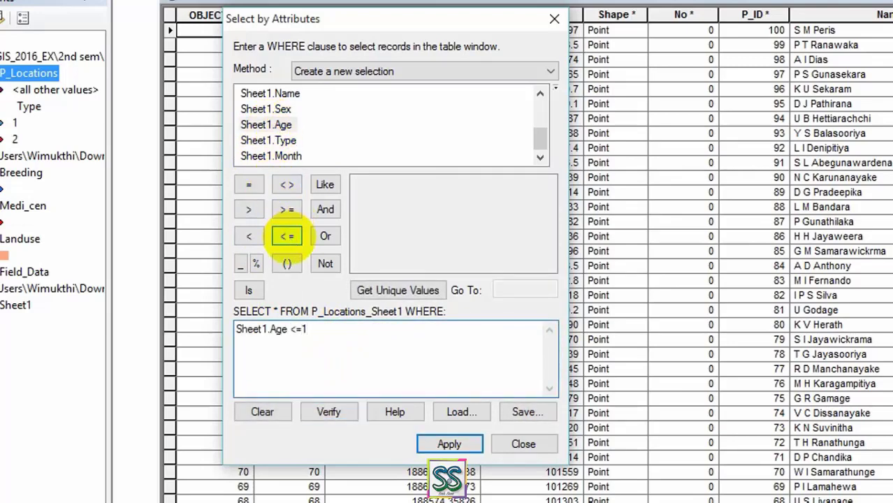
double_click(279, 141)
click(370, 290)
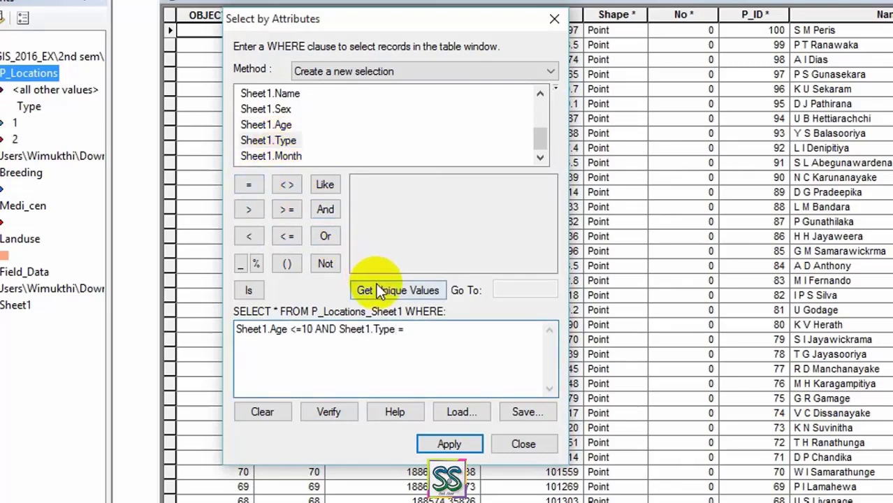
double_click(357, 200)
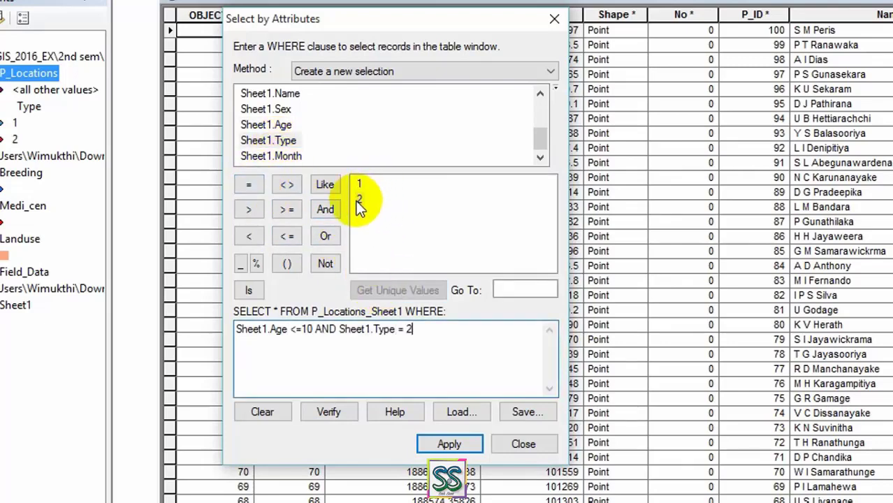
- Append OR Sheet1.Age >=50 AND Sheet1.Type = 2 to the WHERE clause
click(325, 236)
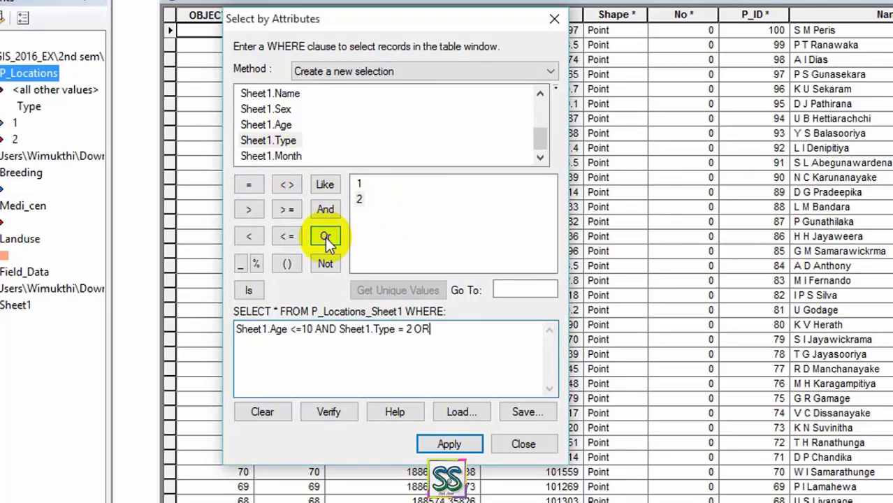
double_click(276, 124)
click(288, 210)
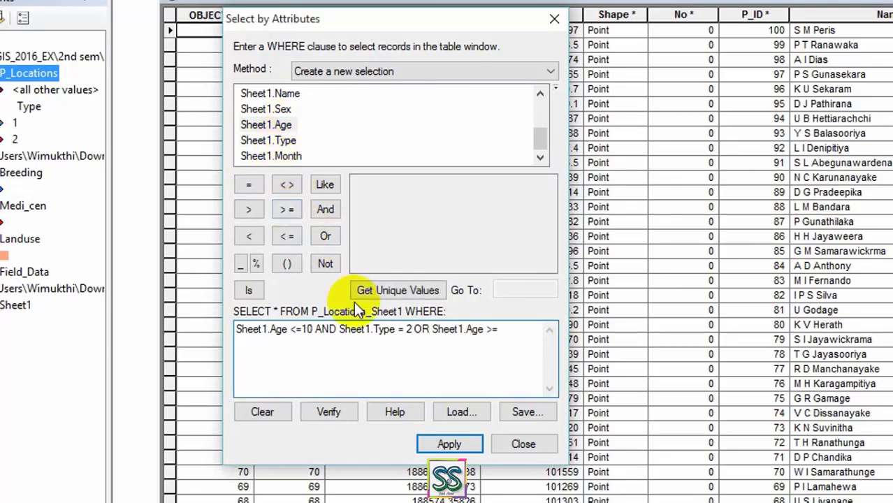
text(50)
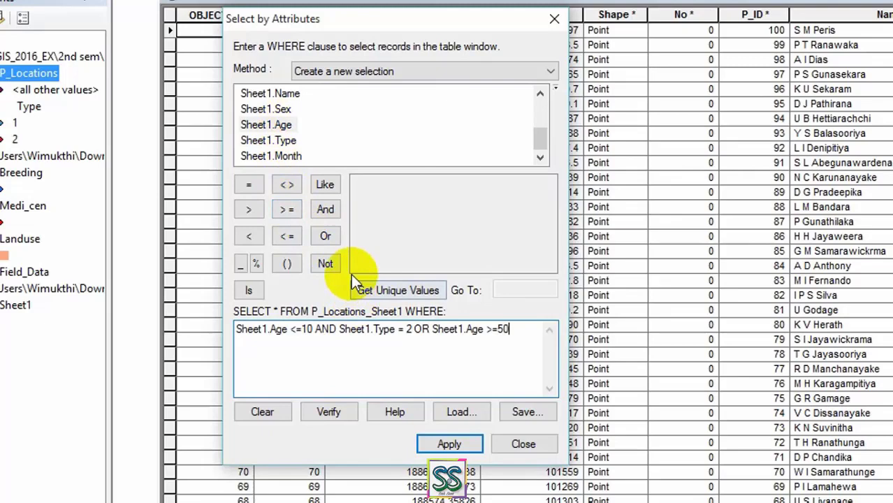
click(330, 212)
double_click(286, 140)
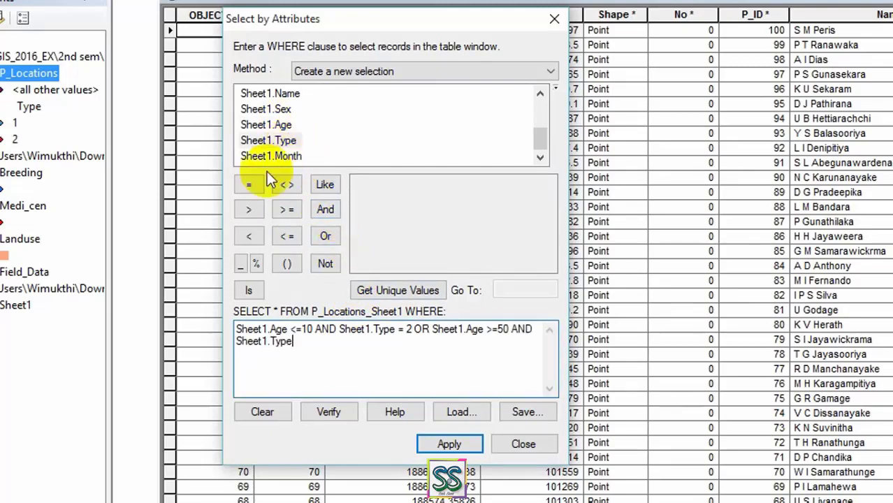
click(249, 184)
click(383, 290)
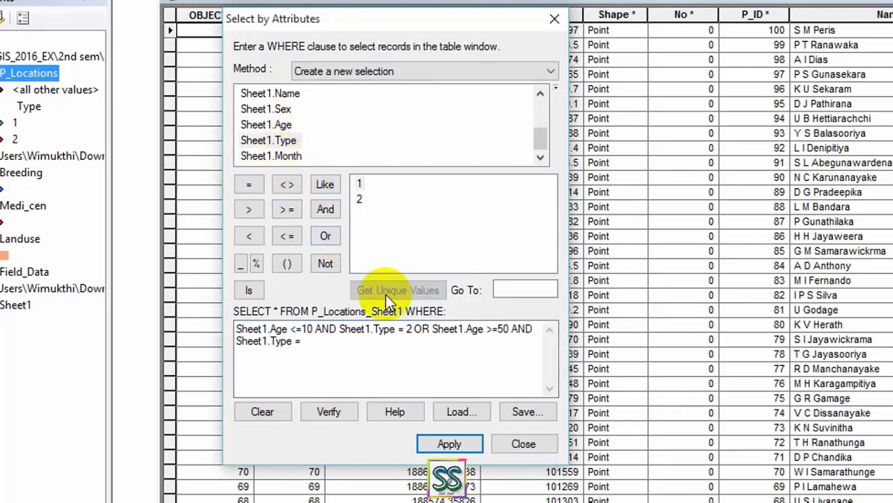
double_click(359, 199)
- Verify the completed WHERE clause and apply it to select the very high risk patients in P_Locations
click(330, 411)
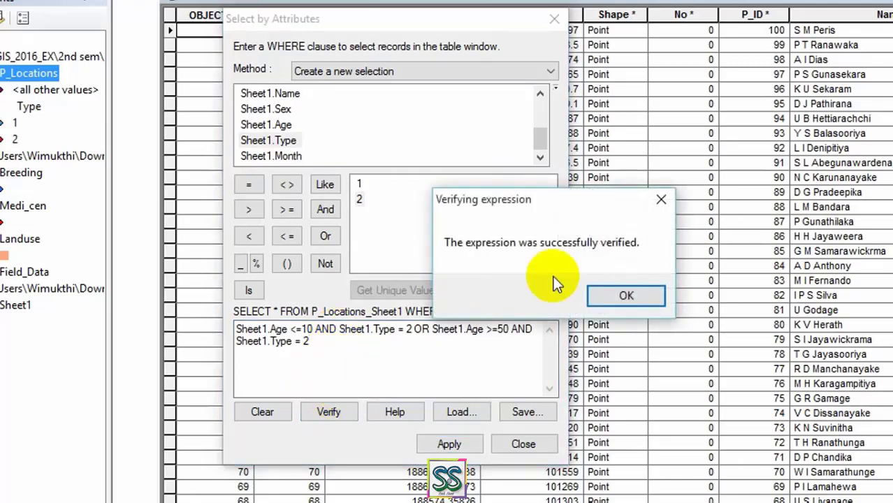
click(631, 295)
drag(534, 334, 224, 325)
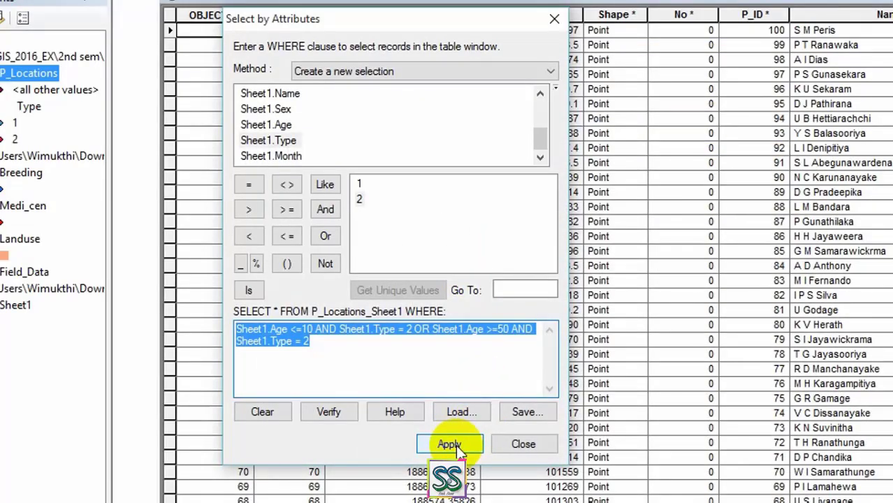
click(449, 444)
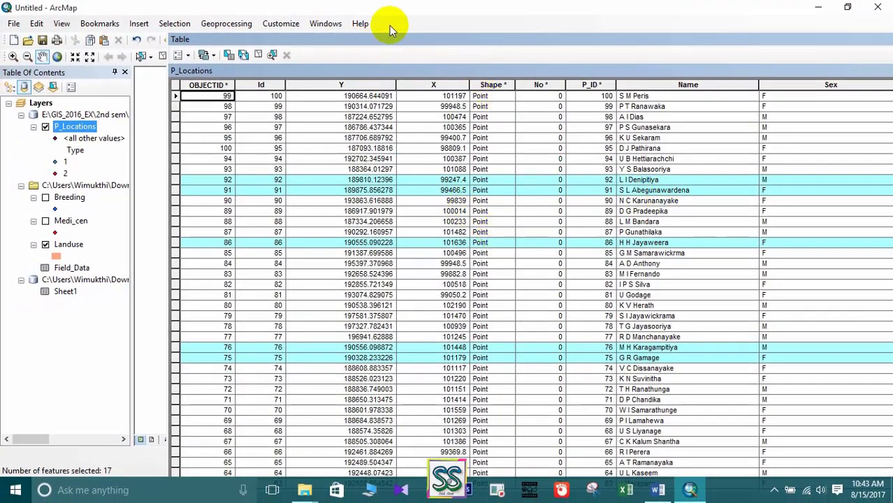
- Reposition the attribute table window to examine the Age, Type and Month values of the selected records
mouse_move(412, 40)
mouse_down()
mouse_move(255, 47)
mouse_move(226, 9)
mouse_up()
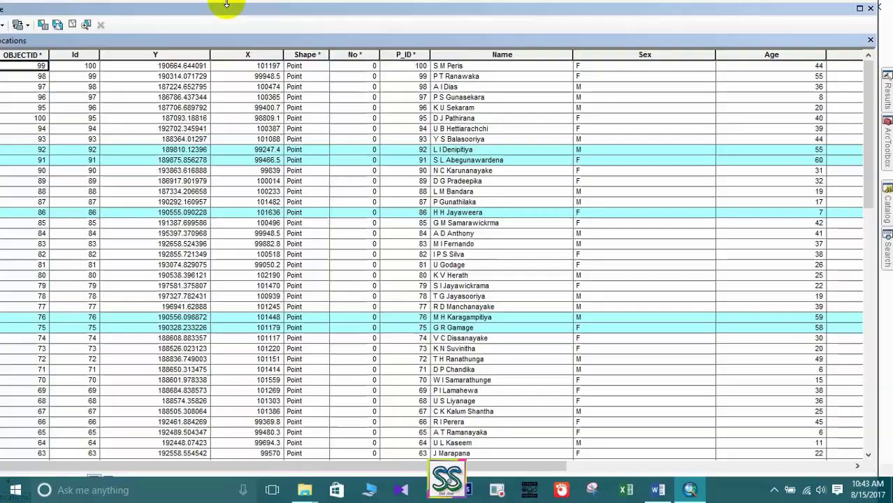
drag(507, 467, 845, 465)
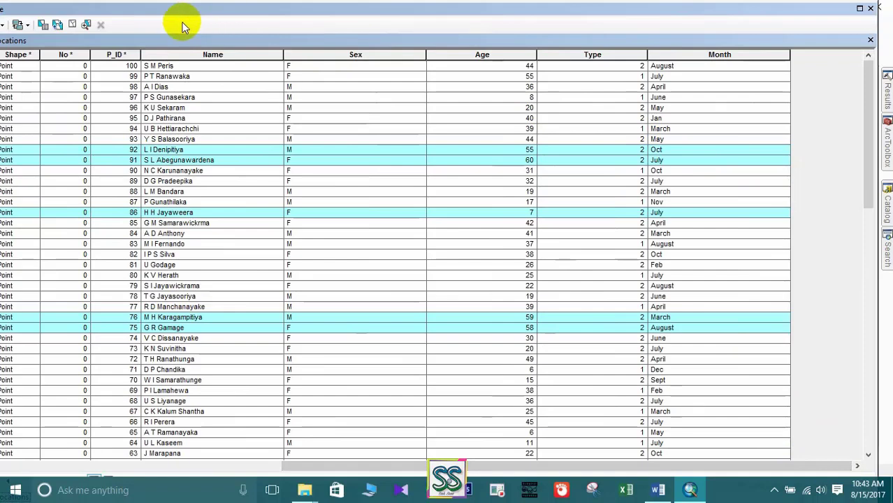
drag(194, 10, 228, 17)
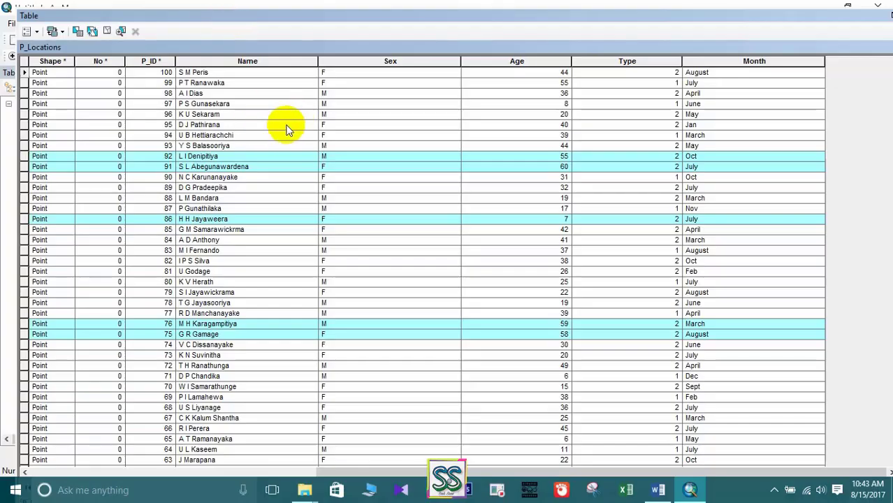
- Add a Text field named Risk_level with length 50 to the P_Locations attribute table
click(28, 32)
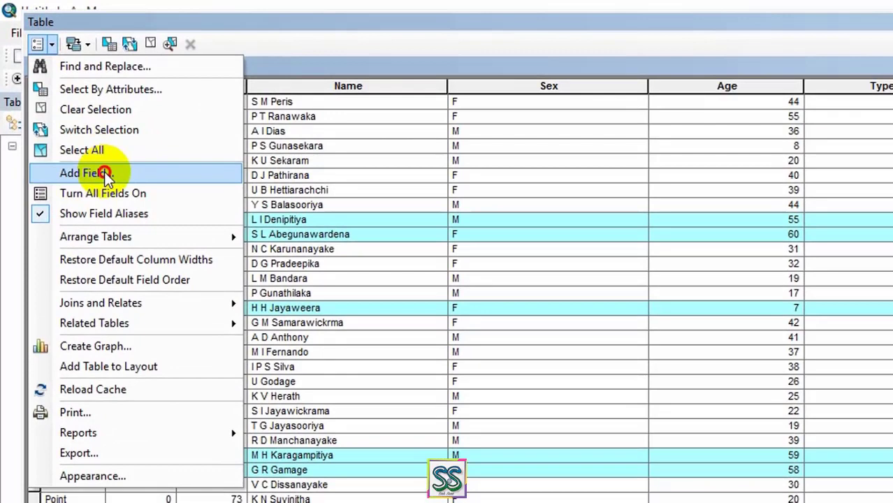
click(85, 166)
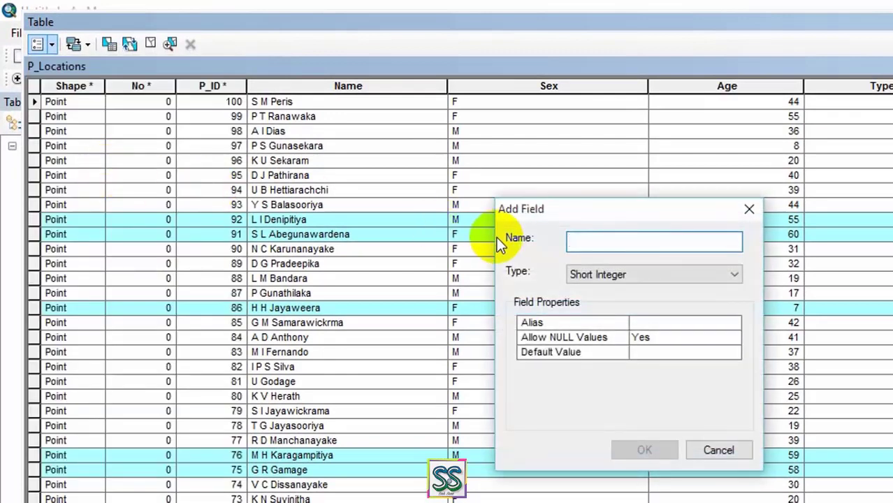
text(L)
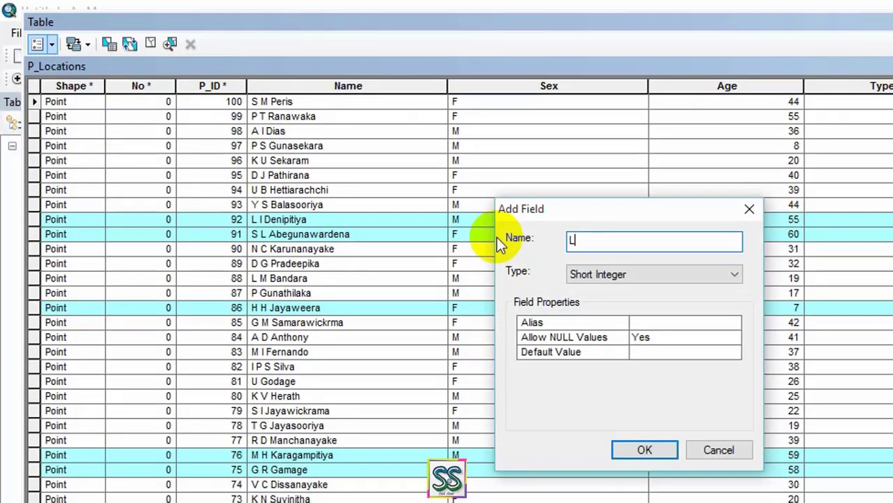
key(BackSpace)
text(Risk_level)
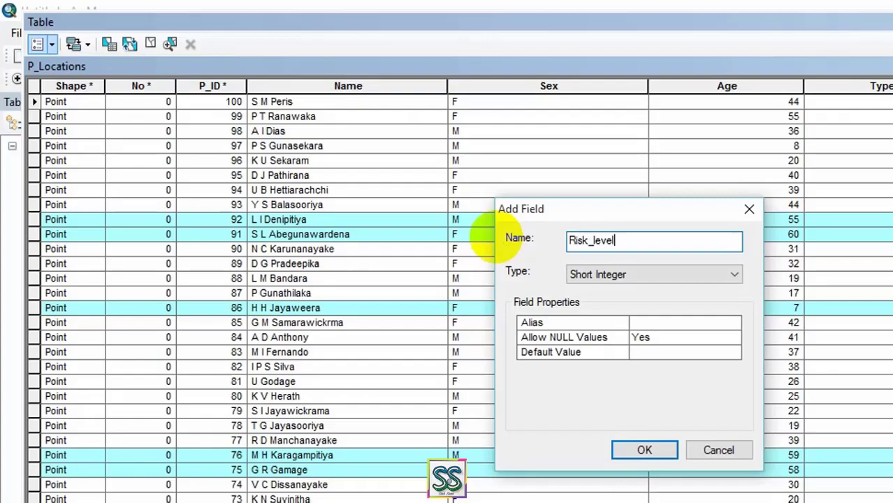
click(641, 281)
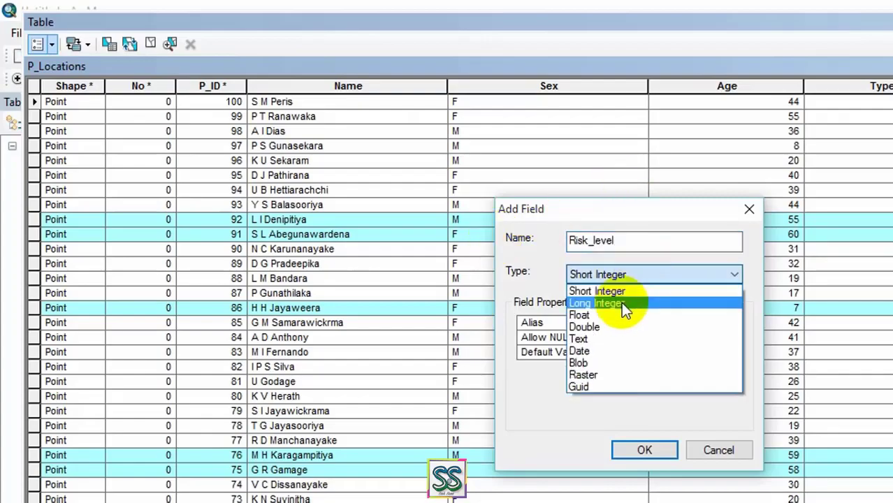
click(594, 339)
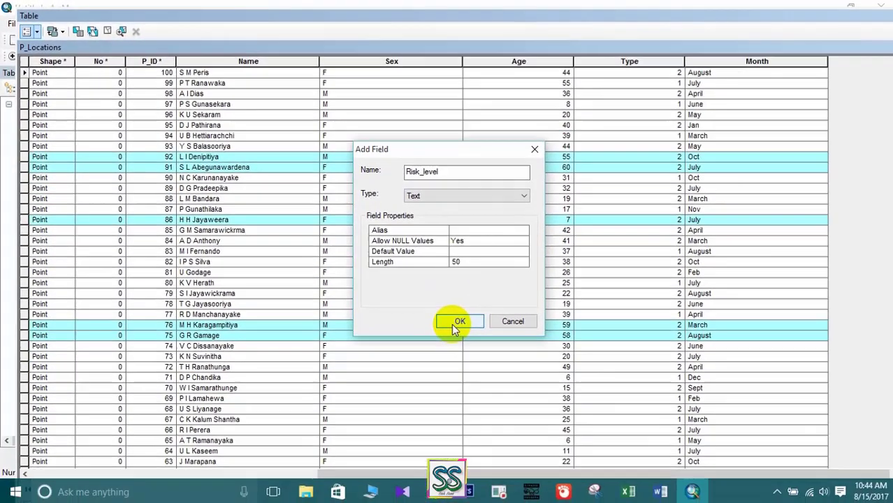
click(644, 450)
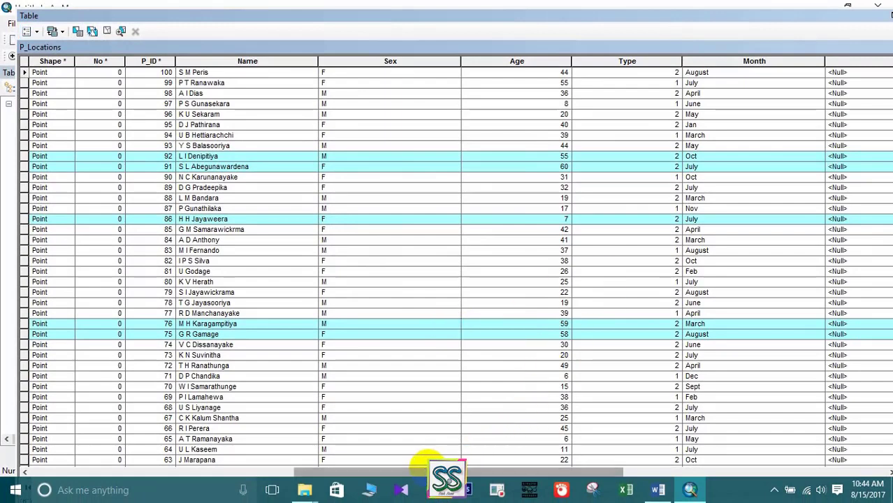
- Use the Field Calculator to fill Risk_level with "Very High Risk" for the selected records, and check the filled rows
drag(442, 470, 618, 474)
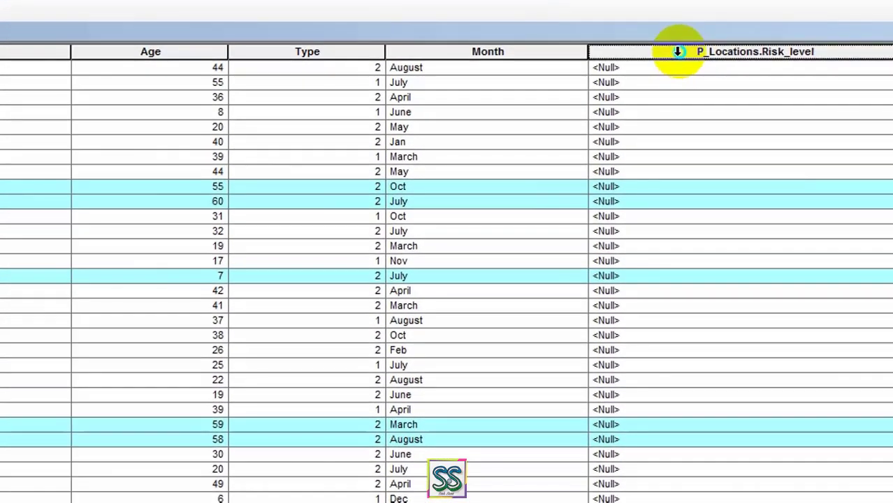
right_click(679, 55)
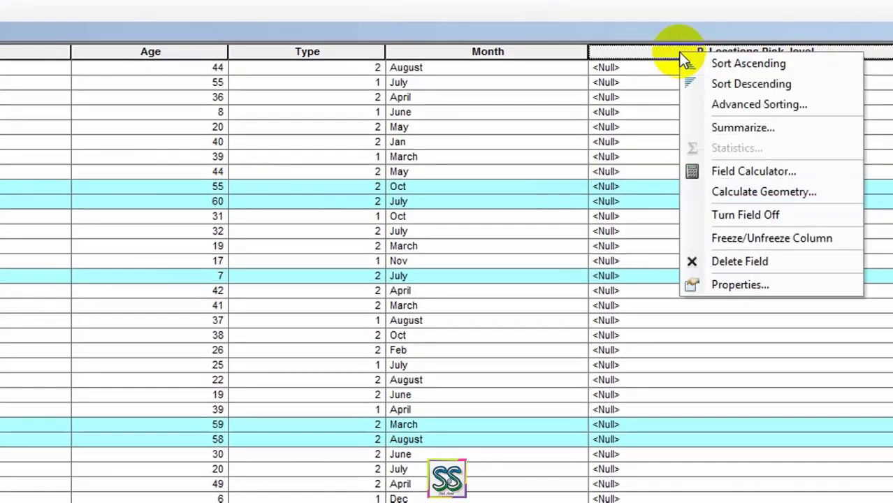
click(730, 172)
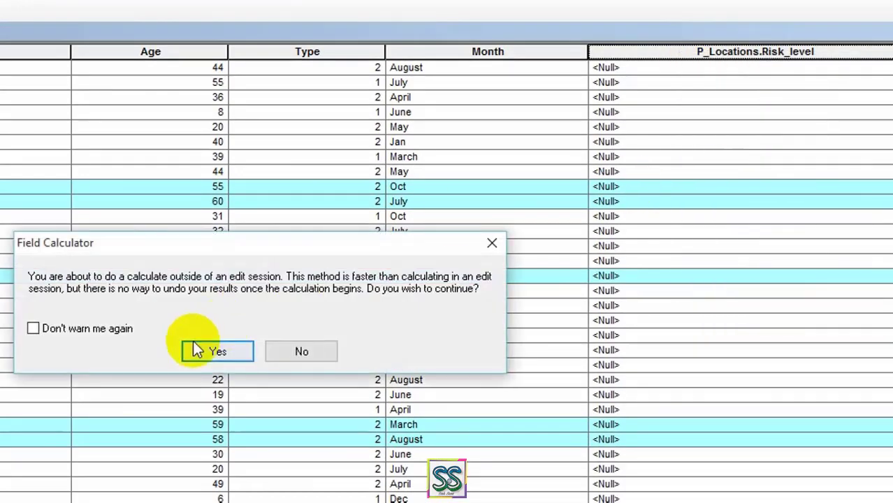
click(218, 354)
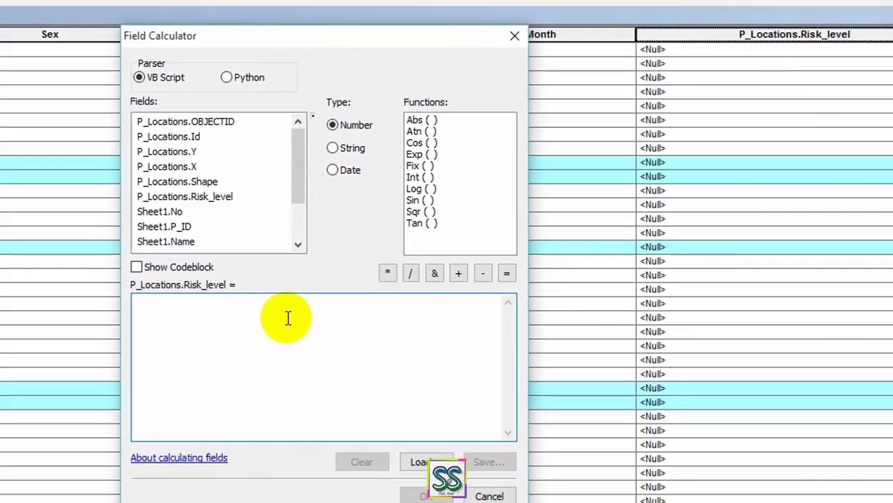
text("Very High Risk)
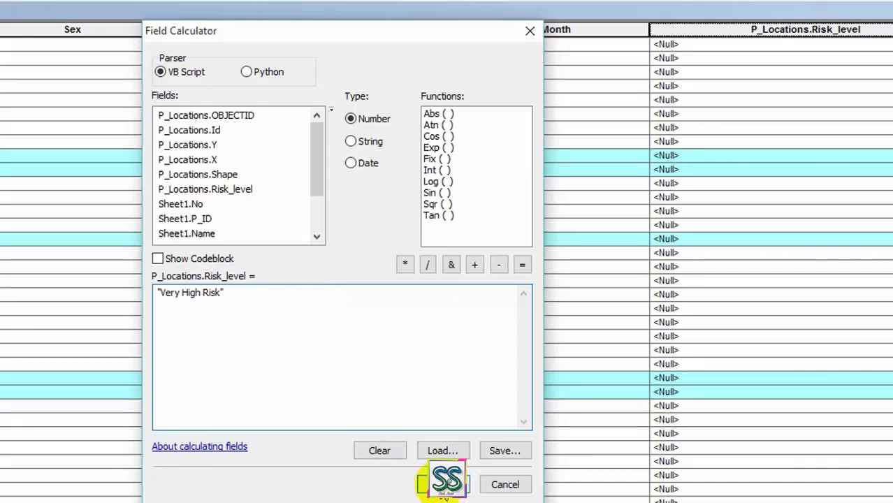
click(443, 484)
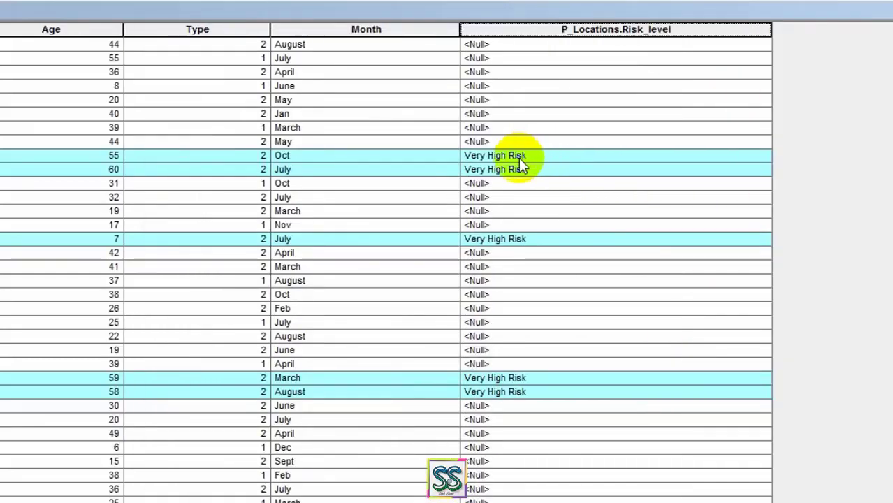
scroll(518, 231, down, 15)
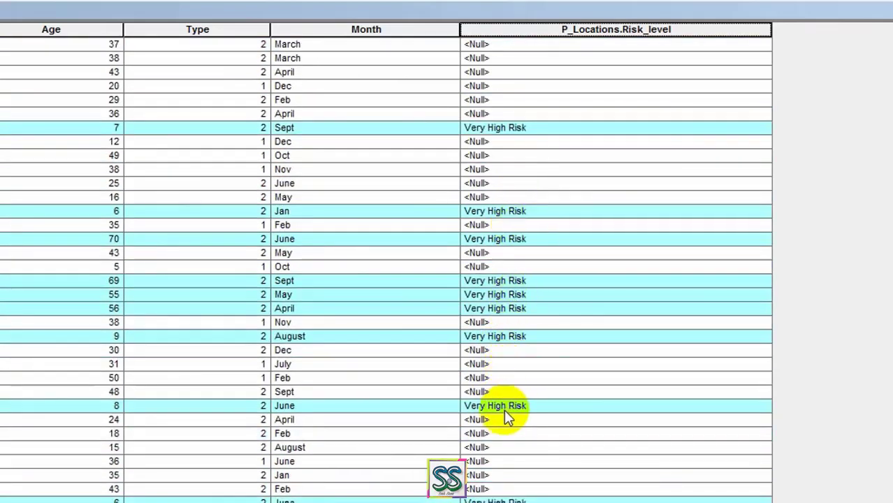
scroll(523, 391, down, 15)
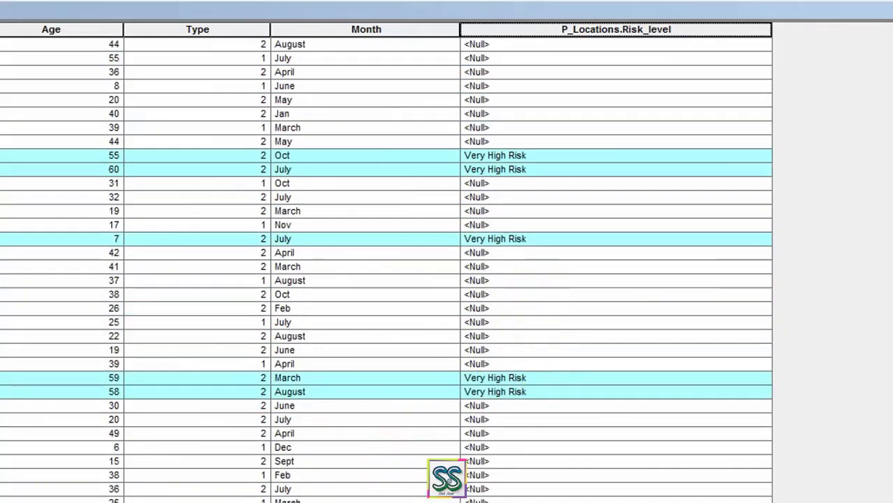
scroll(447, 265, left, 6)
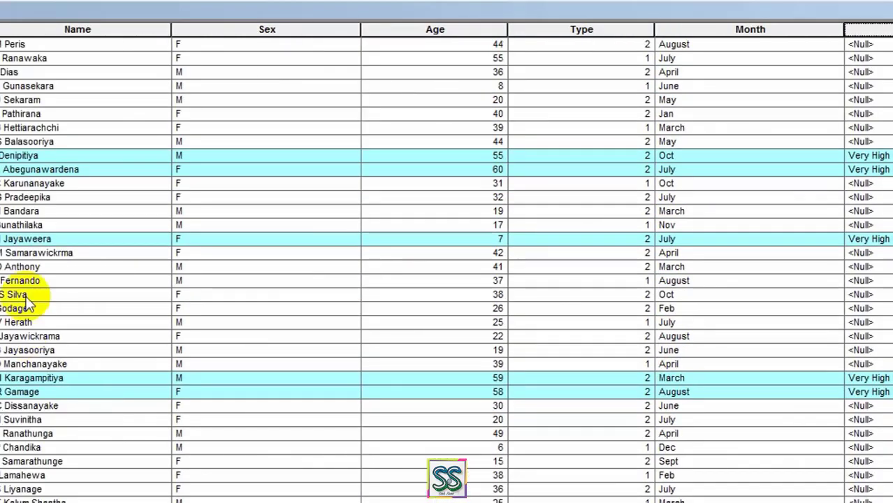
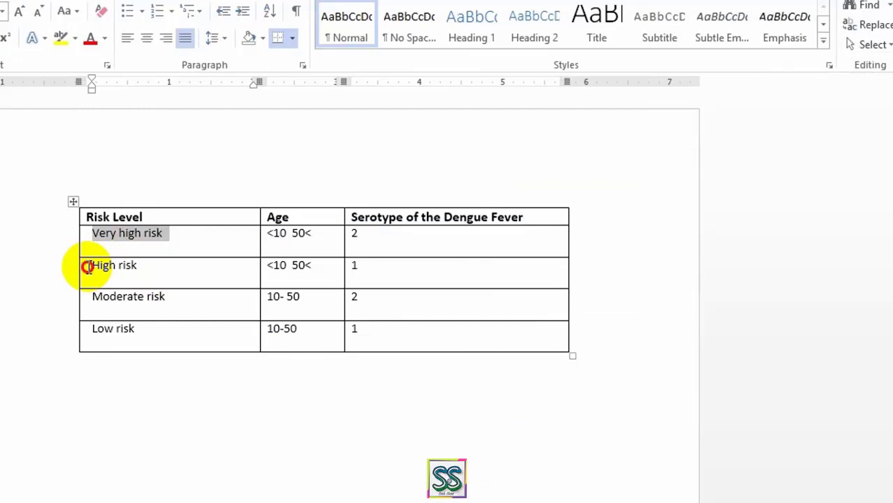
- Complete the WHERE clause as Sheet1.Age <=10 AND Sheet1.Type = 1 OR Sheet1.Age >=50 AND Sheet1.Type = 1, verify it and apply it
drag(87, 267, 251, 328)
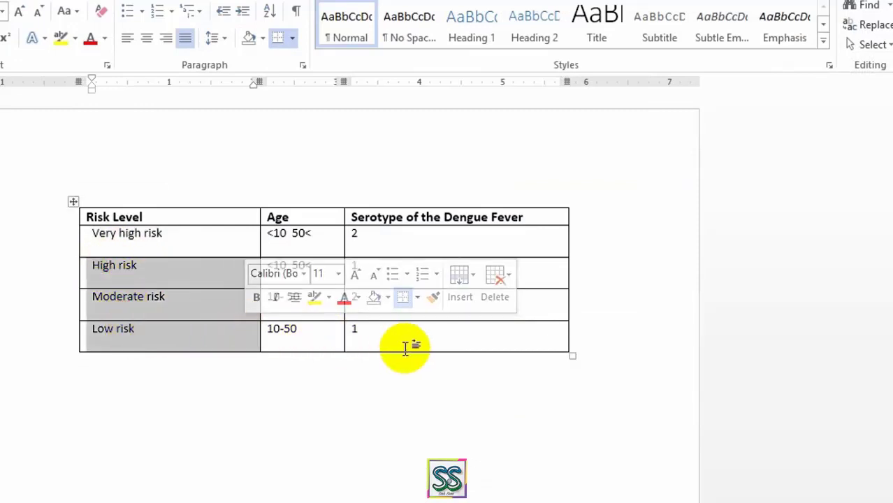
click(405, 348)
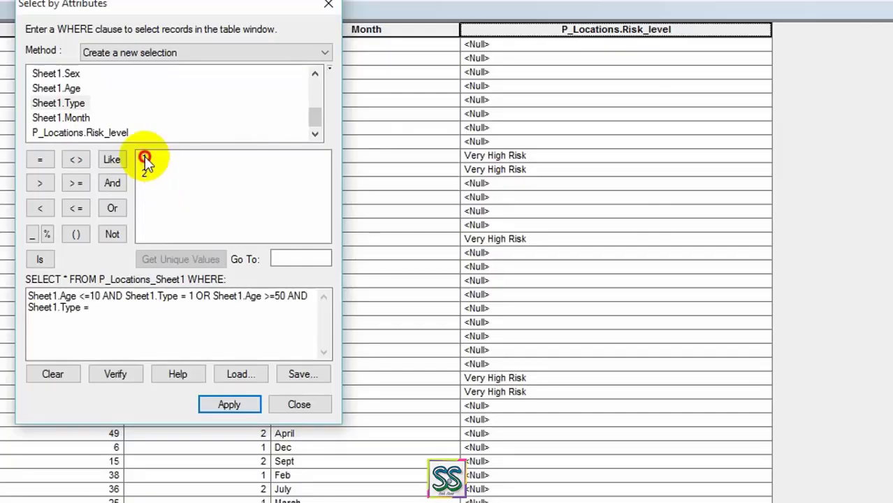
double_click(145, 158)
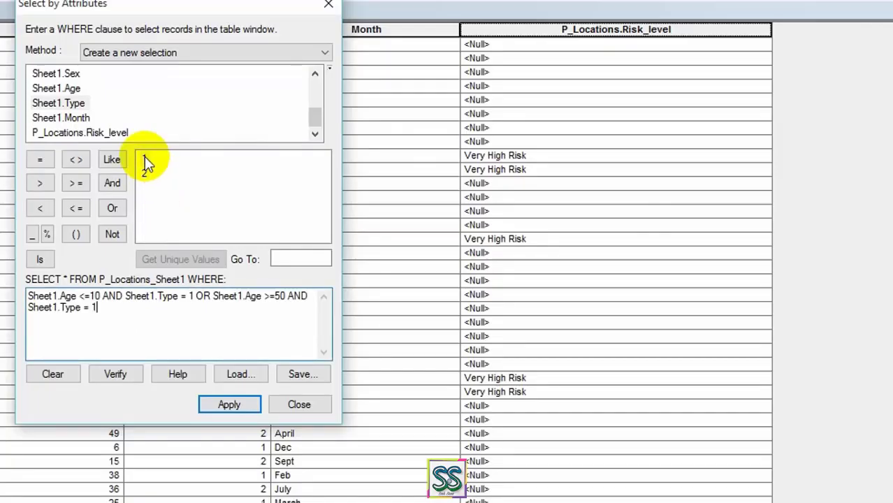
click(115, 374)
click(412, 325)
click(244, 404)
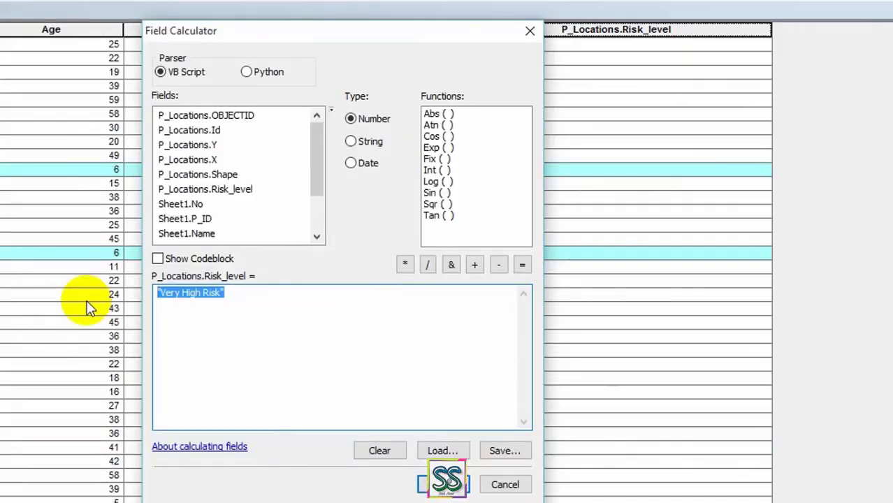
- Replace the Field Calculator expression with "High risk" and calculate Risk_level for the selected patients
key(Delete)
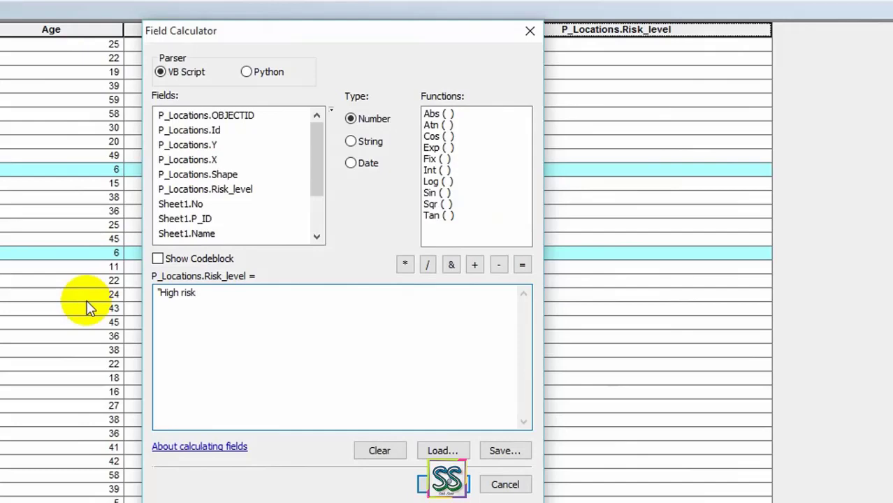
click(447, 488)
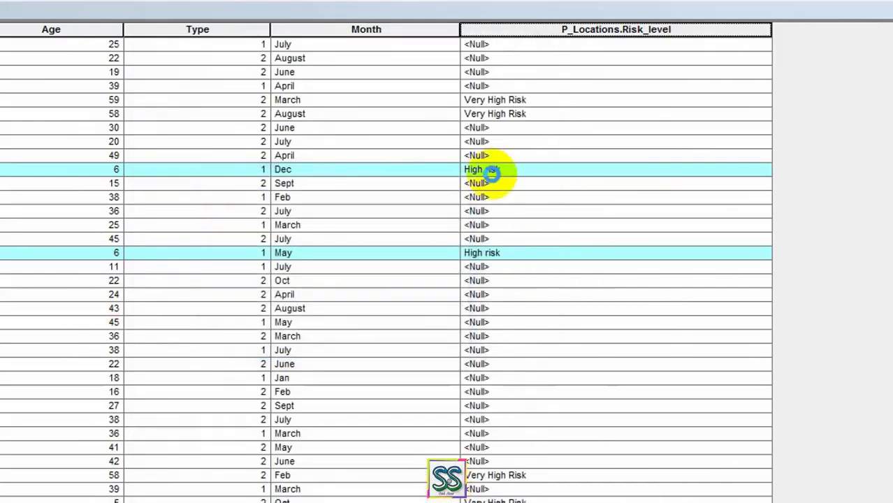
scroll(496, 141, up, 5)
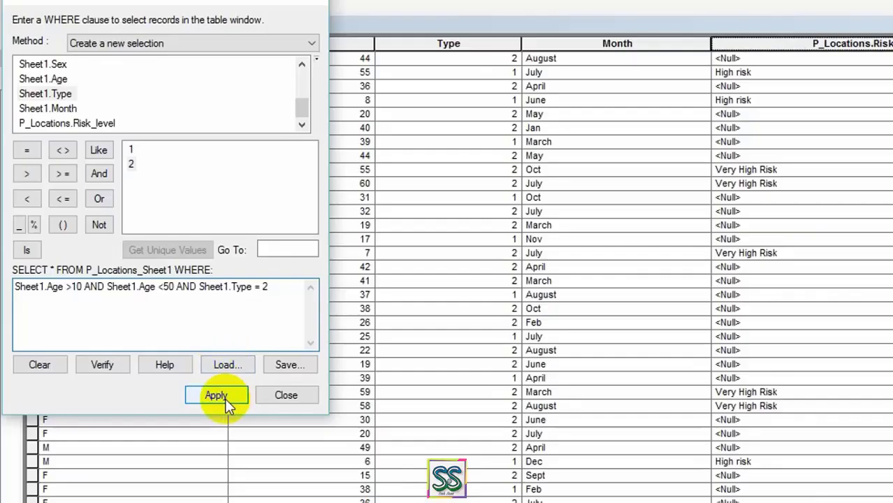
- Select records with Sheet1.Age >10 AND Sheet1.Age <50 AND Sheet1.Type = 2, and calculate their Risk_level as "Moderate risk"
click(222, 398)
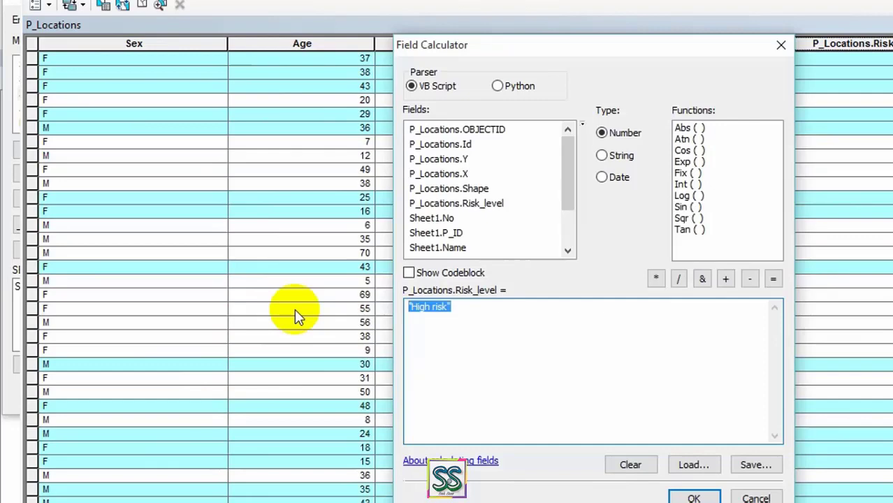
key(Delete)
text(")
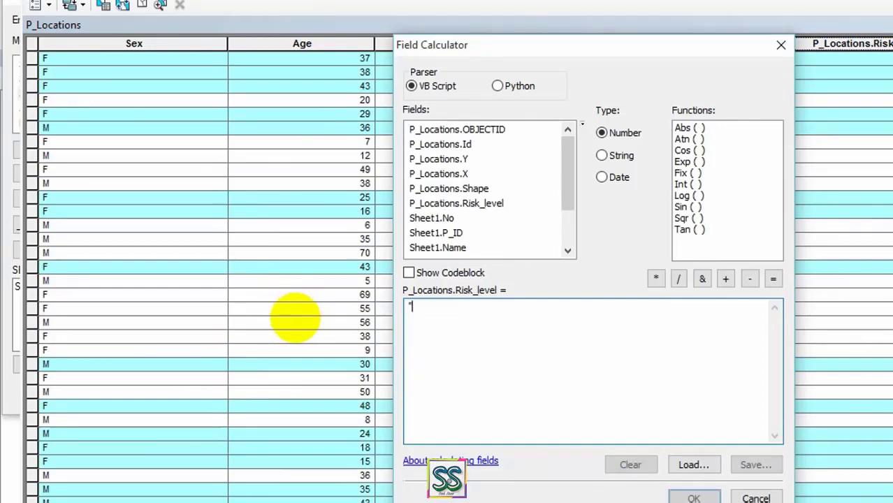
text(Moderate risk)
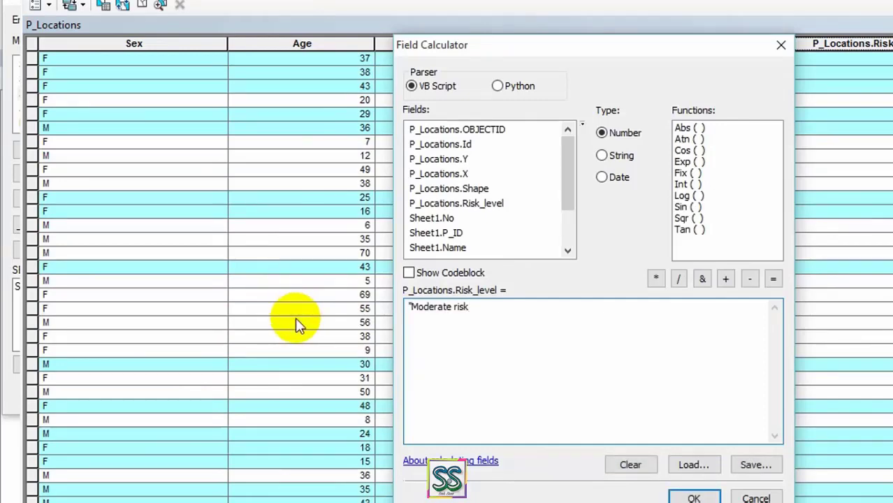
text(")
click(692, 496)
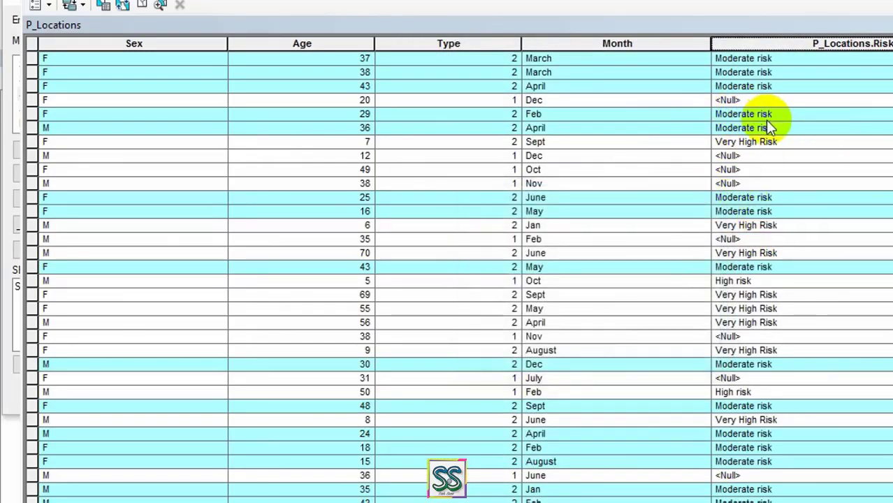
click(739, 160)
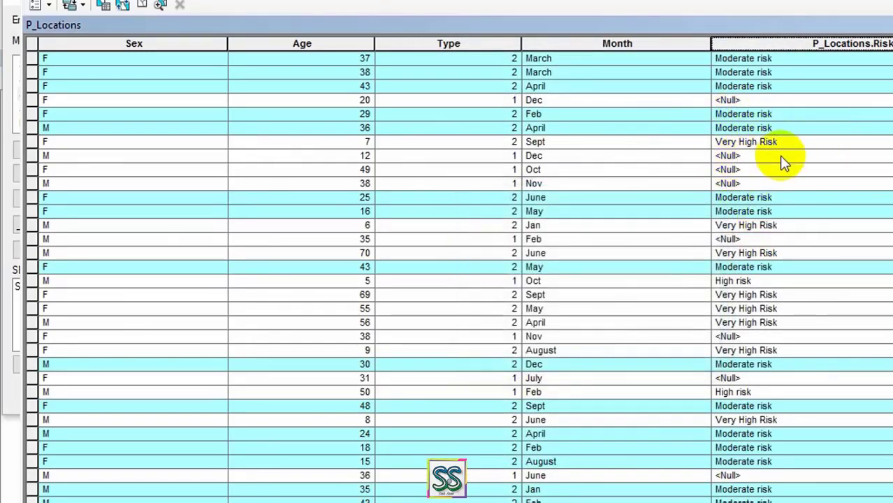
scroll(778, 156, down, 15)
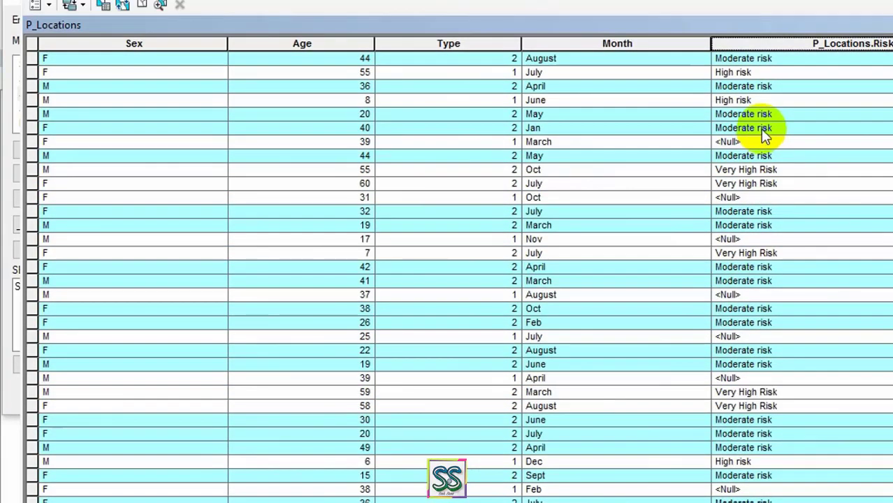
- Change the Sheet1.Type value in the Select By Attributes clause to 1 and apply it to select the low risk patients aged between 10 and 50
click(760, 129)
click(38, 5)
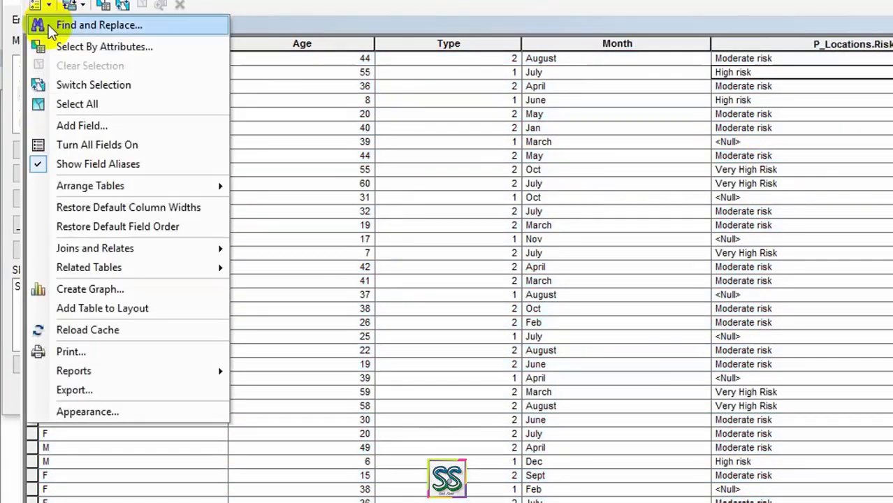
click(84, 46)
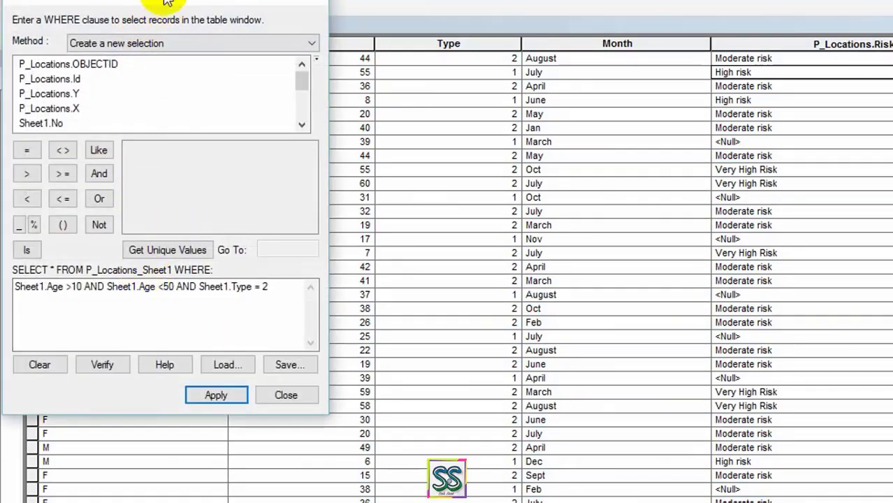
drag(175, 3, 277, 28)
drag(386, 313, 365, 320)
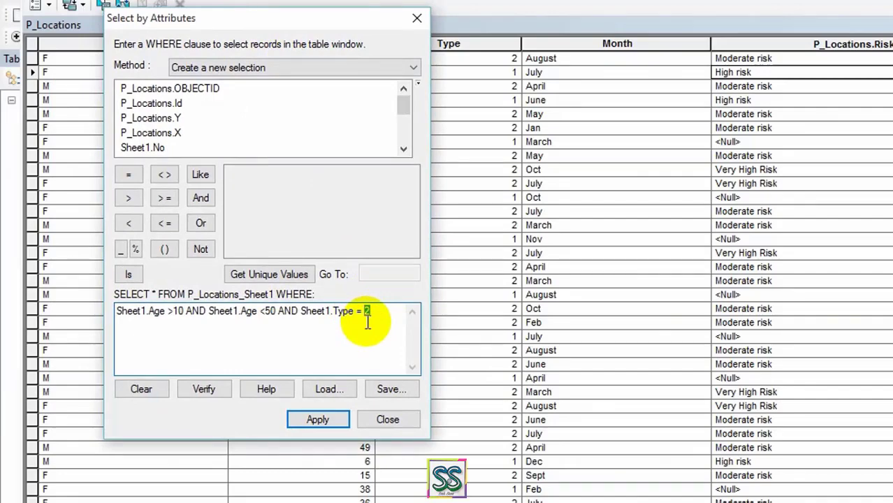
text(1)
click(318, 419)
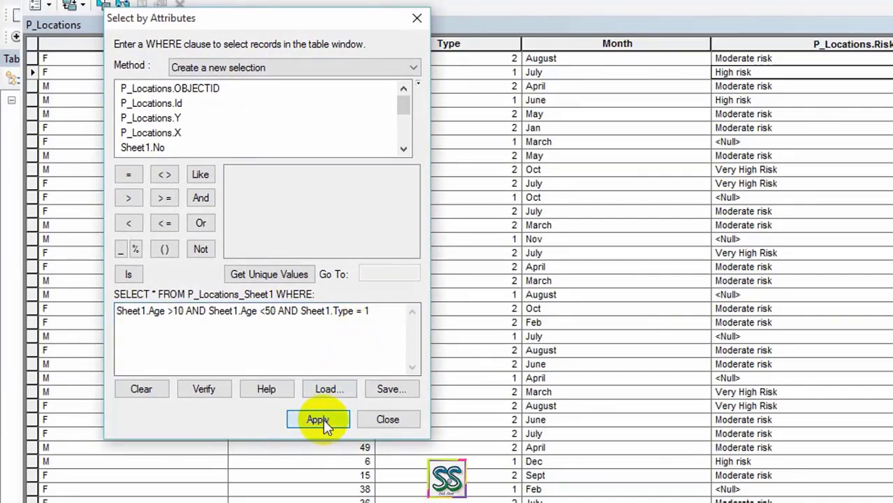
scroll(746, 131, down, 10)
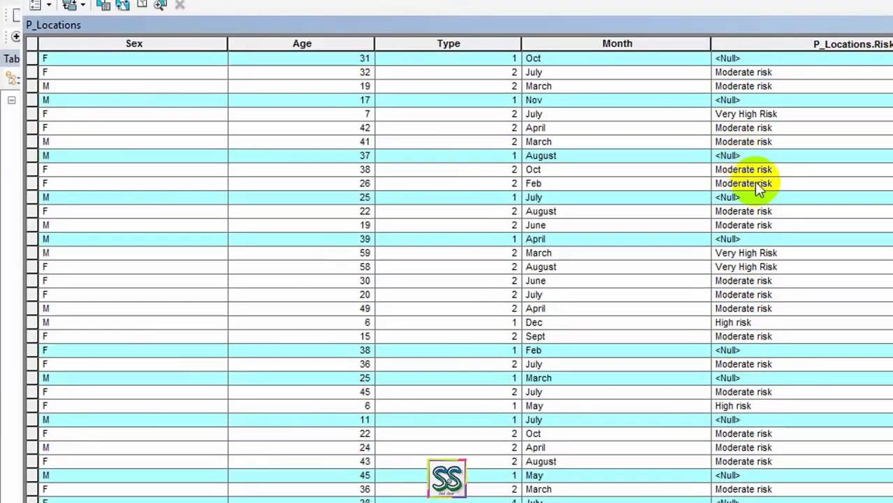
- Calculate Risk_level as "Low risk" for the selected patients, using the risk level name from the Word table
scroll(747, 300, down, 4)
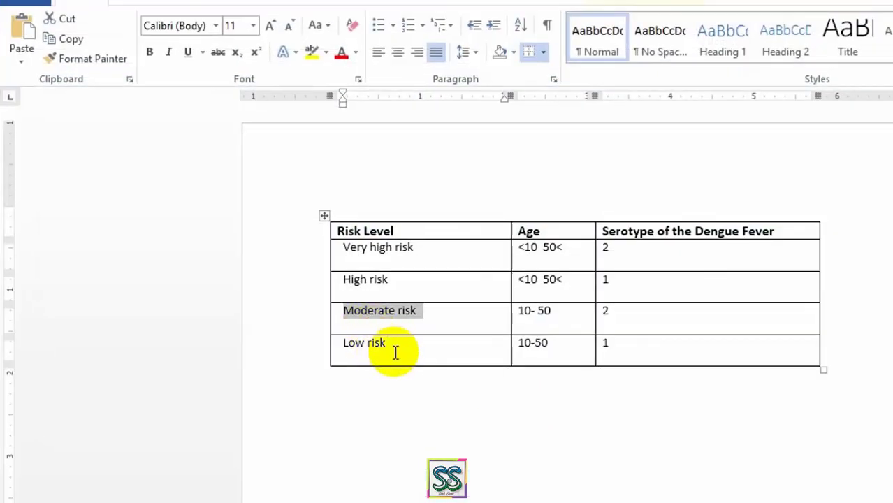
drag(396, 353, 315, 351)
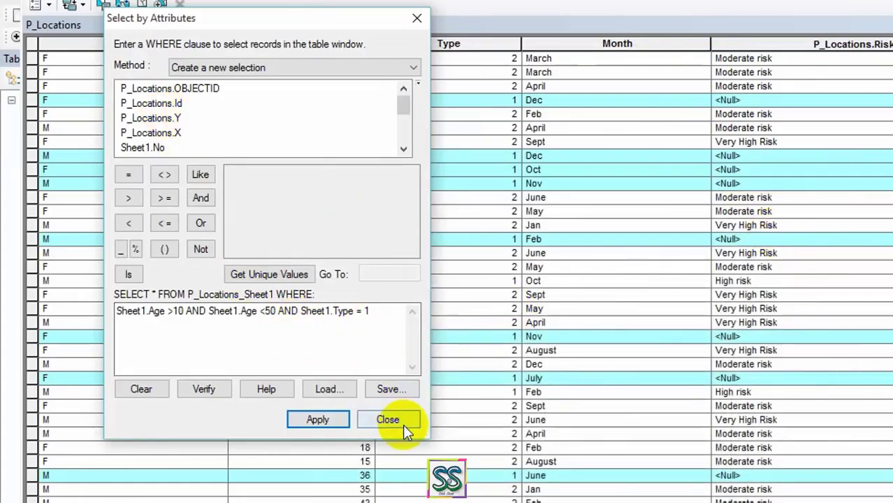
click(402, 424)
right_click(811, 43)
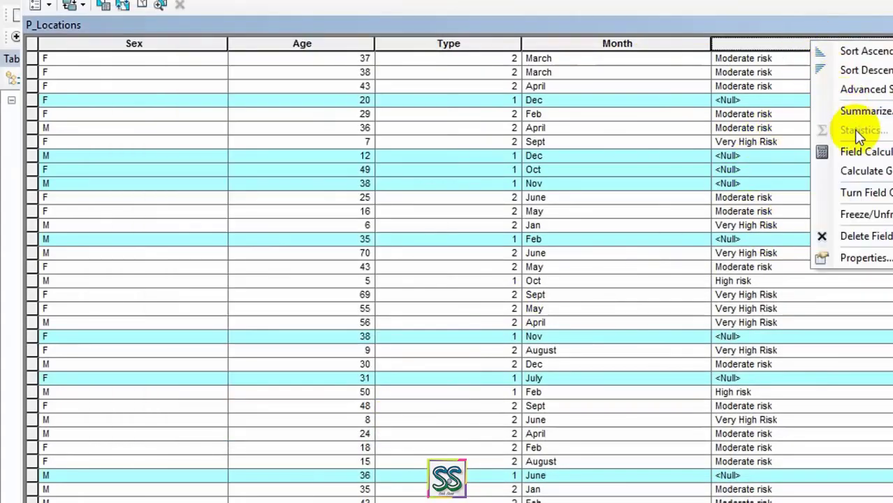
click(860, 151)
click(566, 323)
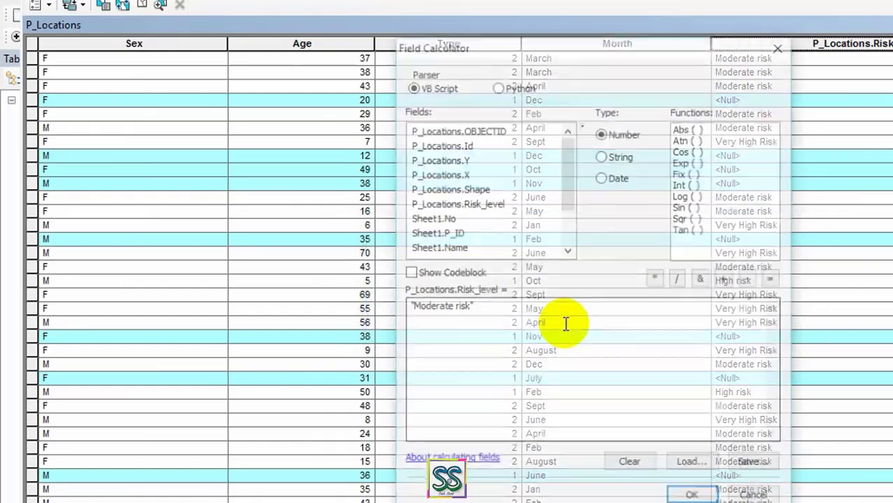
drag(542, 309, 312, 307)
key(BackSpace)
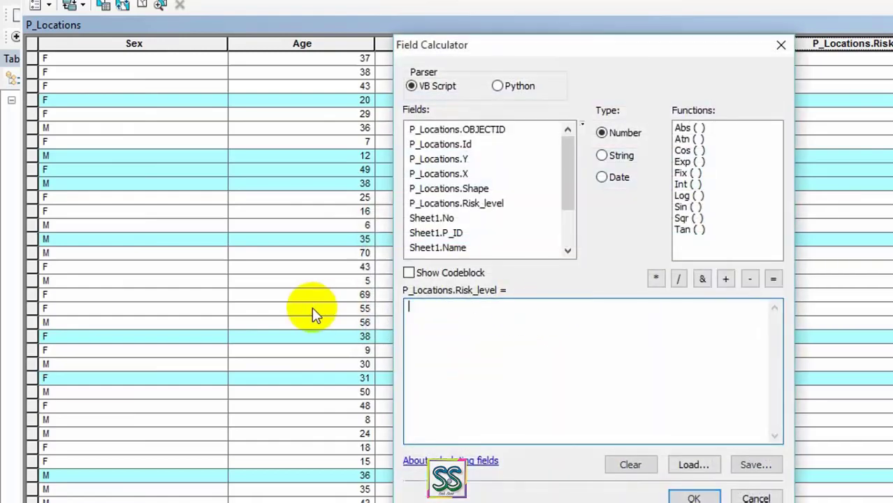
text(")
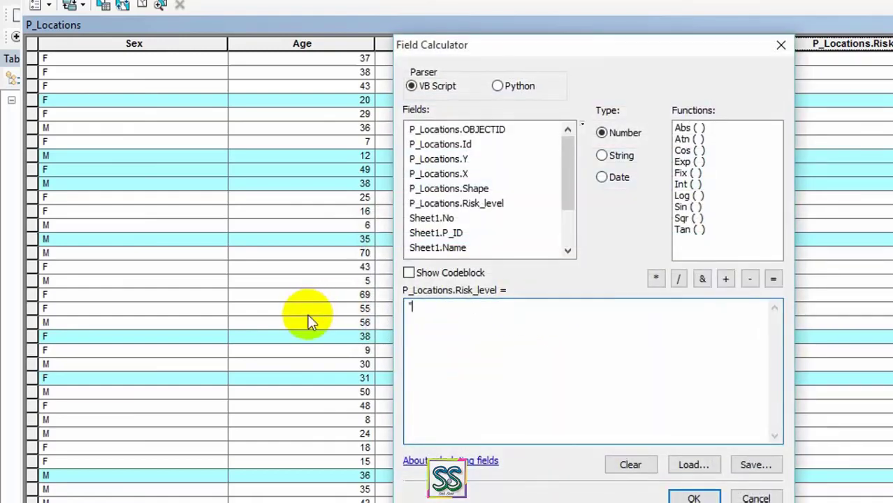
text(Low risk")
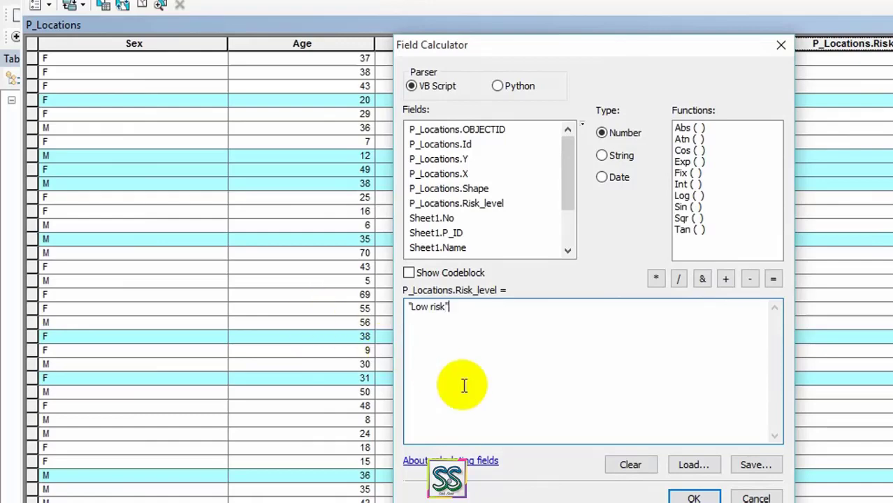
click(693, 496)
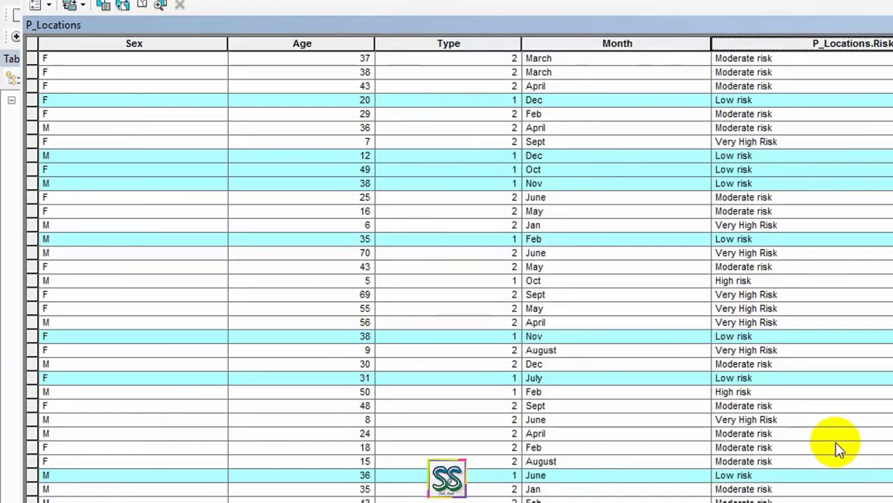
- Compare the Risk_level values in the attribute table with the four risk levels listed in the Word table
scroll(765, 88, down, 10)
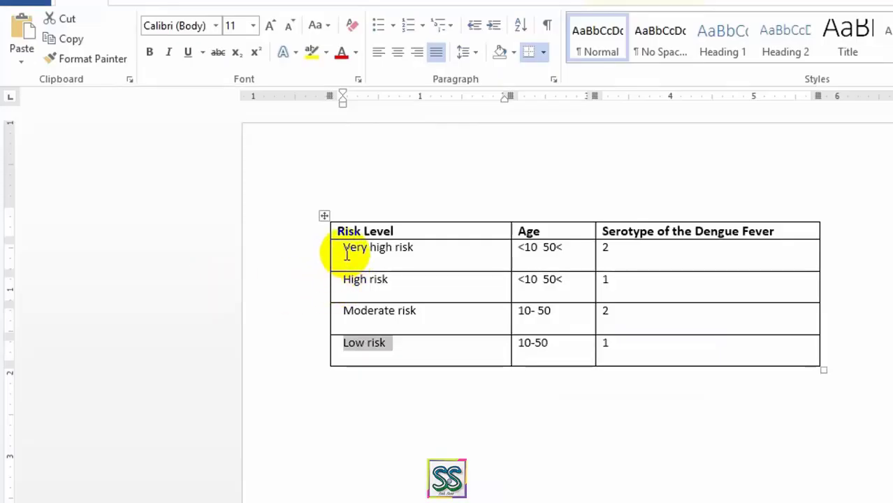
drag(345, 253, 378, 326)
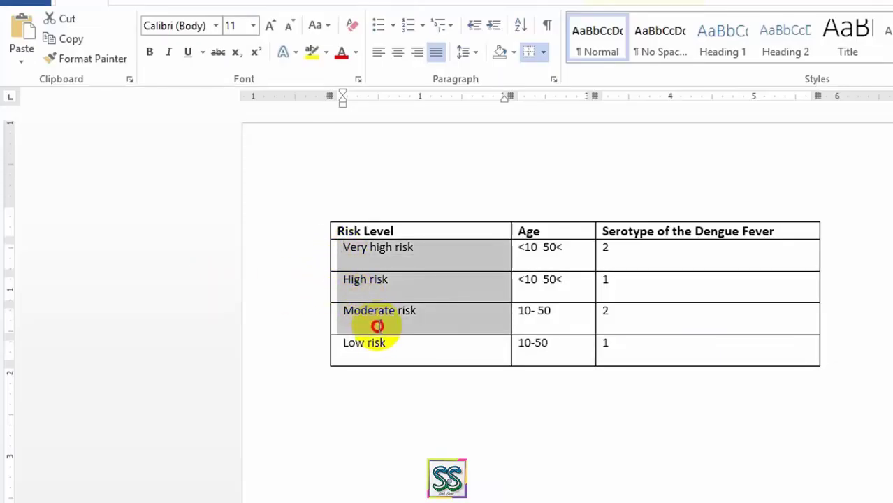
click(360, 252)
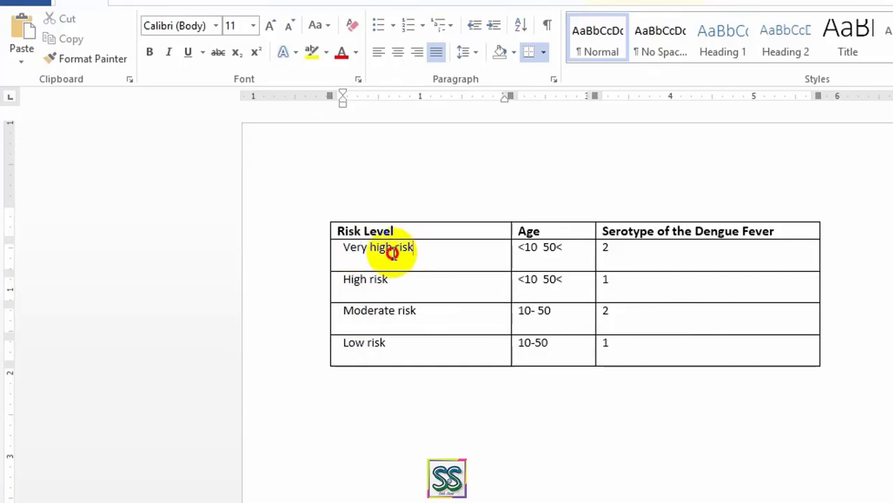
drag(392, 253, 343, 254)
click(379, 356)
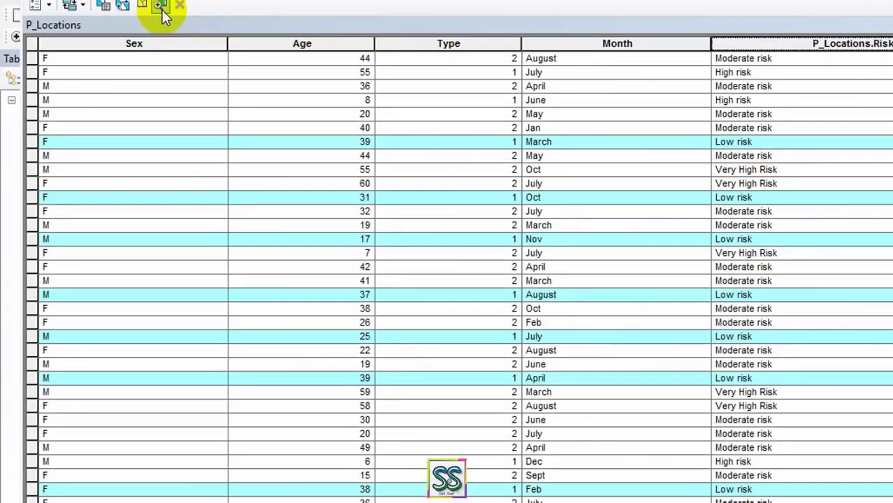
- Clear the selection in the P_Locations table and review the current Select By Attributes WHERE clause without applying it
click(142, 5)
click(38, 5)
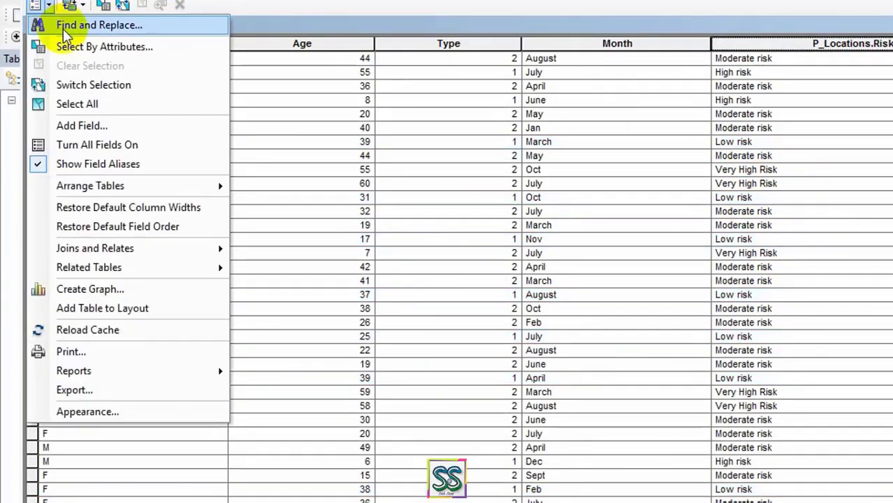
click(66, 46)
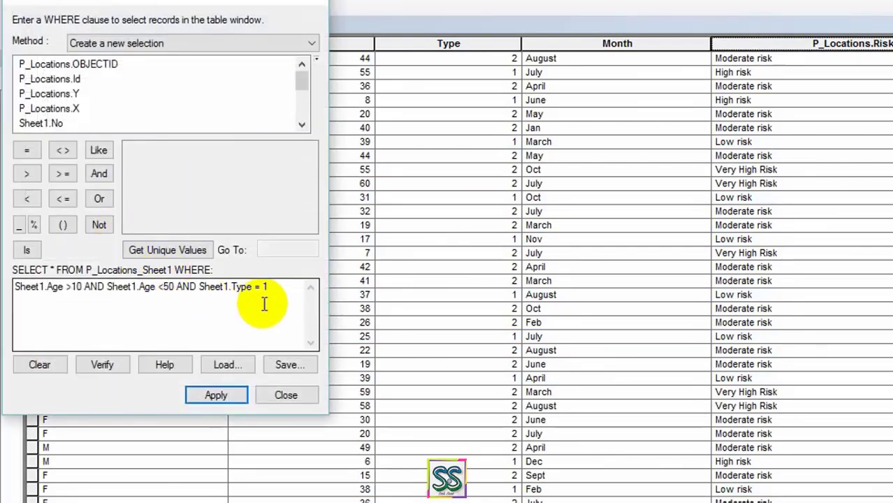
drag(17, 286, 154, 333)
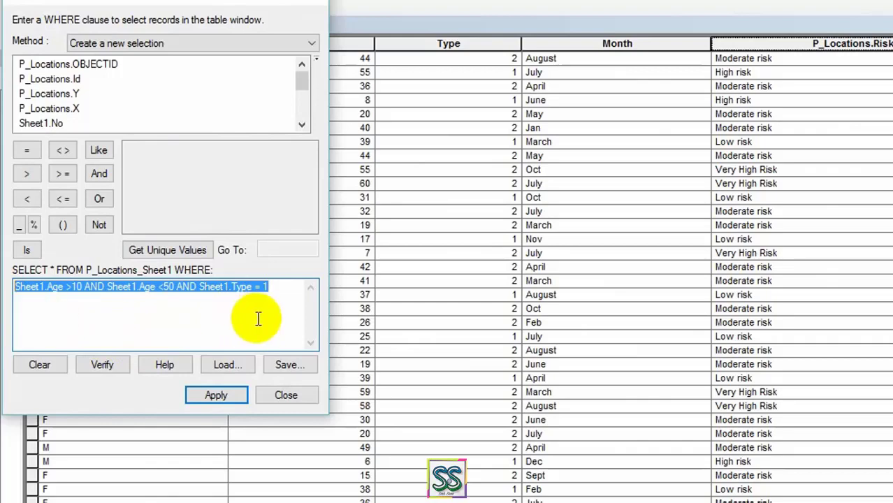
click(285, 394)
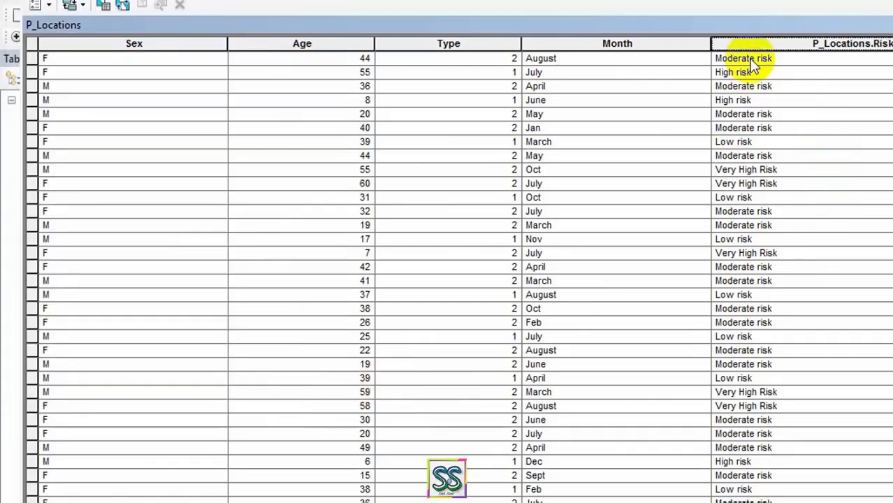
- Look through the Risk_level values of all patients and close the P_Locations attribute table
scroll(773, 135, down, 10)
scroll(769, 314, up, 10)
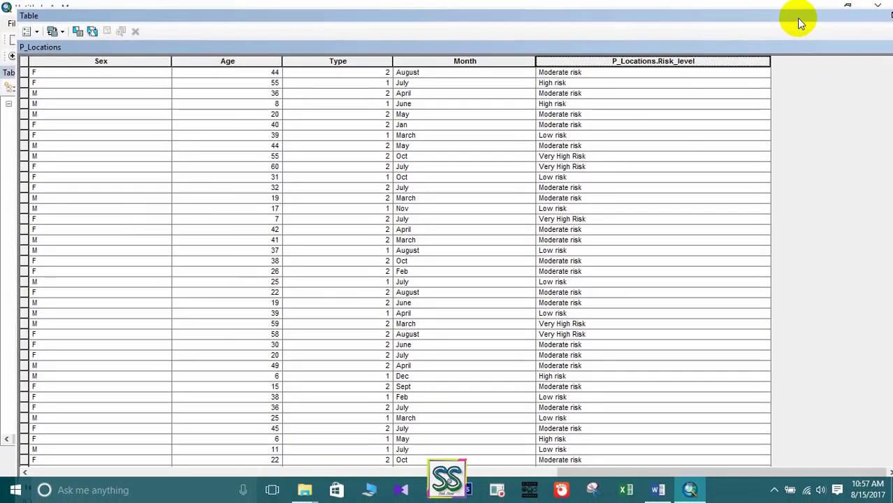
drag(798, 19, 622, 46)
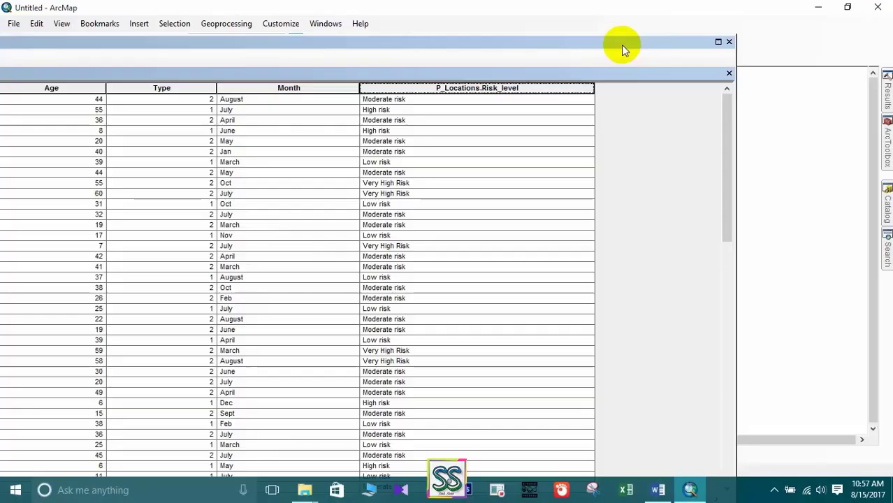
click(728, 43)
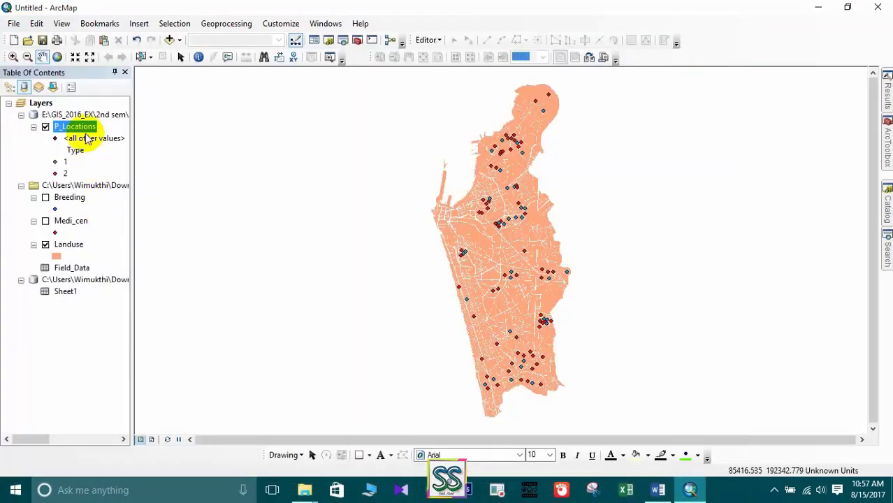
- Symbolize the P_Locations layer by unique values of P_Locations.Risk_level and add all its values
right_click(81, 129)
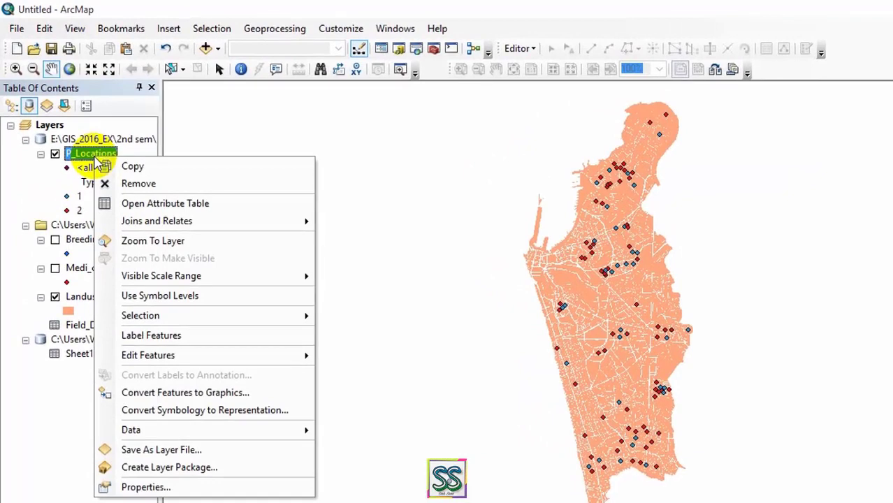
click(148, 488)
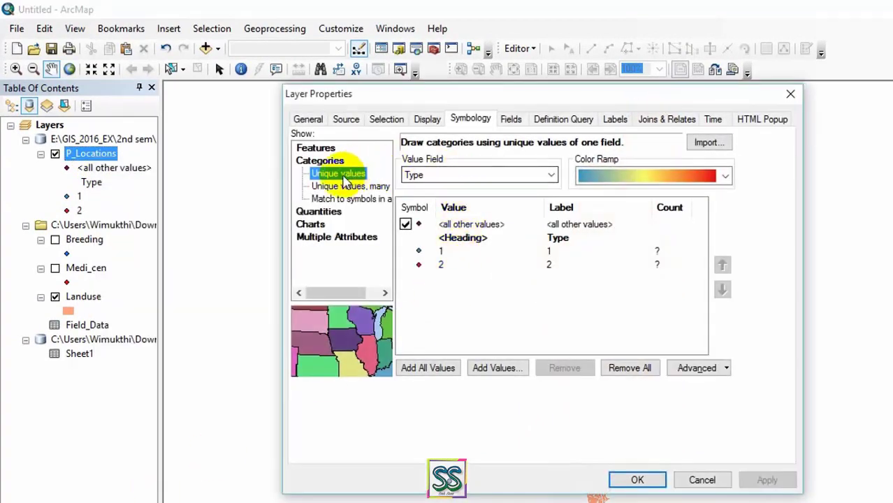
click(426, 176)
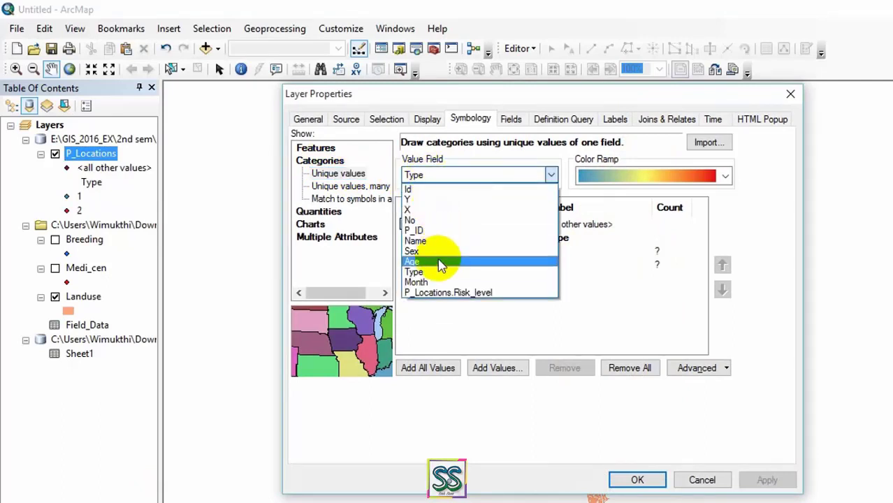
click(454, 293)
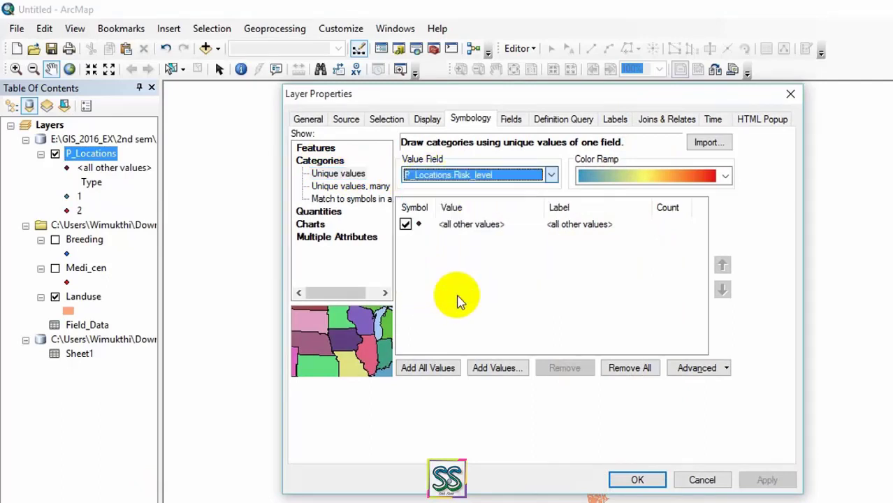
click(427, 370)
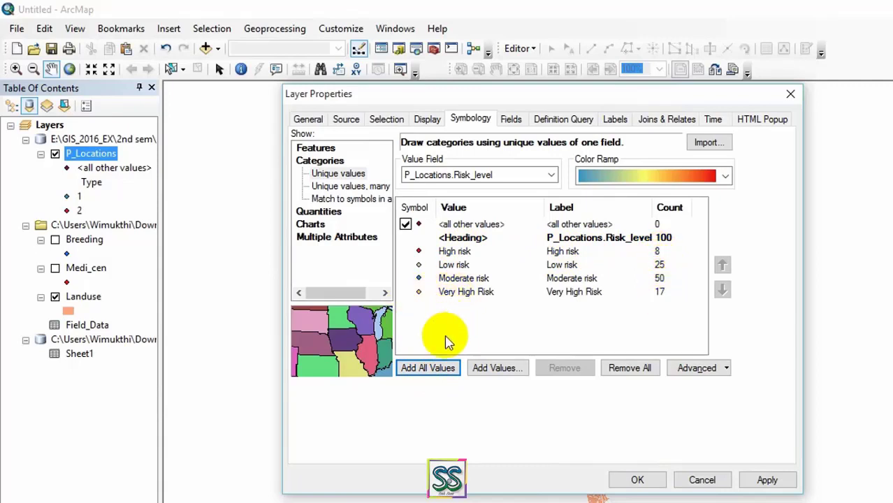
- Set the High risk symbol to red with a size of 8
click(421, 253)
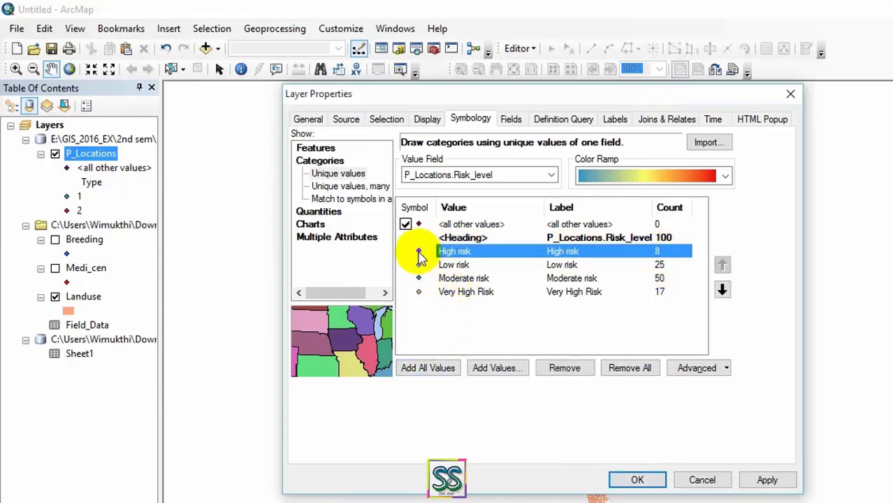
double_click(419, 253)
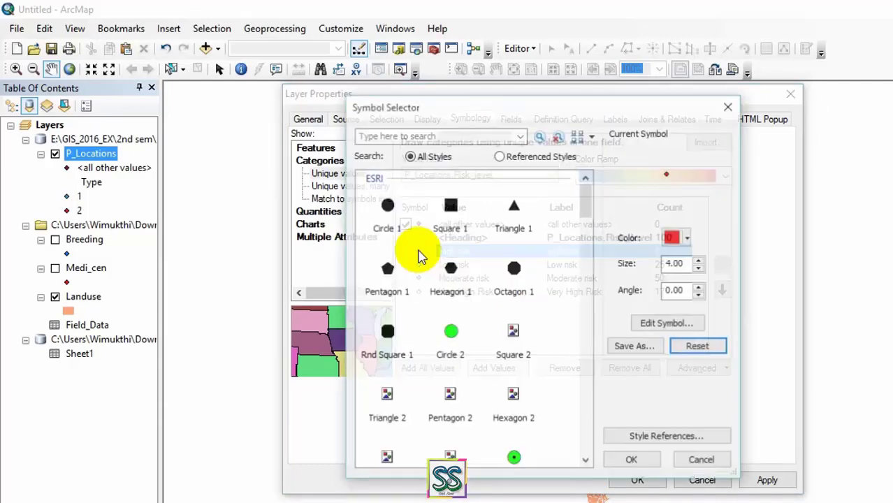
click(675, 237)
click(685, 309)
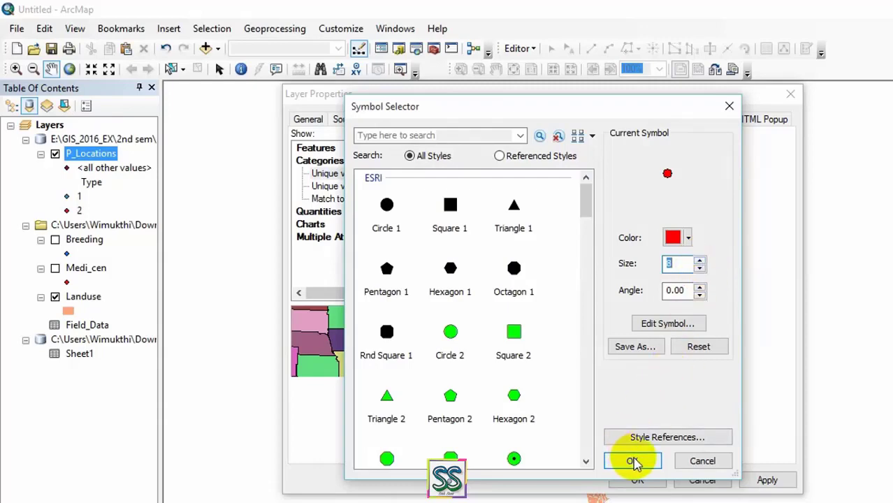
click(632, 462)
- Make the Very High Risk symbol red and increase its size, leaving the Low risk symbol as it is
double_click(419, 266)
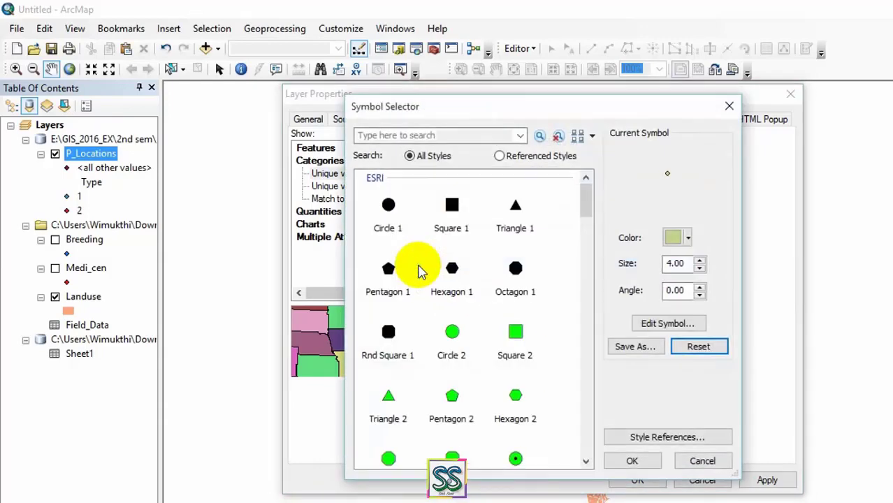
click(700, 461)
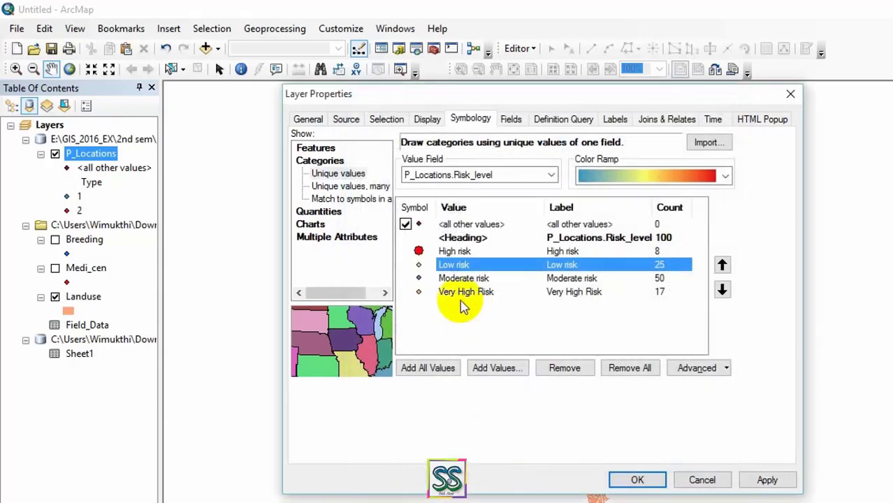
double_click(418, 293)
click(672, 240)
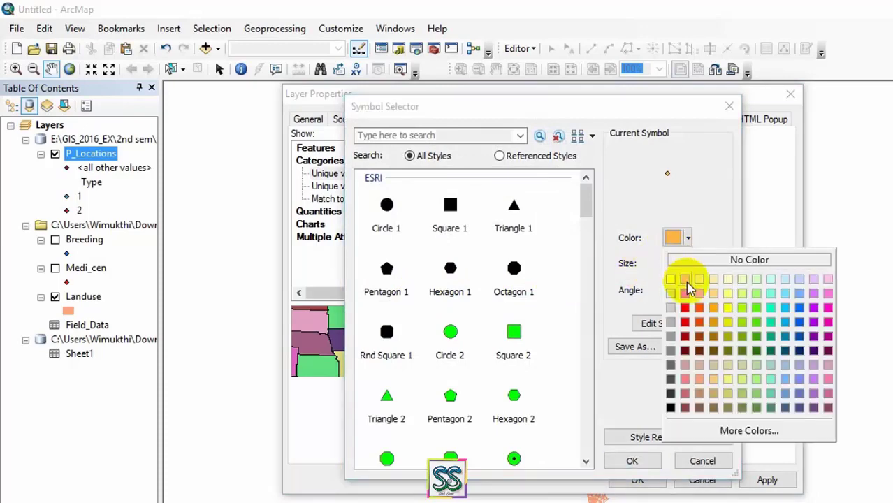
click(685, 294)
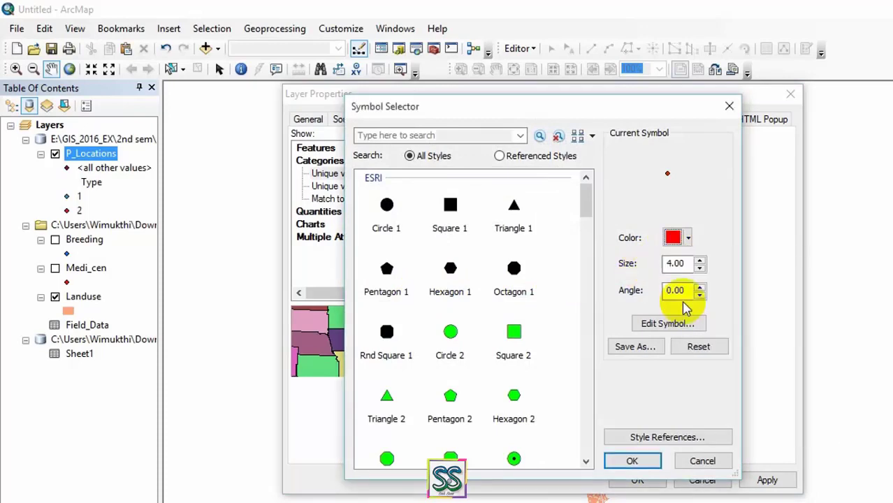
click(699, 259)
click(632, 462)
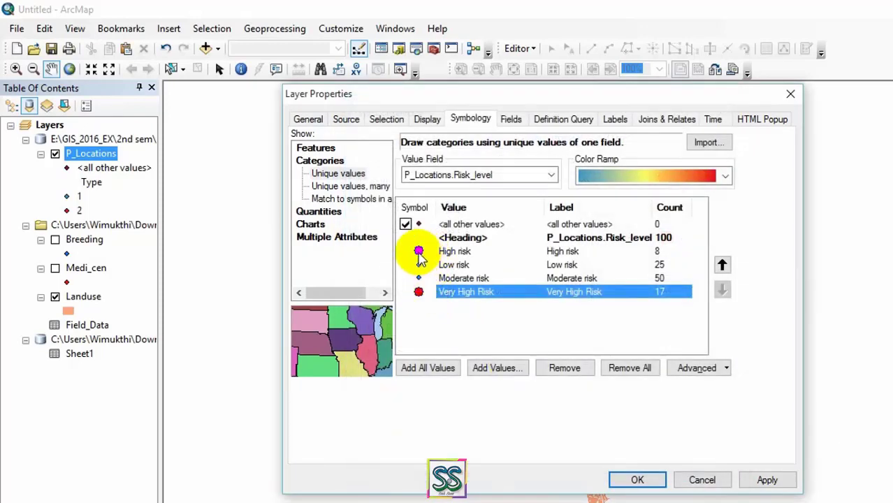
- Change the High risk symbol's color to blue
double_click(418, 252)
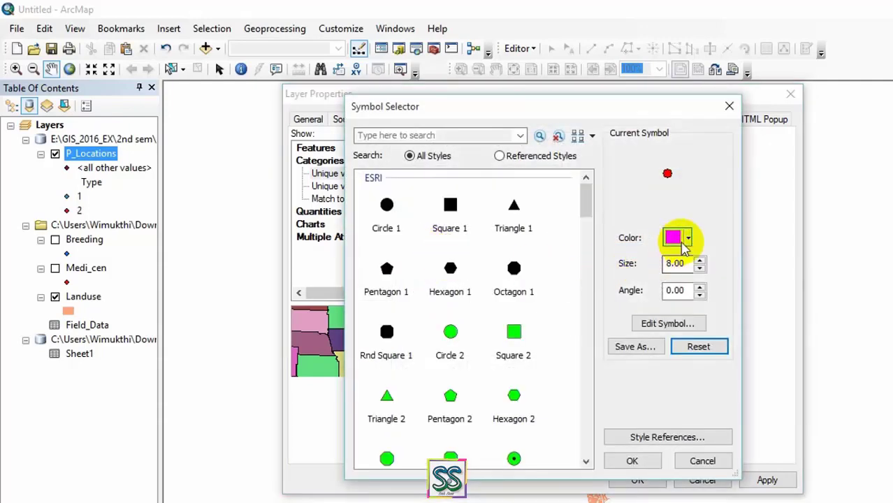
click(684, 241)
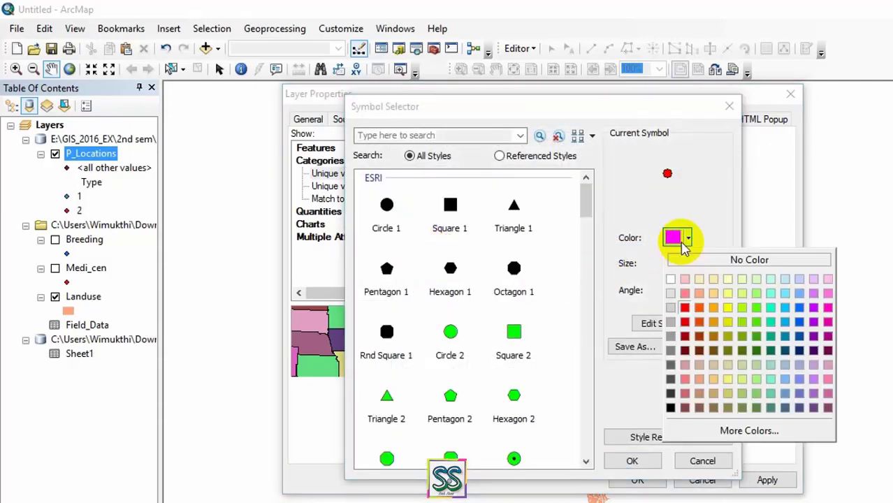
click(800, 308)
click(684, 239)
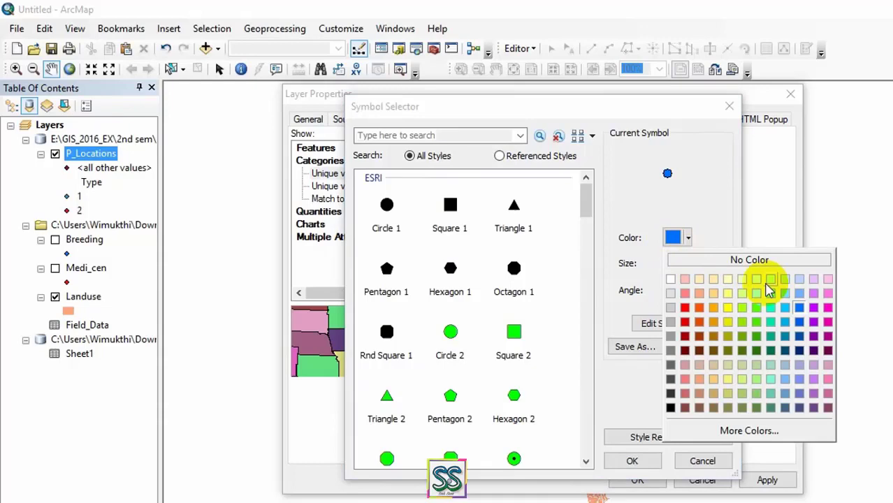
click(797, 311)
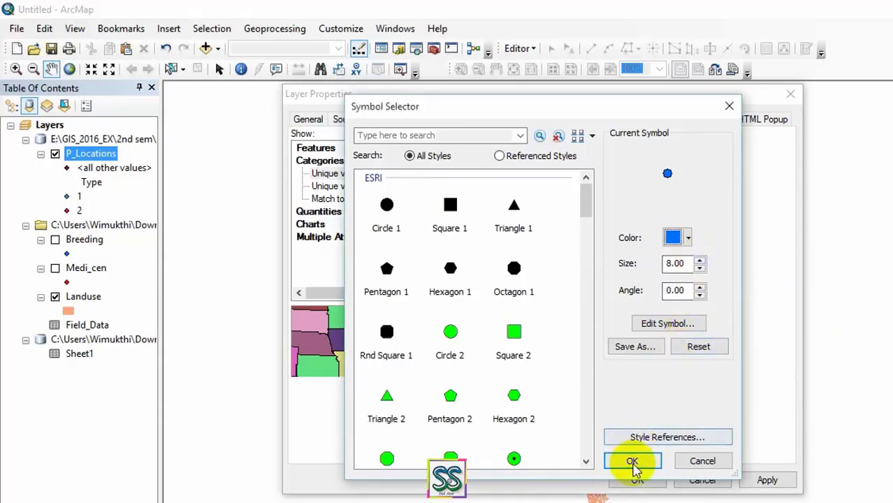
click(632, 461)
- Make the Moderate risk symbol purple with a size of 8
double_click(418, 278)
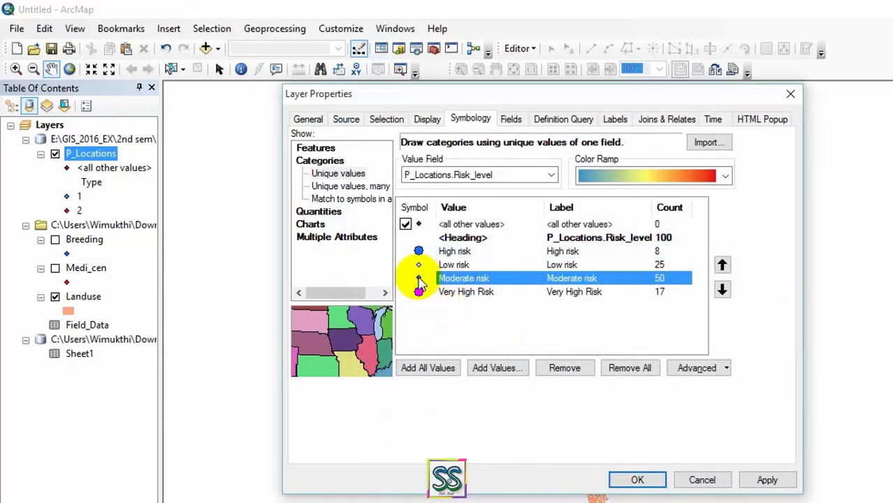
click(687, 238)
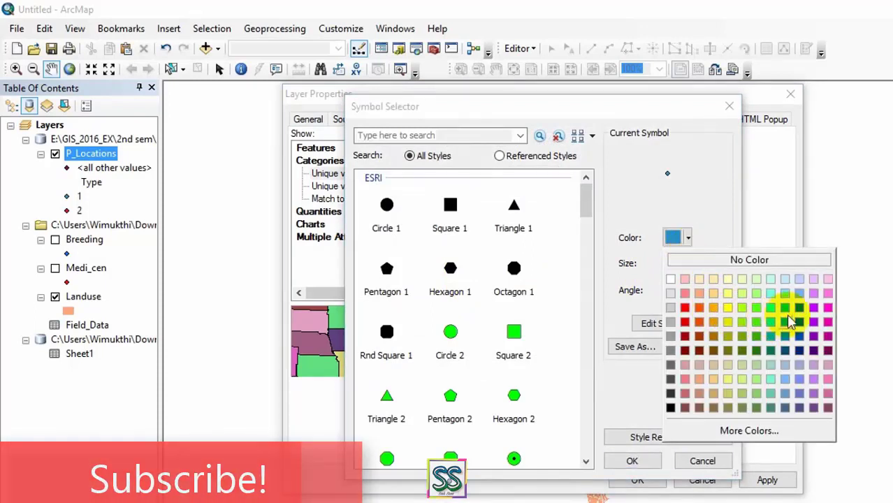
click(814, 312)
click(700, 260)
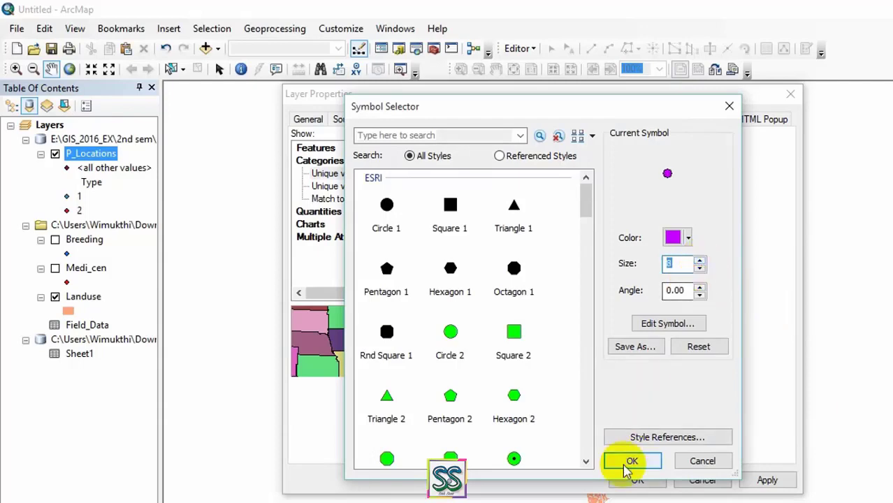
click(631, 461)
- Make the Low risk symbol bright green and larger, and apply the risk level symbology to the P_Locations layer
click(417, 265)
double_click(418, 265)
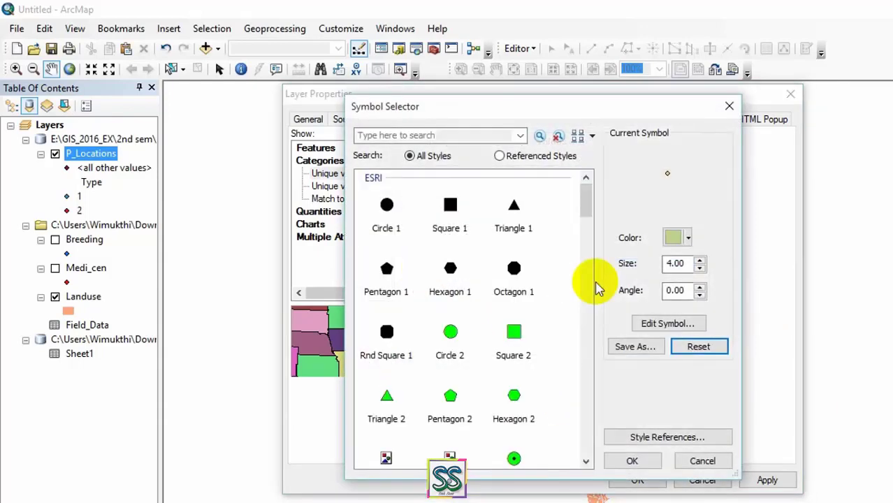
click(679, 238)
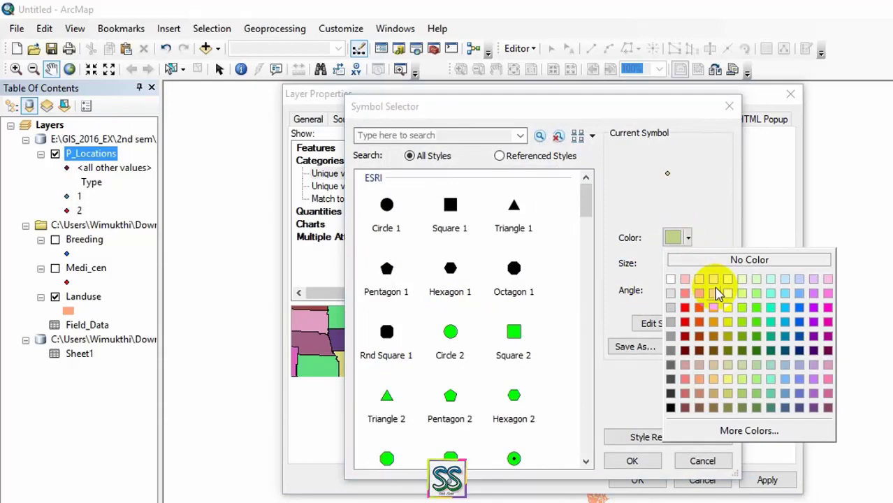
click(756, 308)
click(700, 260)
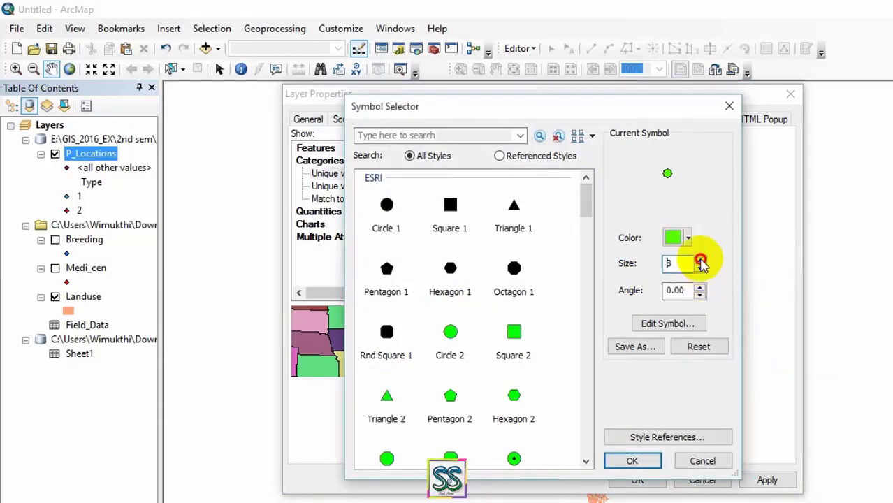
click(632, 461)
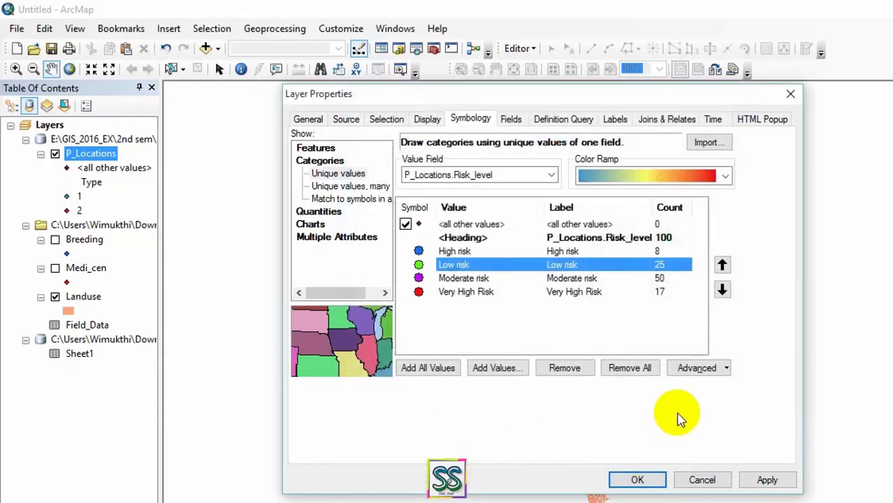
click(768, 481)
click(633, 479)
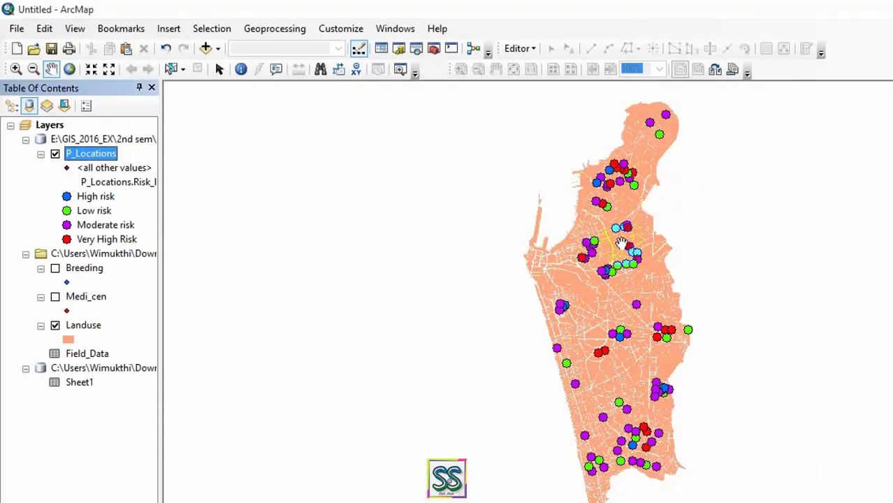
click(678, 233)
click(592, 204)
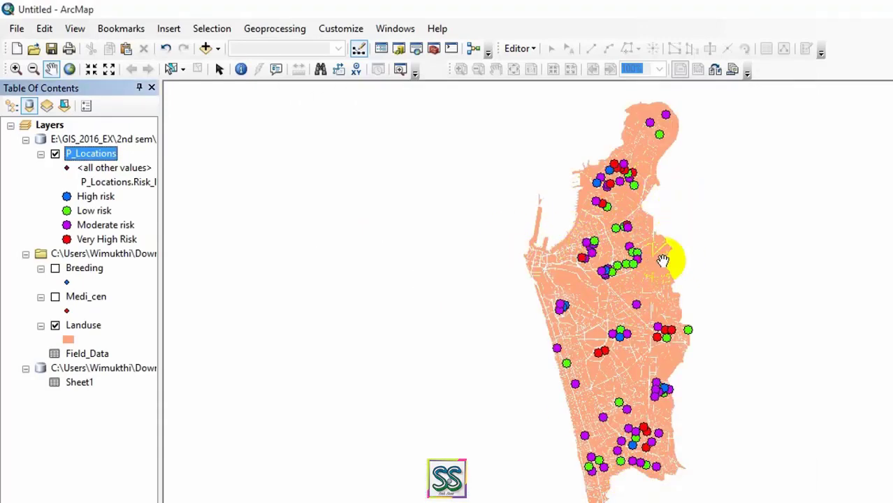
click(634, 255)
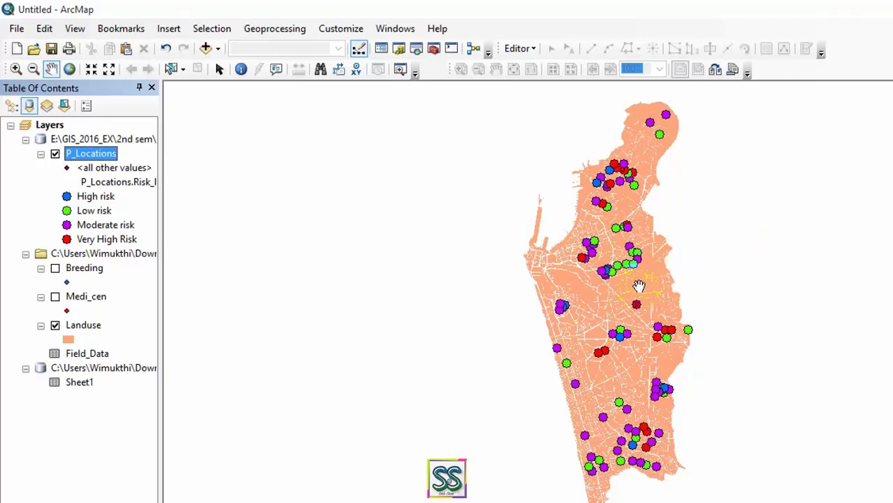
drag(633, 308, 616, 289)
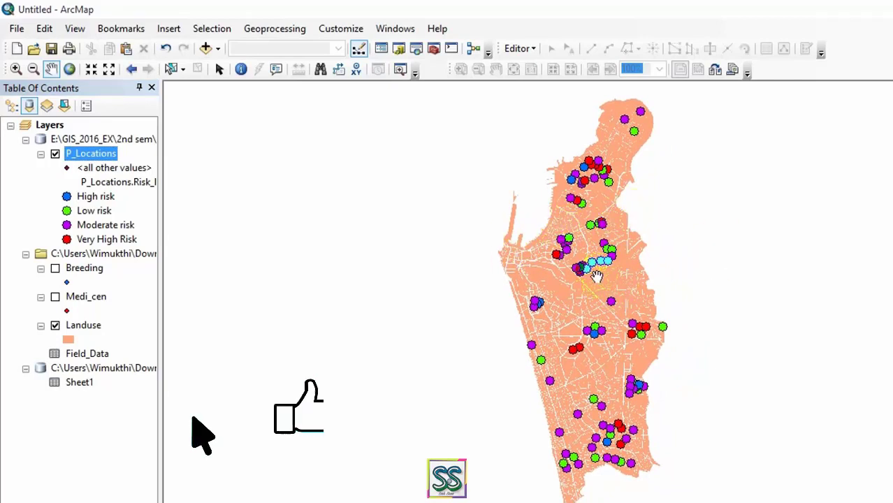
click(669, 255)
click(592, 223)
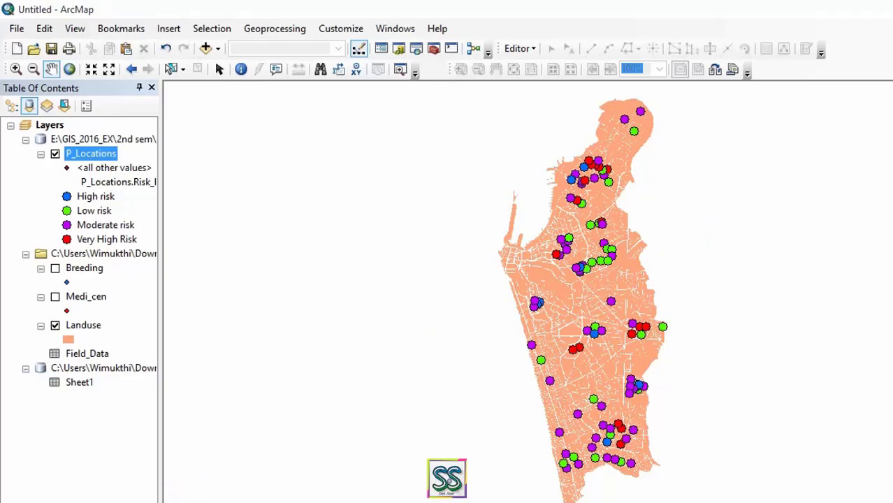
- Switch to the layout view and place a north arrow in the upper-right corner of the map frame
click(152, 438)
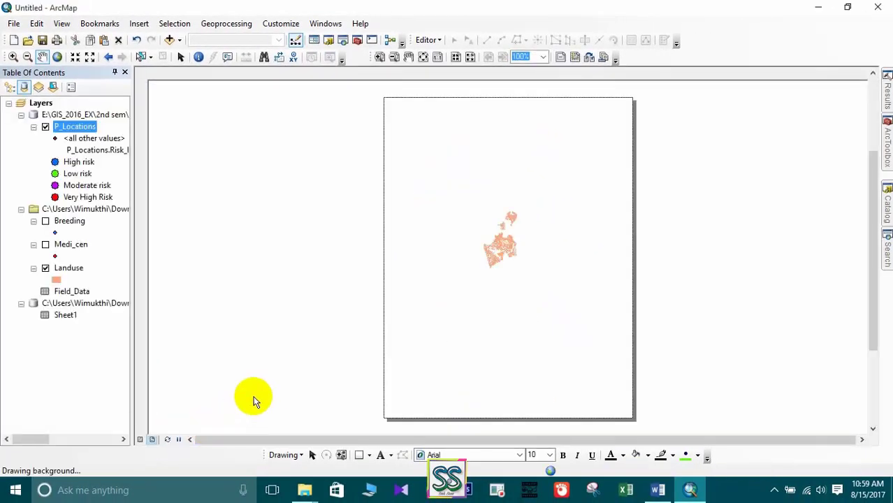
click(57, 56)
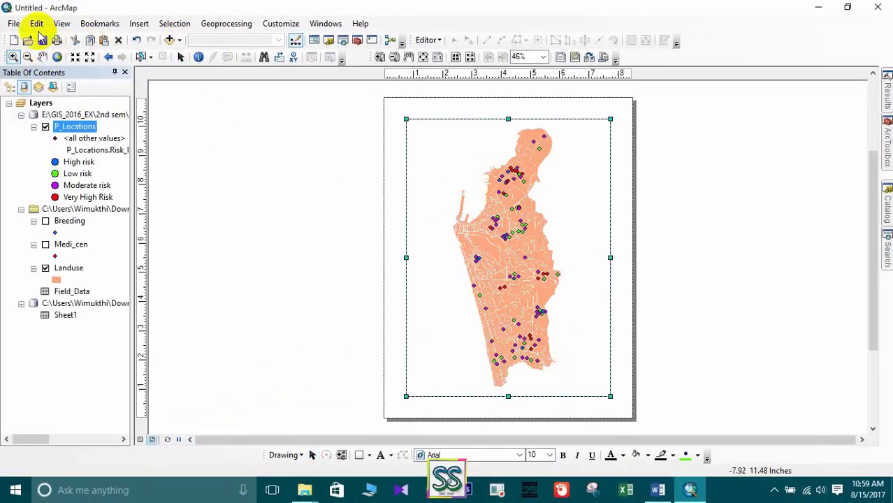
click(139, 23)
click(161, 124)
click(279, 296)
drag(422, 291, 593, 146)
- Insert a legend that contains only the P_Locations layer, without Landuse, and title it Risk Level
click(139, 24)
click(160, 102)
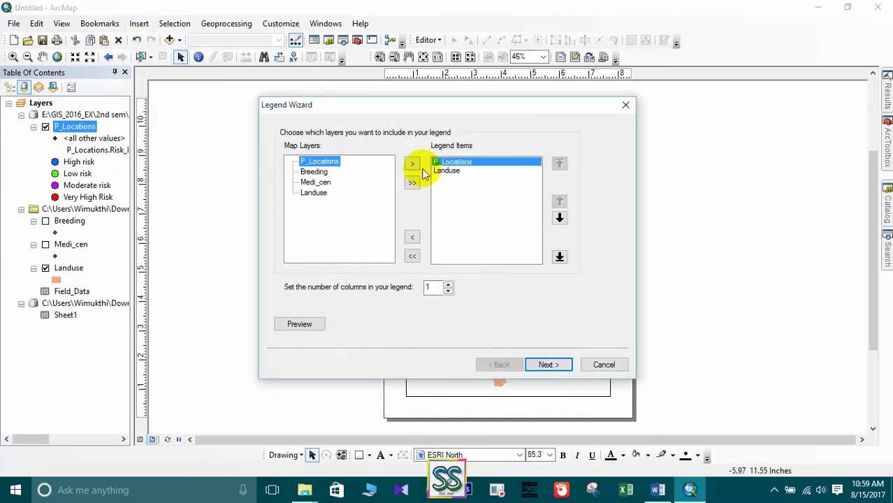
click(446, 170)
click(411, 237)
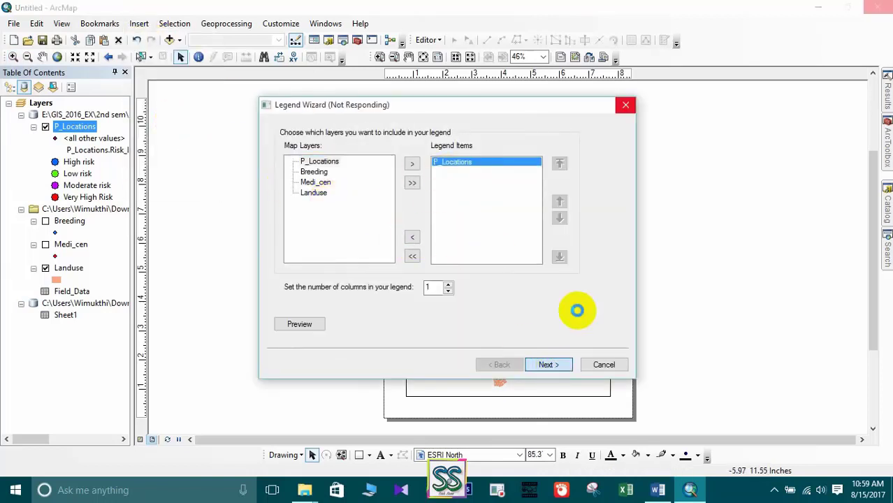
click(548, 364)
text(Risk Level)
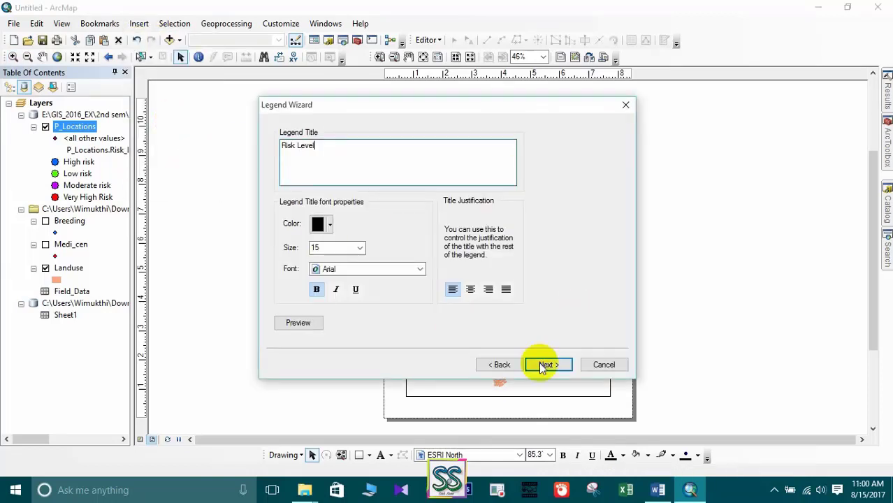
click(548, 364)
- Convert the legend to graphics, reduce it to its title and four risk classes by deleting the P_Locations, all other values and P_Locations.Risk_level lines, and enlarge it
right_click(435, 329)
key(Escape)
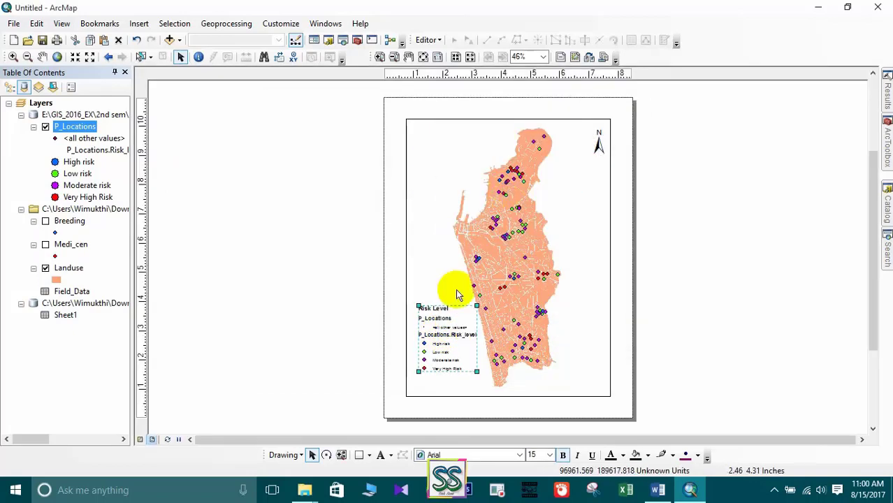
click(438, 318)
key(Delete)
click(447, 334)
key(Delete)
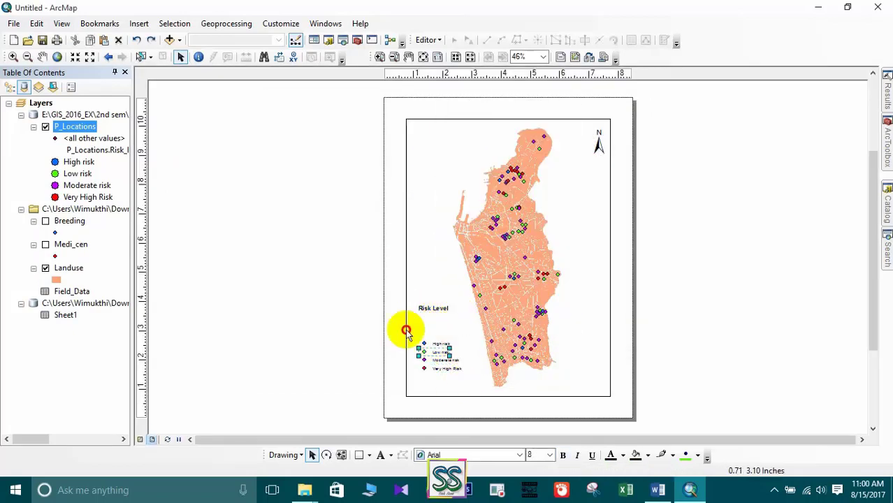
drag(461, 371, 473, 379)
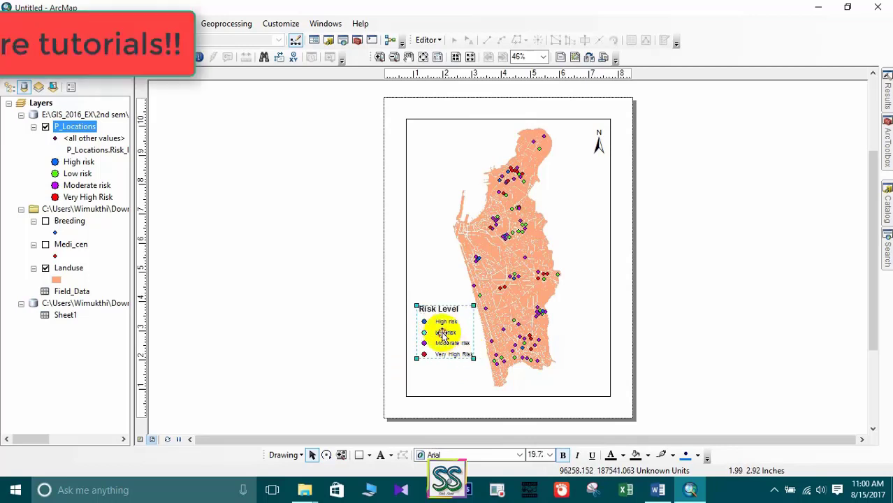
- Insert the map title Risk Analysis on Dengue Fever and break it into two lines before Dengue Fever
click(139, 23)
click(160, 50)
text(Risk Analysis)
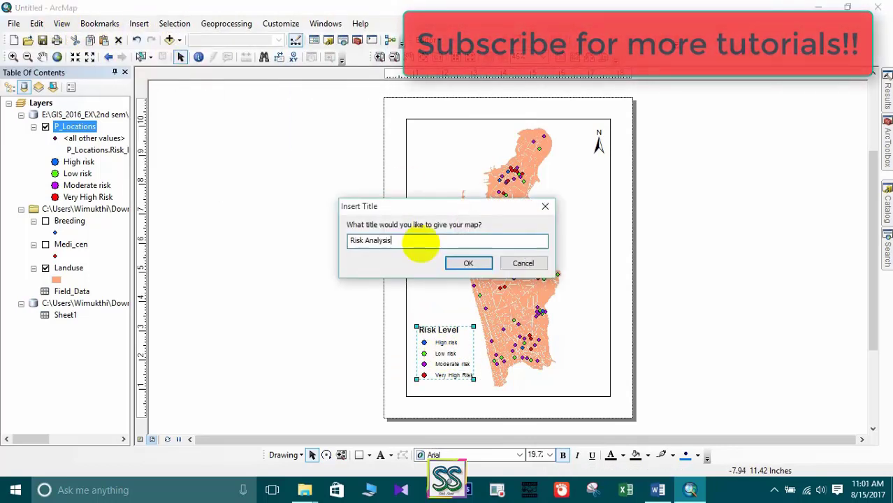
text( on Dengue Fever)
key(Return)
double_click(498, 126)
text(Risk Analysis on)
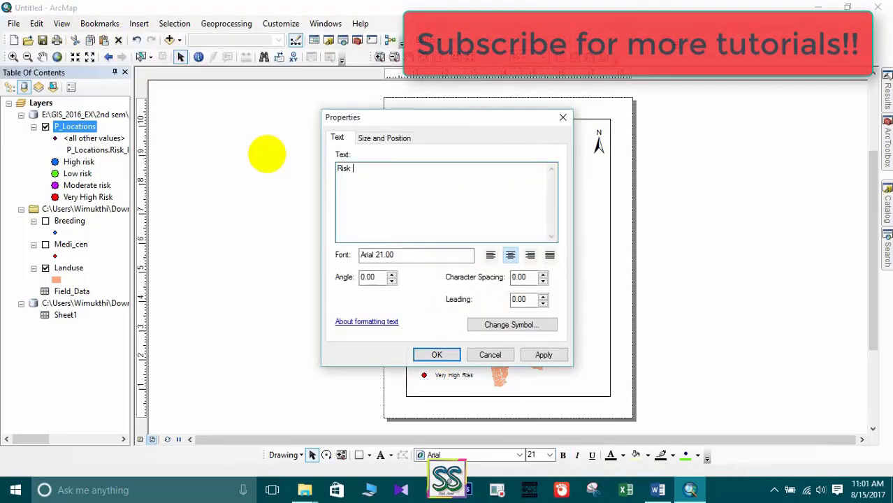
key(Return)
text(Dengue Fever)
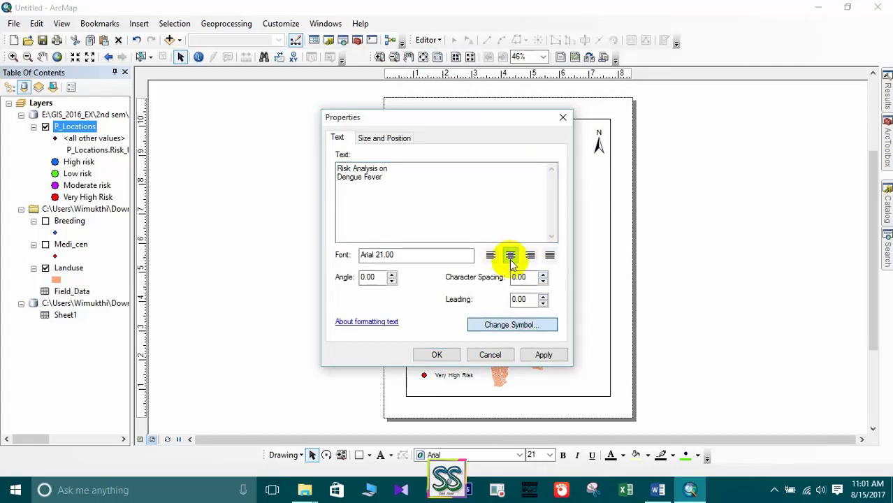
- Format the title with the Country 2 text style at size 20 and place it in the map frame's upper-left corner
click(512, 324)
click(577, 238)
click(558, 256)
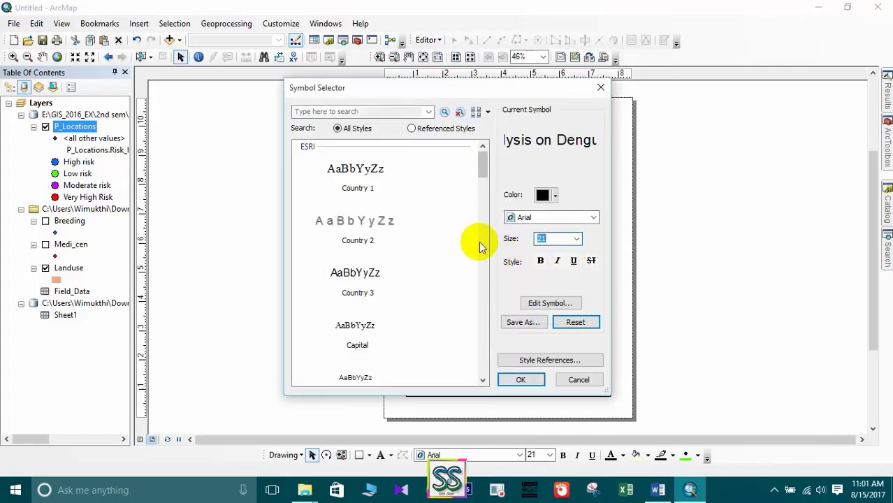
click(558, 239)
click(559, 250)
click(520, 379)
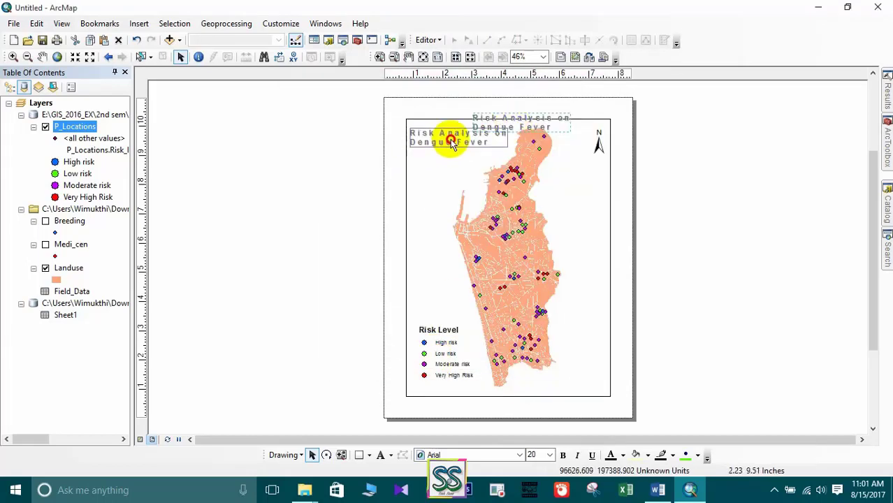
- Stretch the data frame to fill the whole page, and move the title and north arrow outward into its upper corners
click(556, 254)
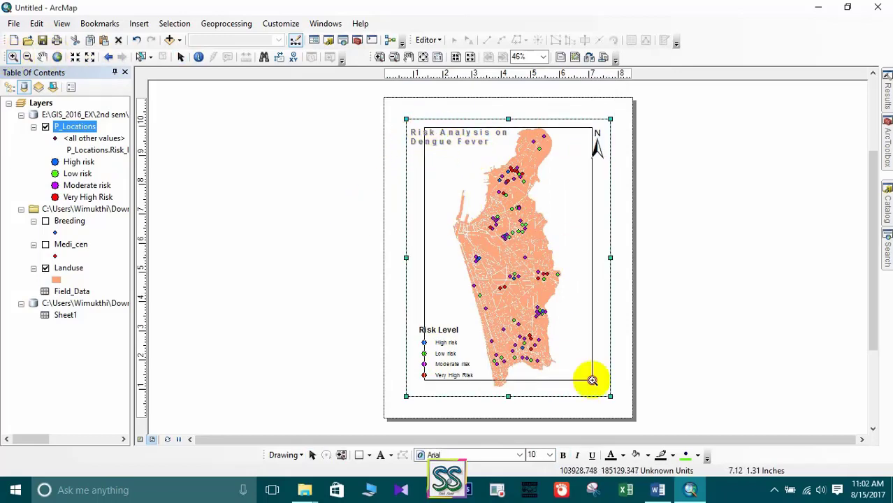
drag(609, 396, 632, 417)
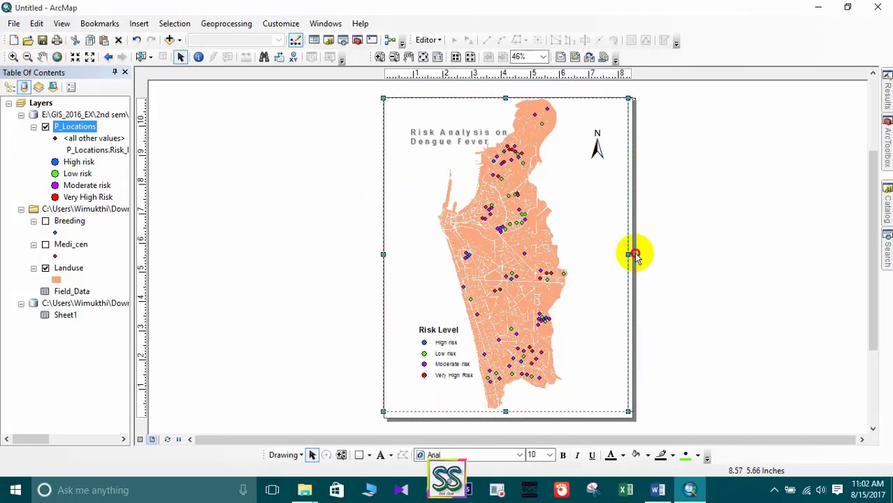
drag(456, 135, 438, 121)
drag(597, 146, 615, 128)
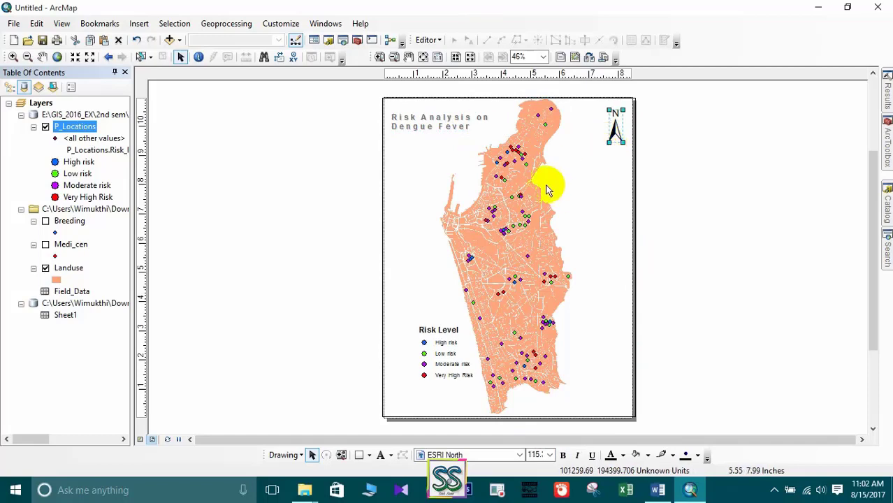